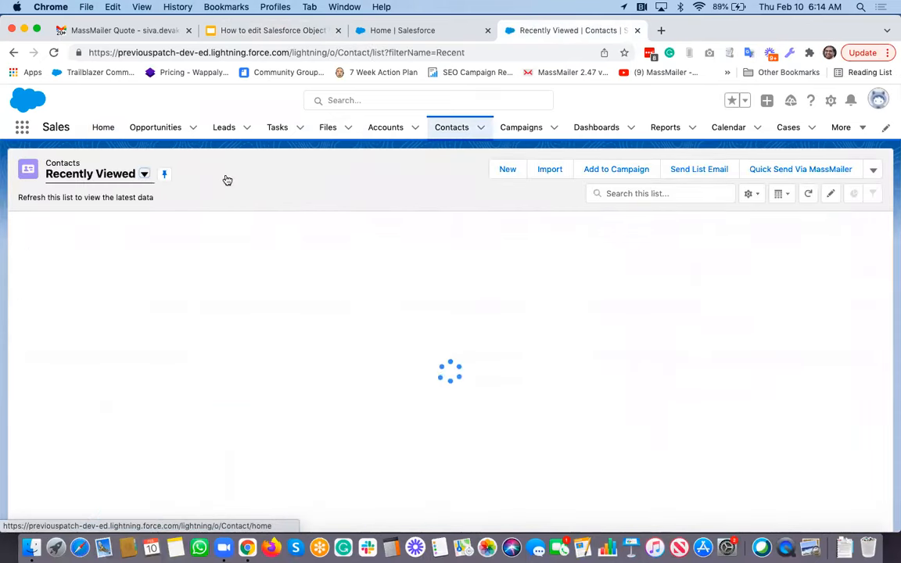
# - Open a recently viewed contact record and review its available actions and related lists, including MassMailer Email Status and Verify Status
pyautogui.click(130, 242)
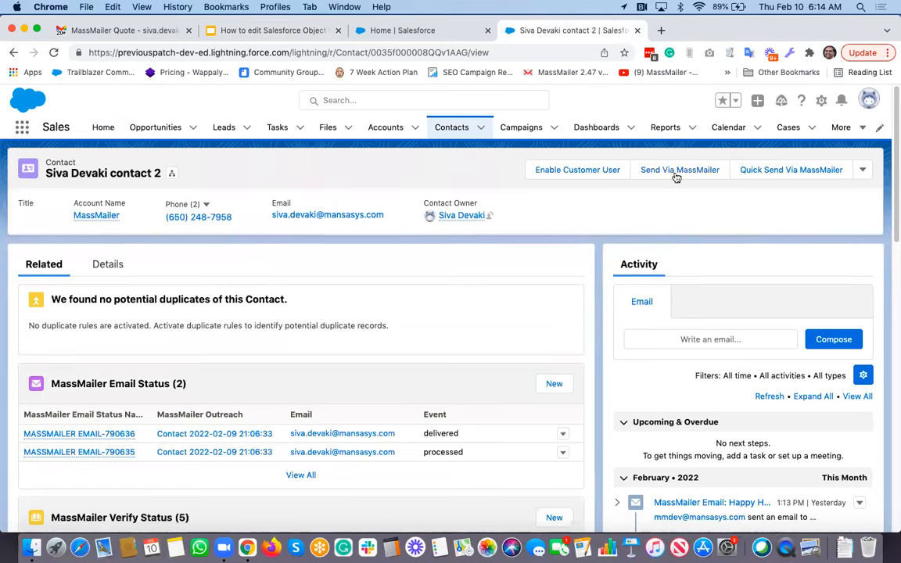
pyautogui.click(862, 170)
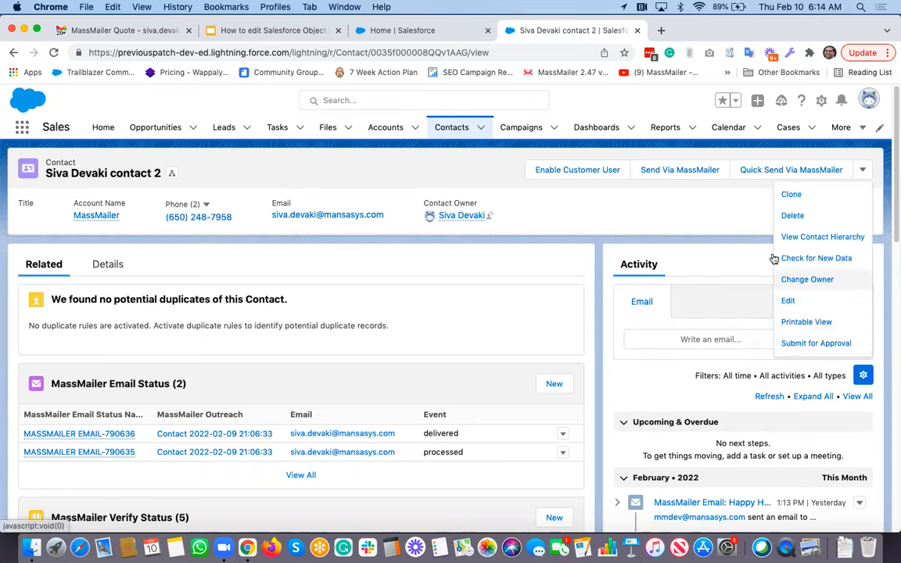
pyautogui.click(684, 222)
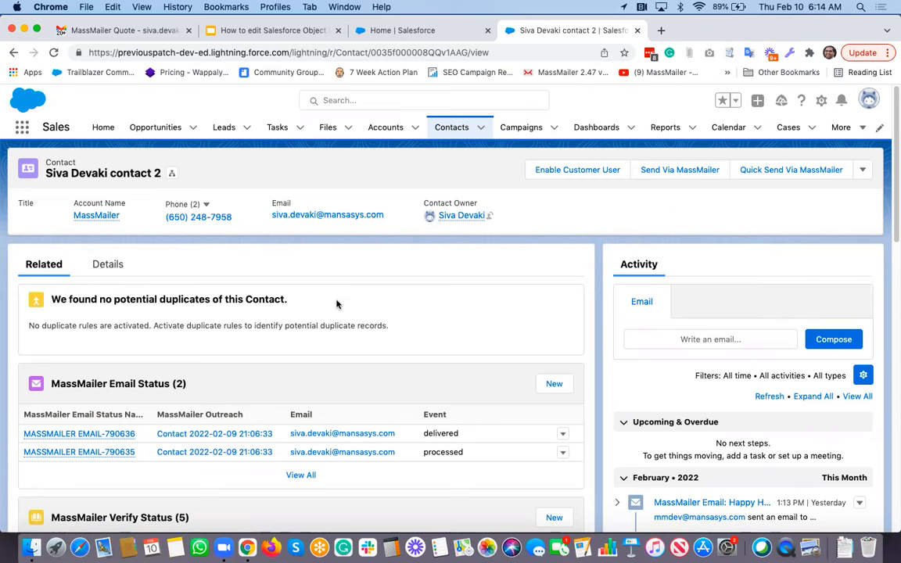
pyautogui.scroll(-2, 337, 304)
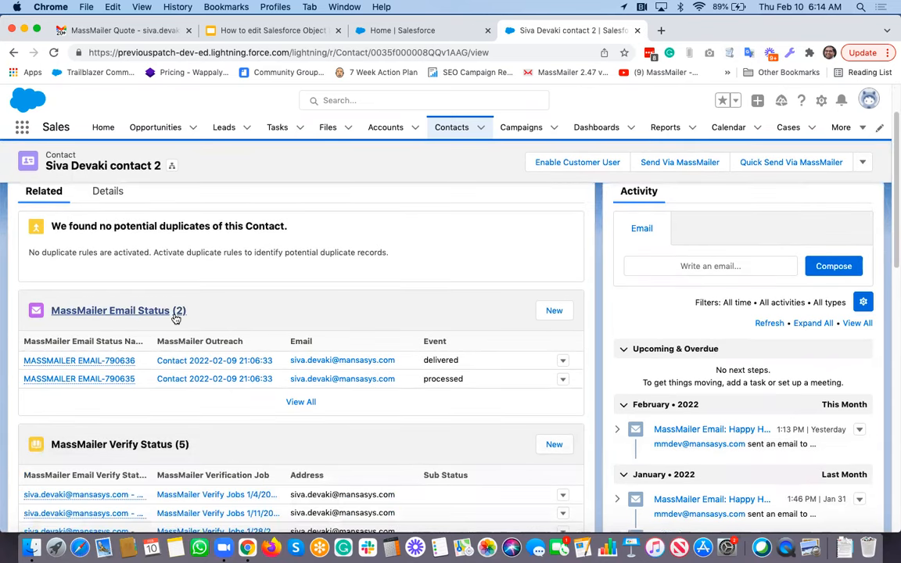
pyautogui.scroll(-3, 175, 368)
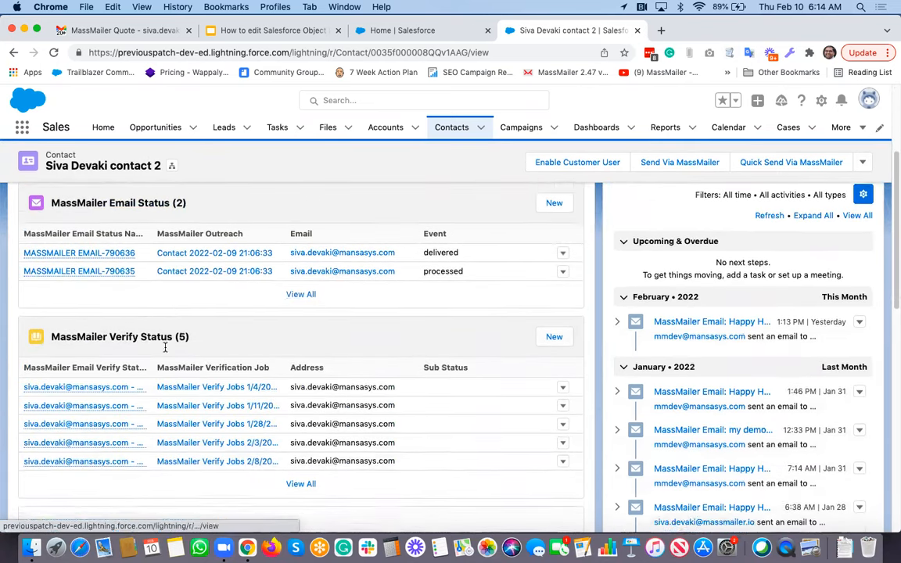
pyautogui.scroll(-10, 171, 338)
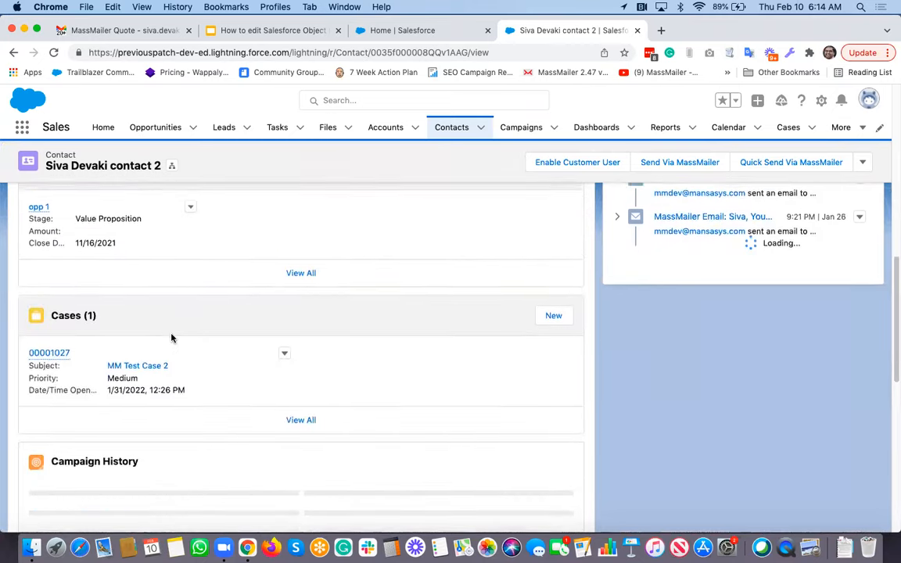
pyautogui.scroll(4, 172, 338)
pyautogui.scroll(-7, 188, 358)
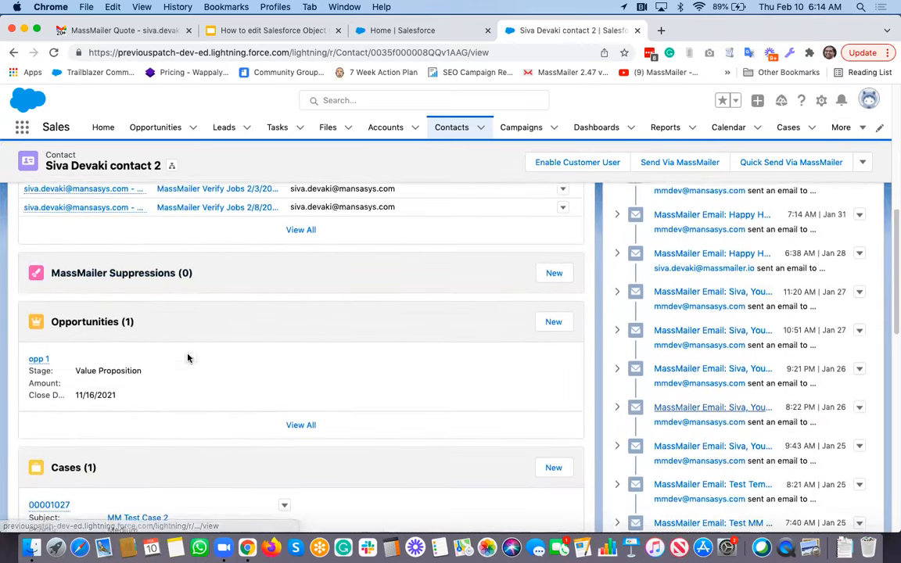
pyautogui.scroll(15, 187, 359)
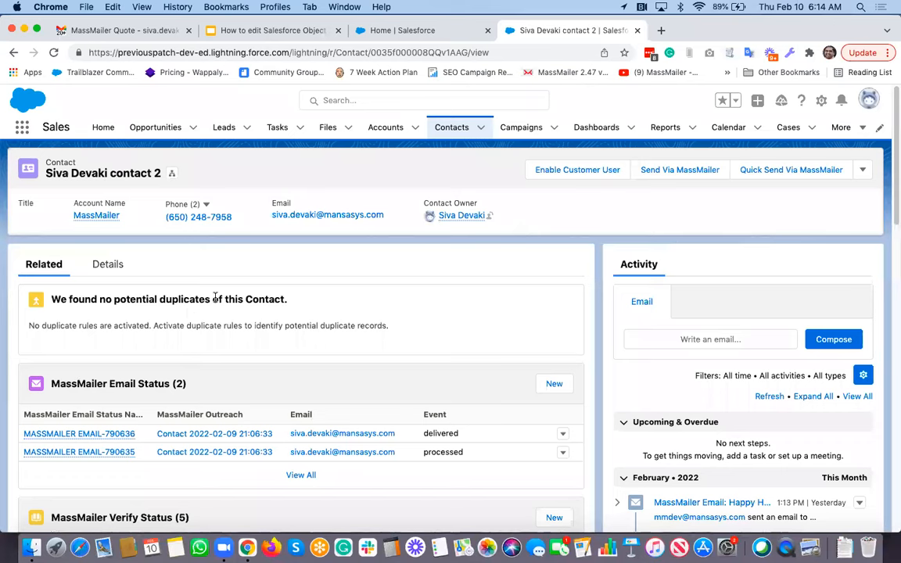
# - Go to the Contact object's setup and open the page layout named Contact Layout for editing
pyautogui.click(821, 102)
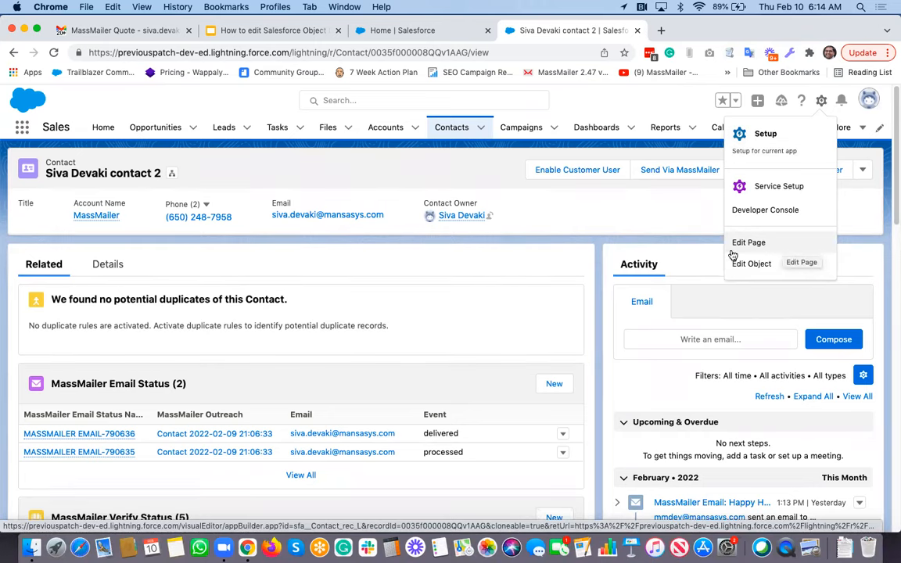
pyautogui.click(751, 265)
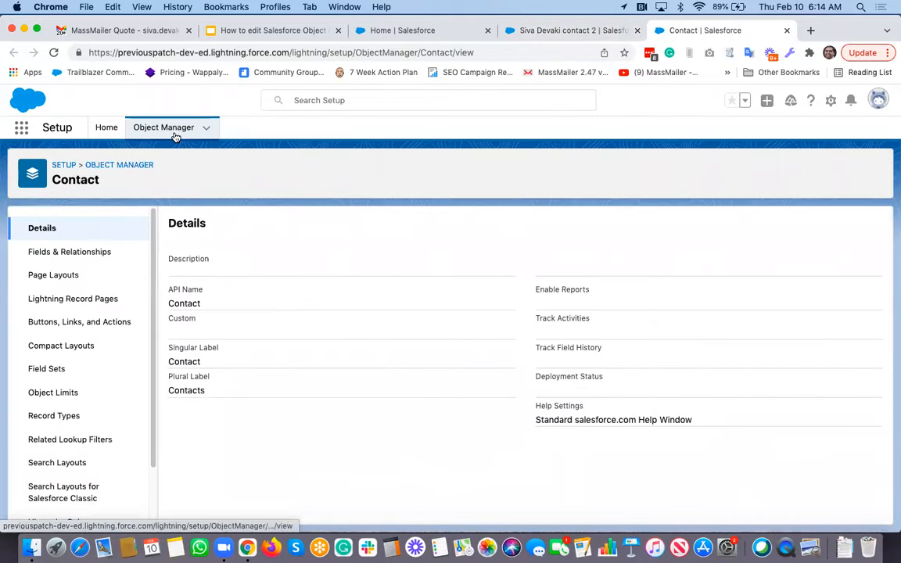
pyautogui.click(69, 275)
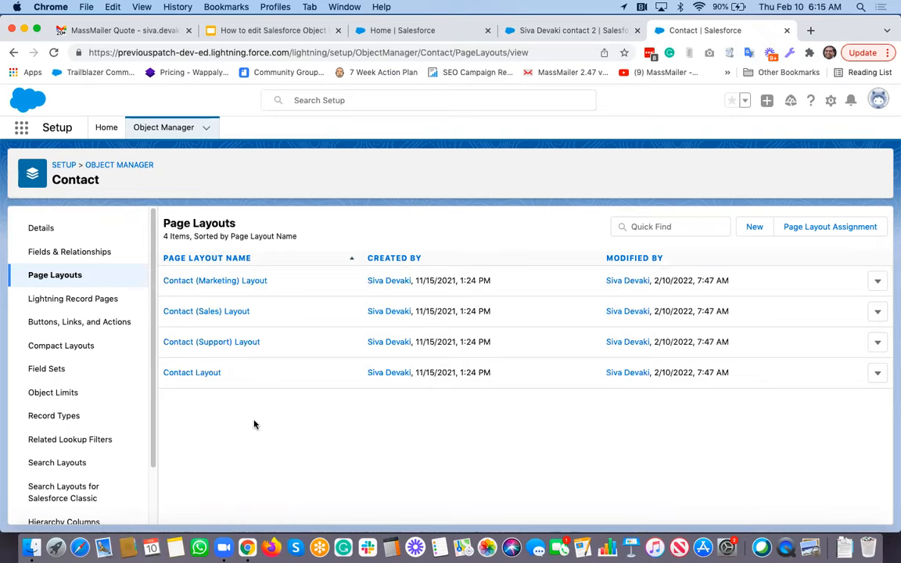
pyautogui.click(195, 373)
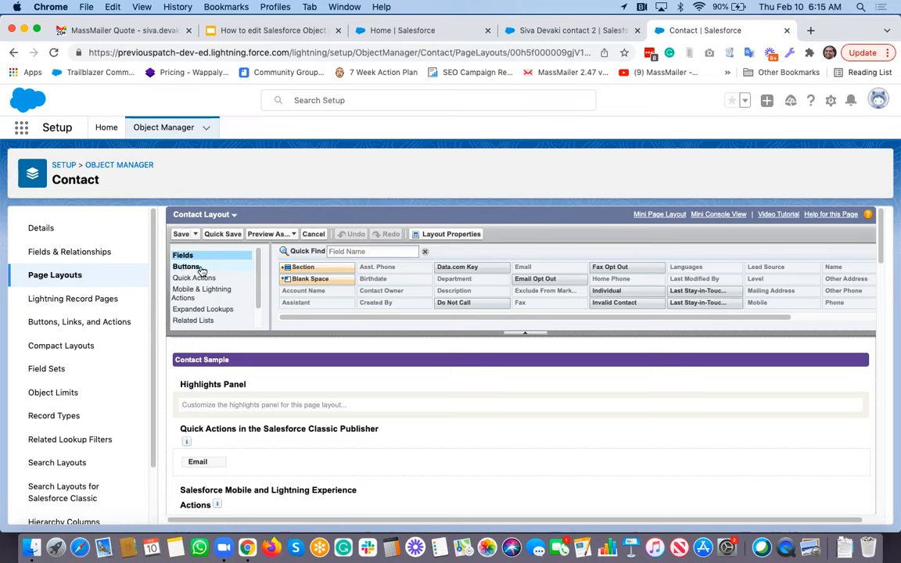
# - Add the MassMailer Verify, Quick Send Via MassMailer and Send Via MassMailer buttons to the layout's Custom Buttons in Contact Detail
pyautogui.click(187, 267)
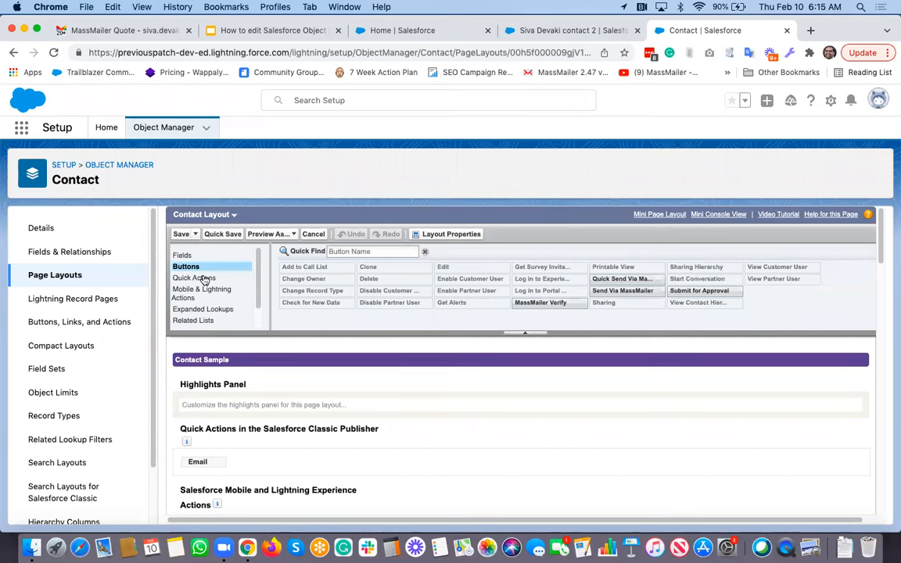
pyautogui.scroll(-2, 548, 425)
pyautogui.scroll(-5, 548, 425)
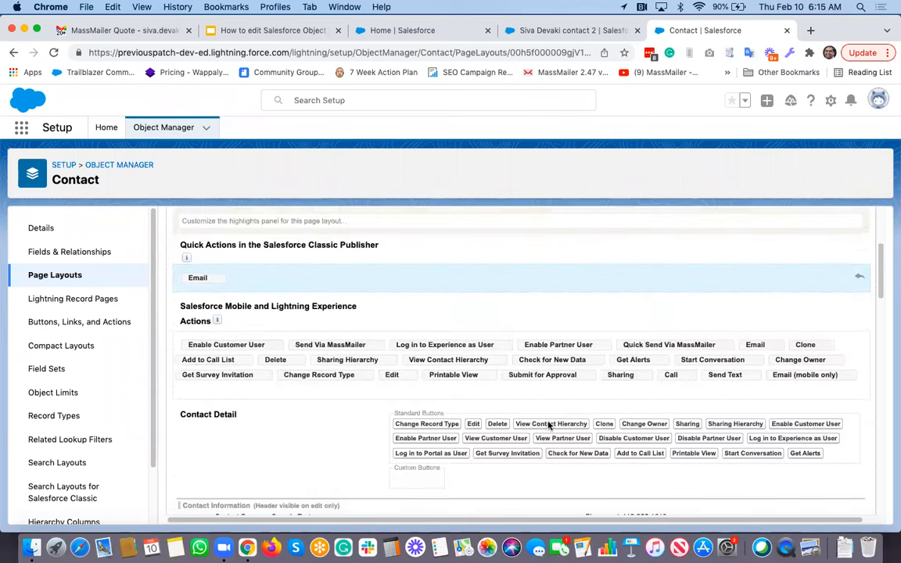
pyautogui.click(557, 286)
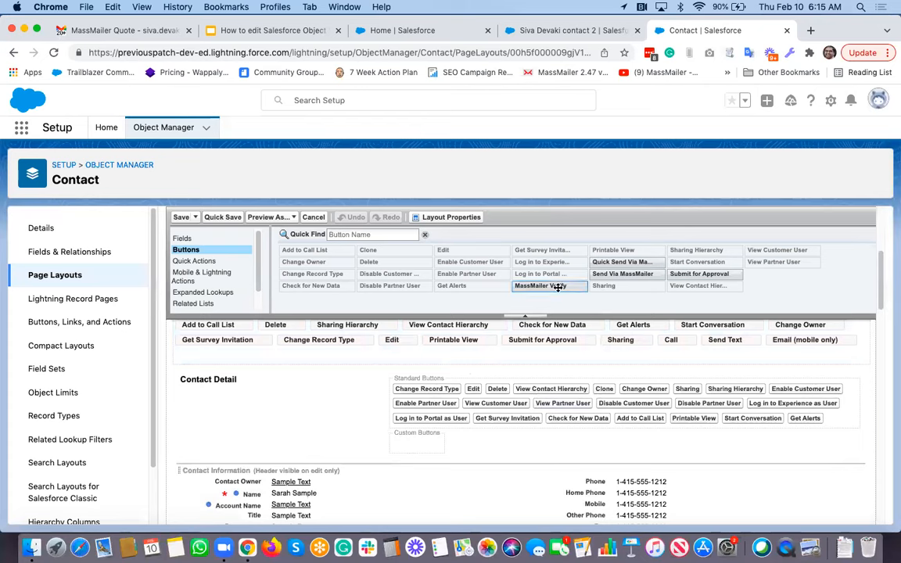
pyautogui.click(613, 271)
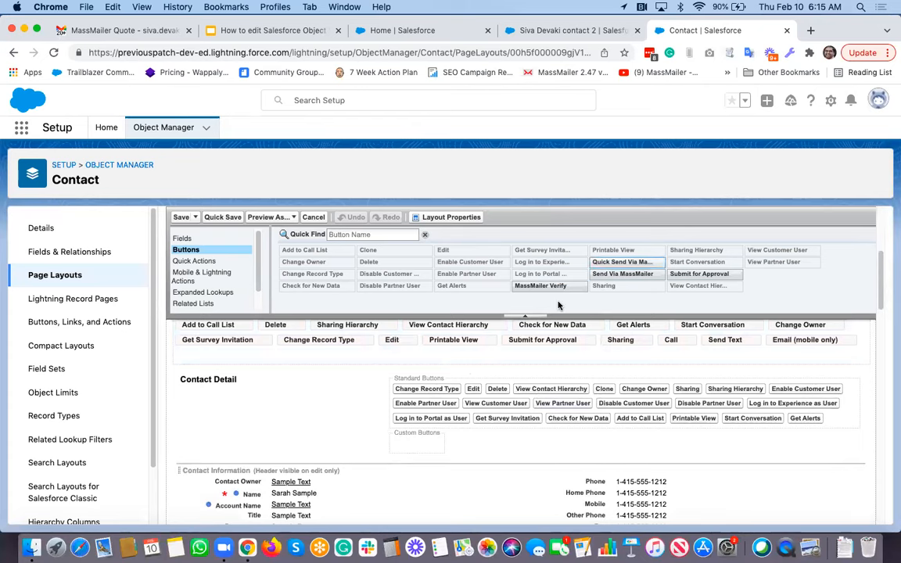
pyautogui.scroll(3, 559, 314)
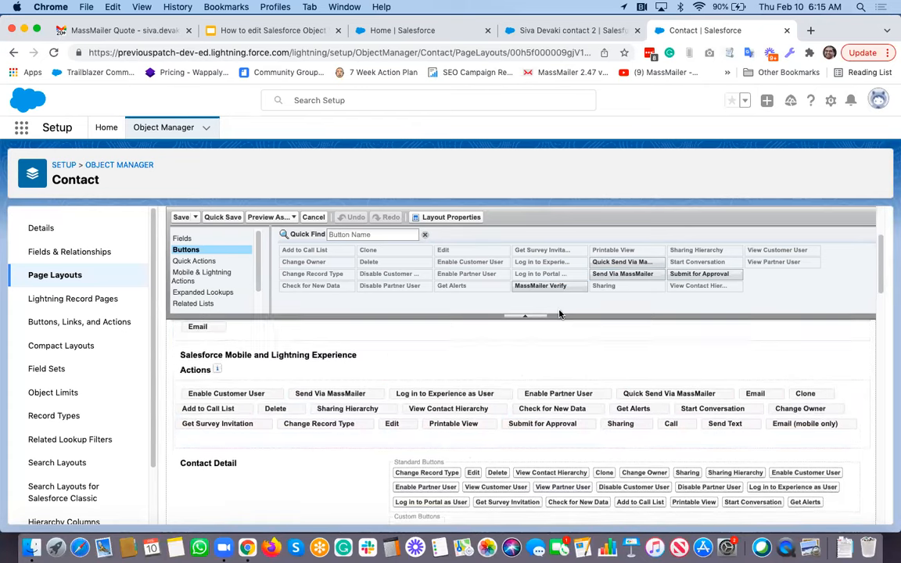
pyautogui.scroll(-3, 560, 313)
pyautogui.scroll(-3, 559, 313)
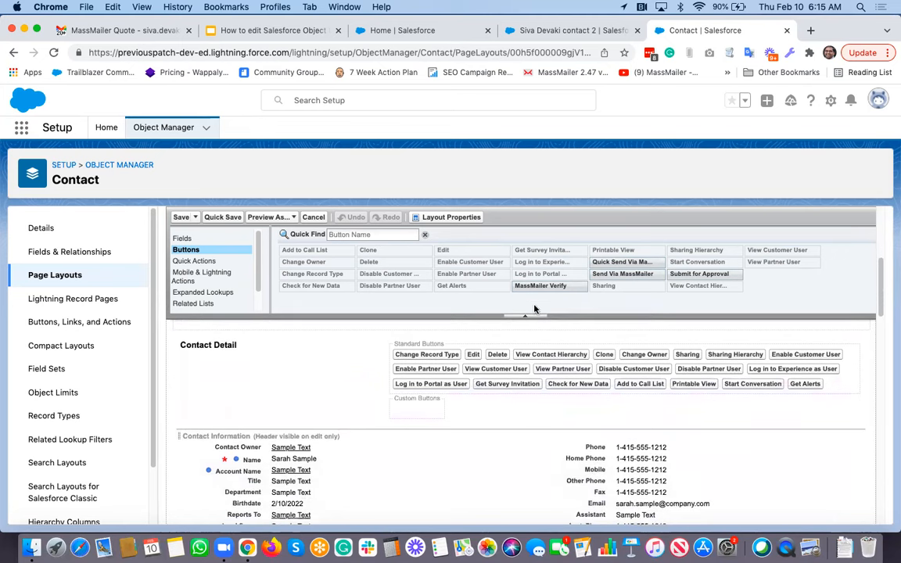
pyautogui.moveTo(567, 286); pyautogui.dragTo(421, 407)
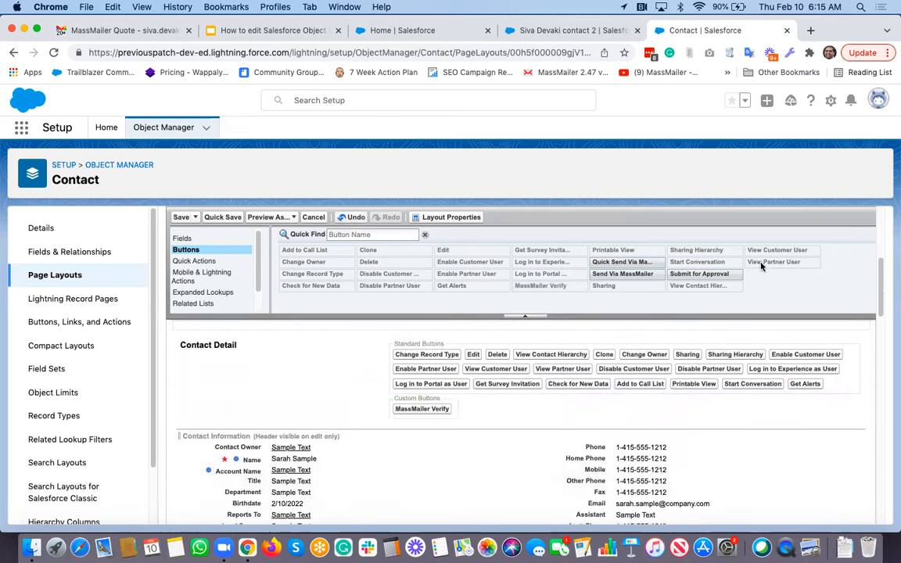
pyautogui.moveTo(646, 262); pyautogui.dragTo(470, 405)
pyautogui.moveTo(634, 275); pyautogui.dragTo(477, 432)
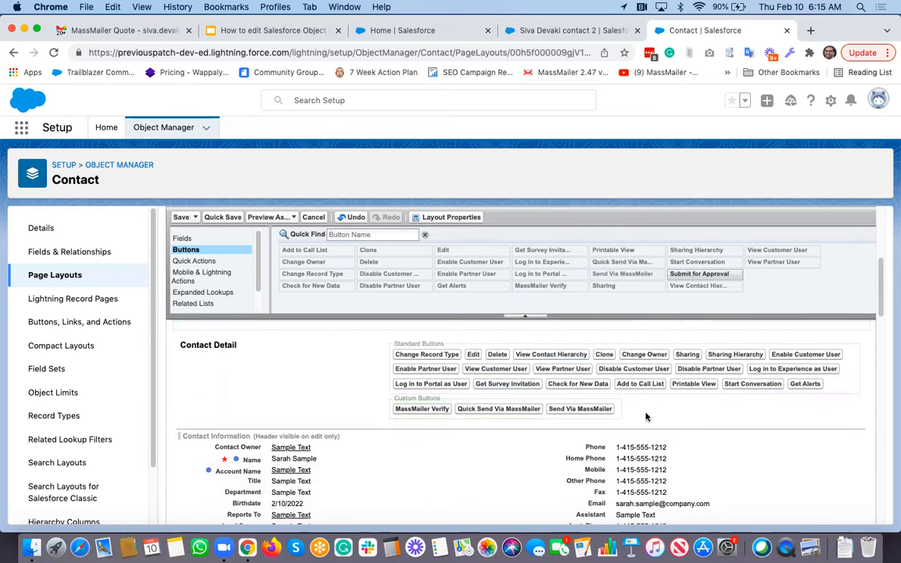
# - Find the mobile and Lightning actions matching "mas" and add MassMailer Verify to the Salesforce Mobile and Lightning Experience Actions
pyautogui.click(197, 278)
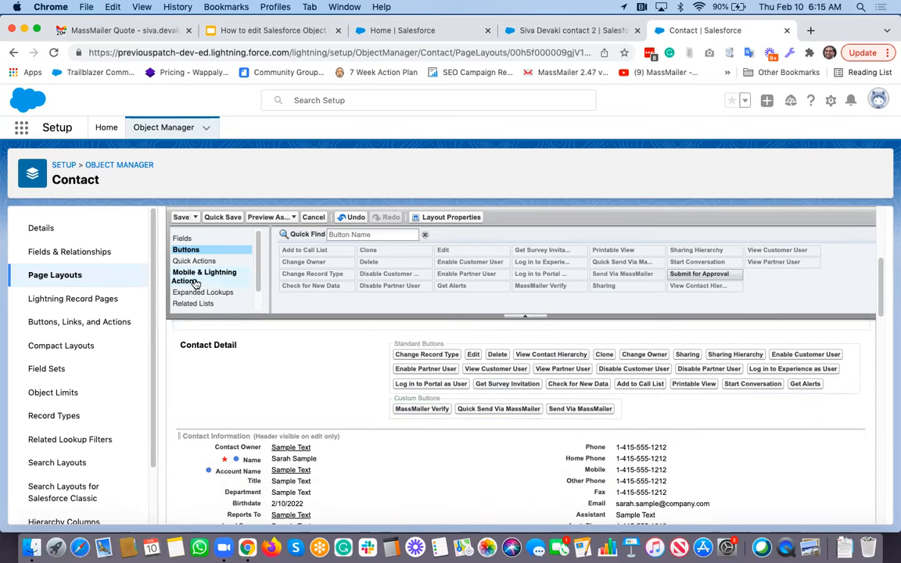
pyautogui.click(358, 234)
pyautogui.write('mas')
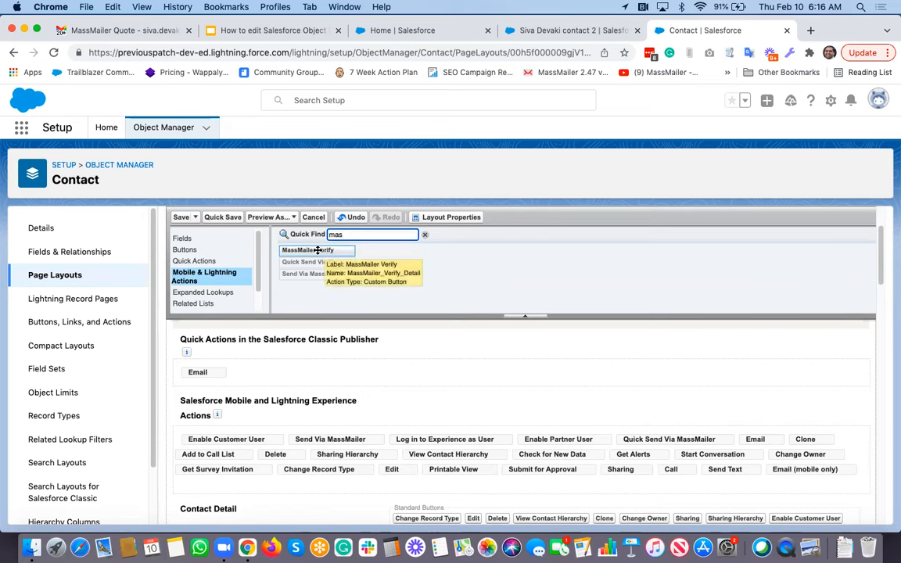
pyautogui.moveTo(547, 400); pyautogui.dragTo(624, 436)
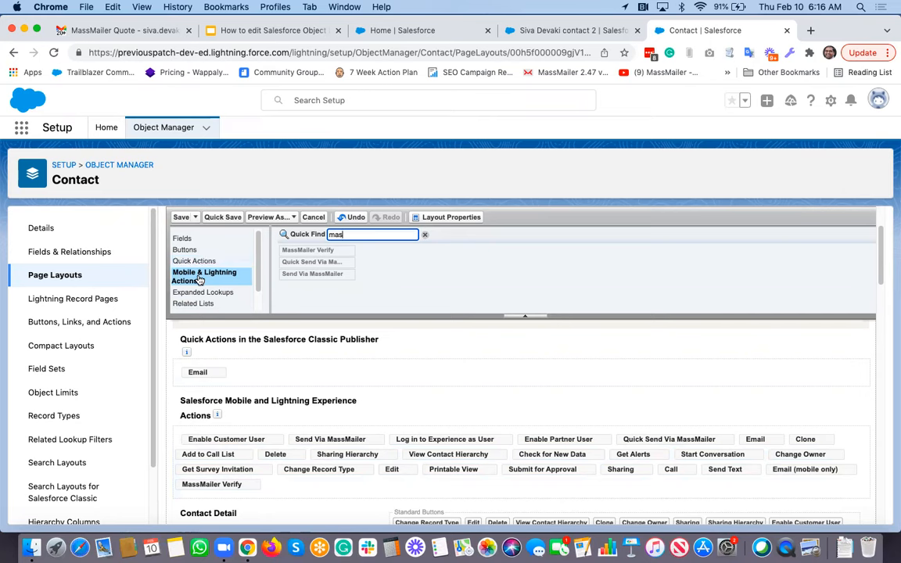
# - Filter the layout's available related lists by "mas"
pyautogui.scroll(-1, 199, 286)
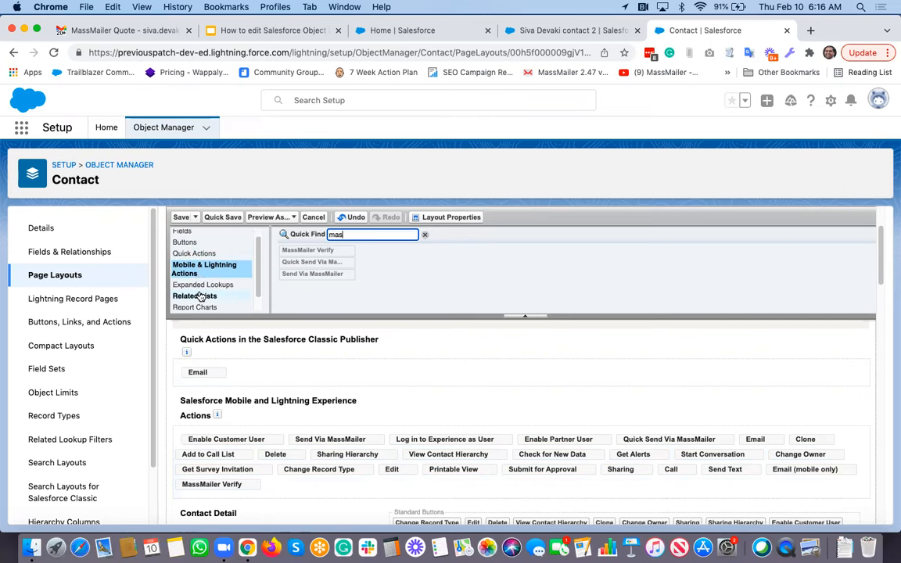
pyautogui.click(182, 296)
pyautogui.click(404, 234)
pyautogui.write('mas')
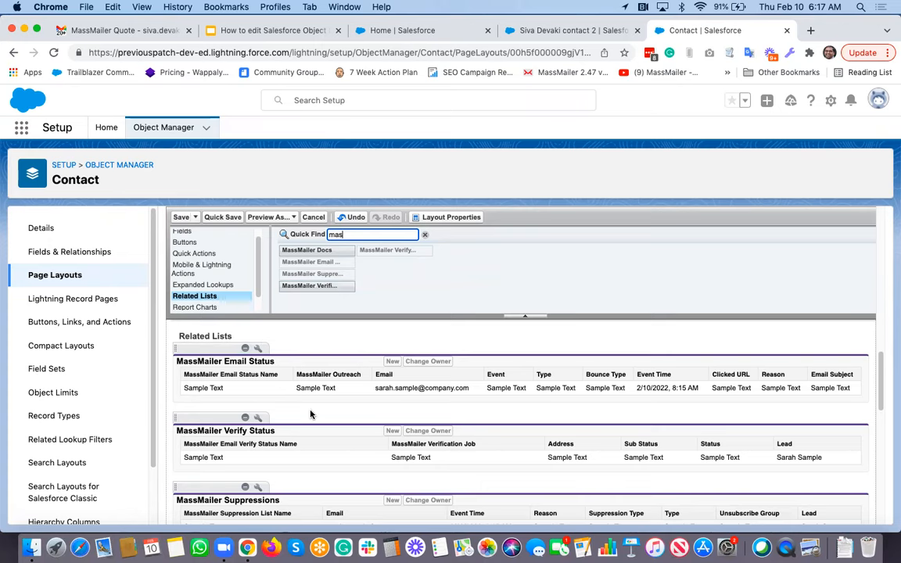
# - Open the properties of the MassMailer Email Status related list and review its selected and available fields
pyautogui.scroll(-1, 311, 413)
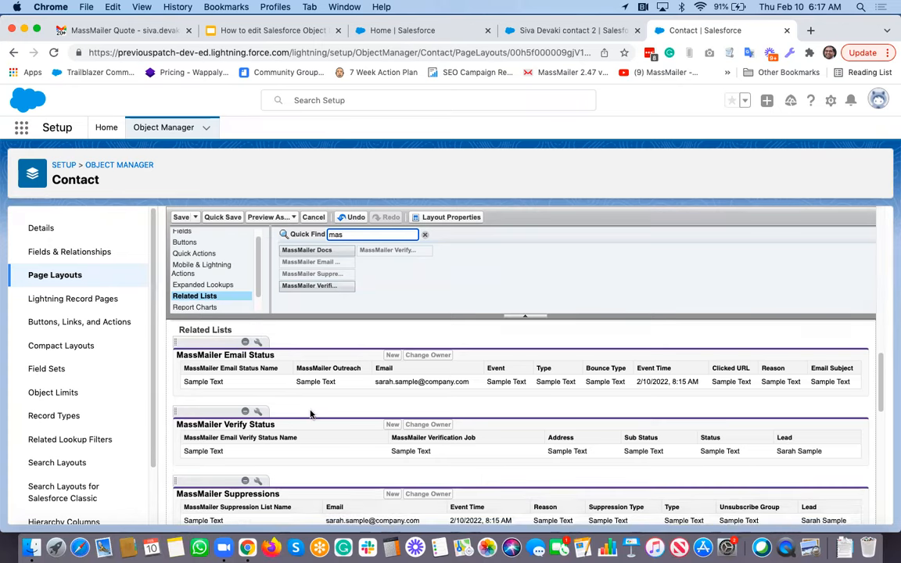
pyautogui.click(258, 343)
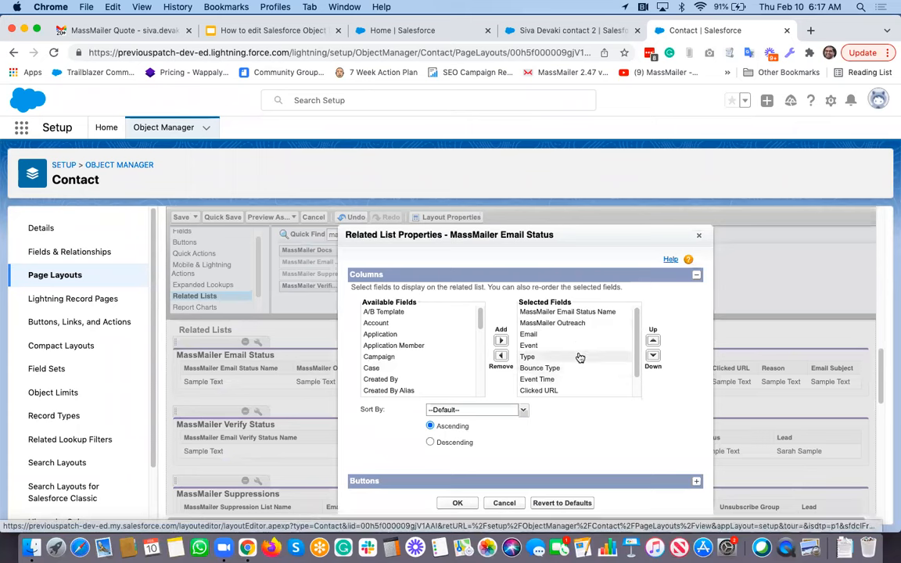
pyautogui.scroll(-5, 580, 358)
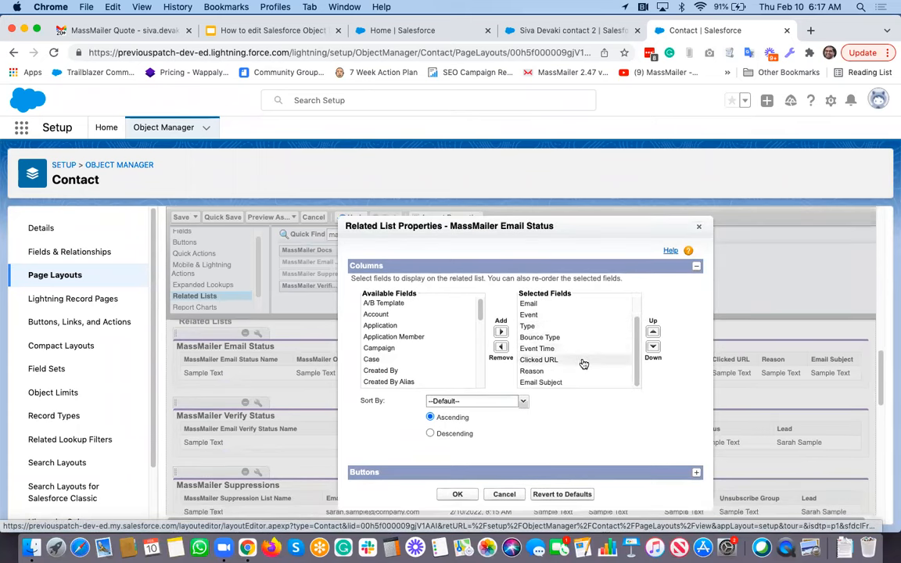
pyautogui.scroll(-4, 459, 347)
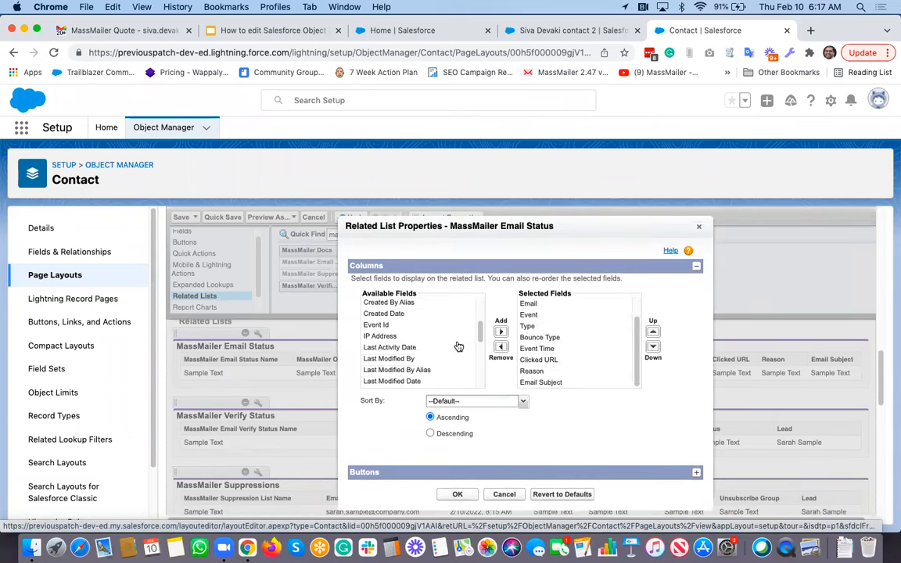
# - Try to add IP Address to the selected fields of the MassMailer Email Status related list
pyautogui.click(409, 336)
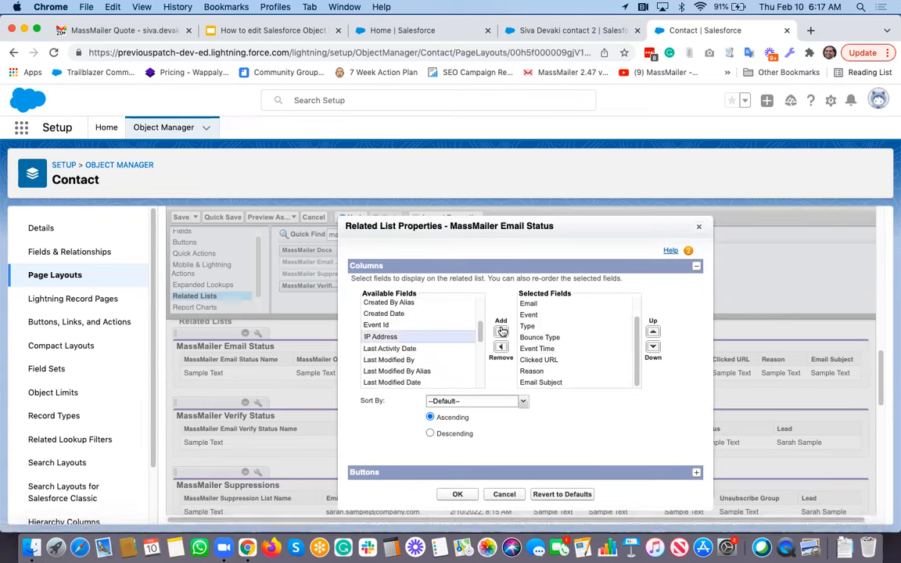
pyautogui.click(501, 332)
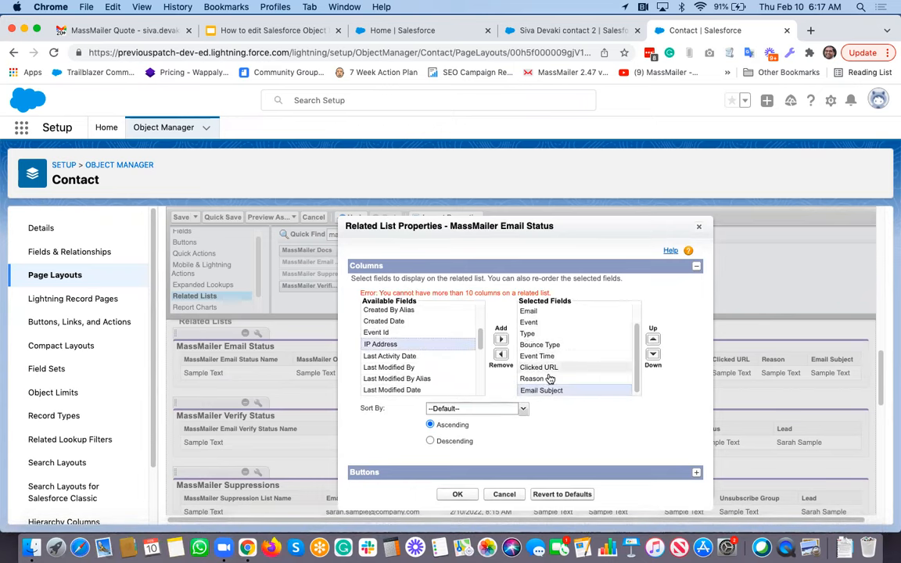
pyautogui.scroll(-1, 577, 339)
pyautogui.scroll(2, 576, 338)
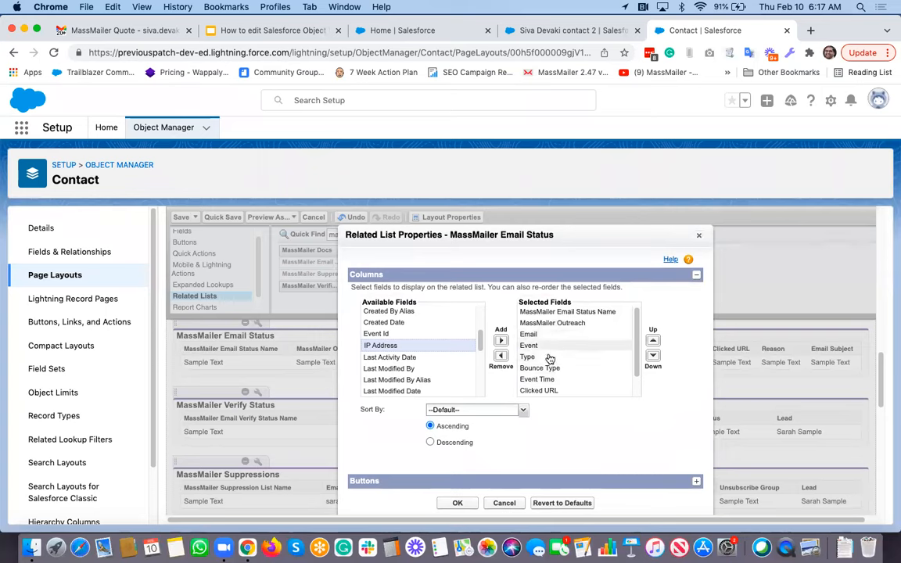
# - Replace Email Subject with IP Address in the selected fields of the MassMailer Email Status related list
pyautogui.scroll(-2, 558, 357)
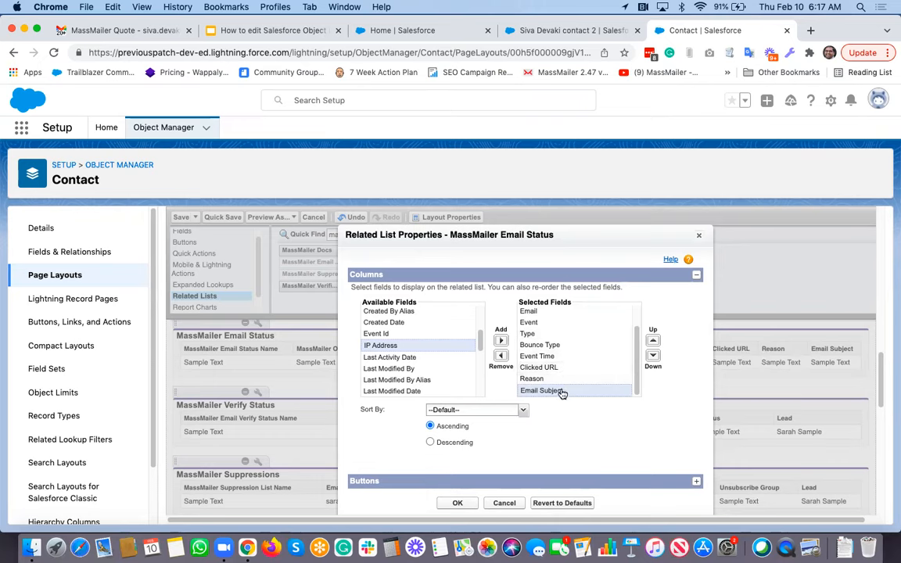
pyautogui.click(501, 355)
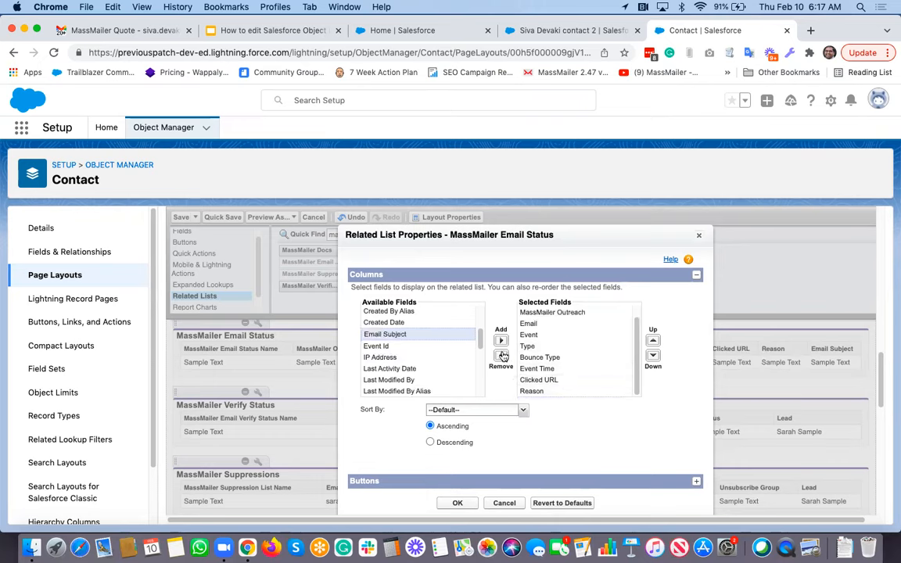
pyautogui.click(402, 357)
pyautogui.click(501, 340)
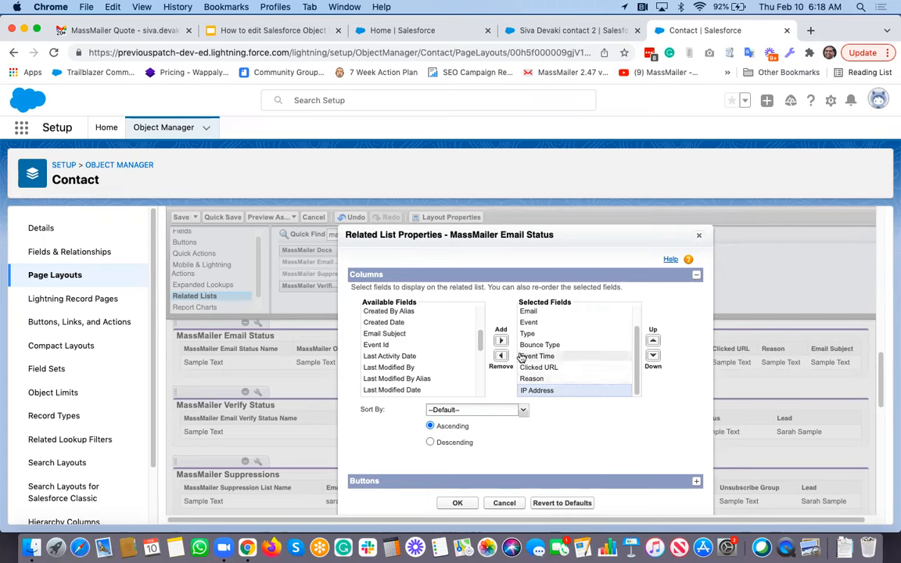
# - Turn off the New and Change Owner buttons on the MassMailer Email Status related list and save the Contact page layout
pyautogui.click(412, 482)
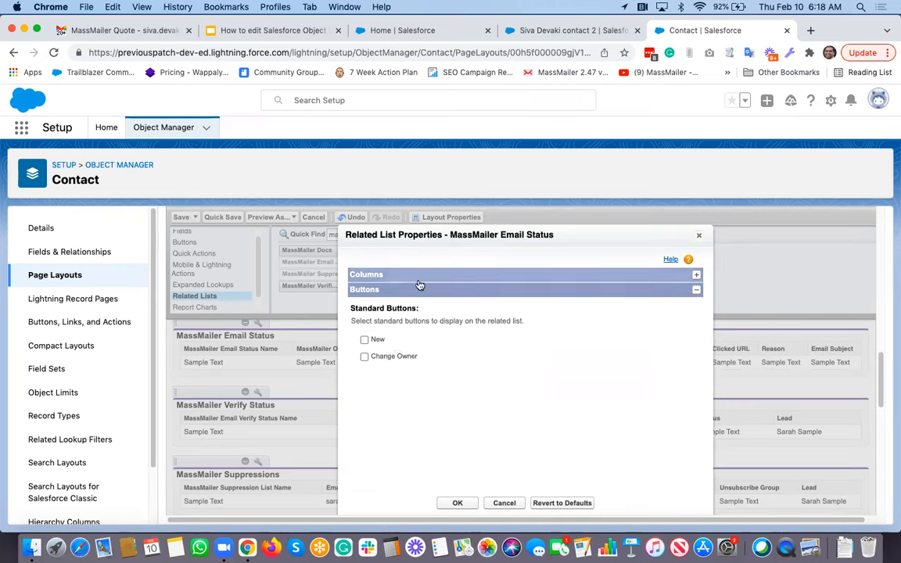
pyautogui.click(458, 504)
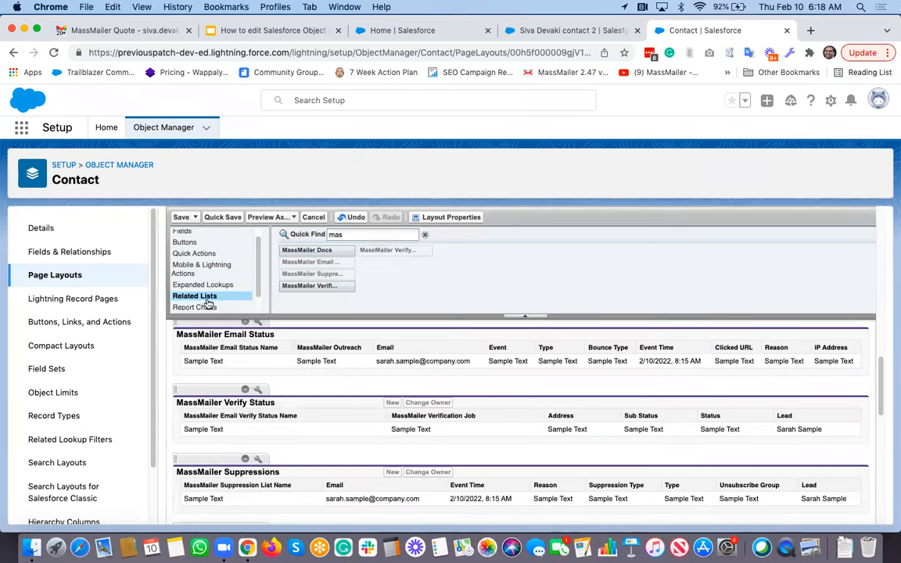
pyautogui.scroll(1, 260, 345)
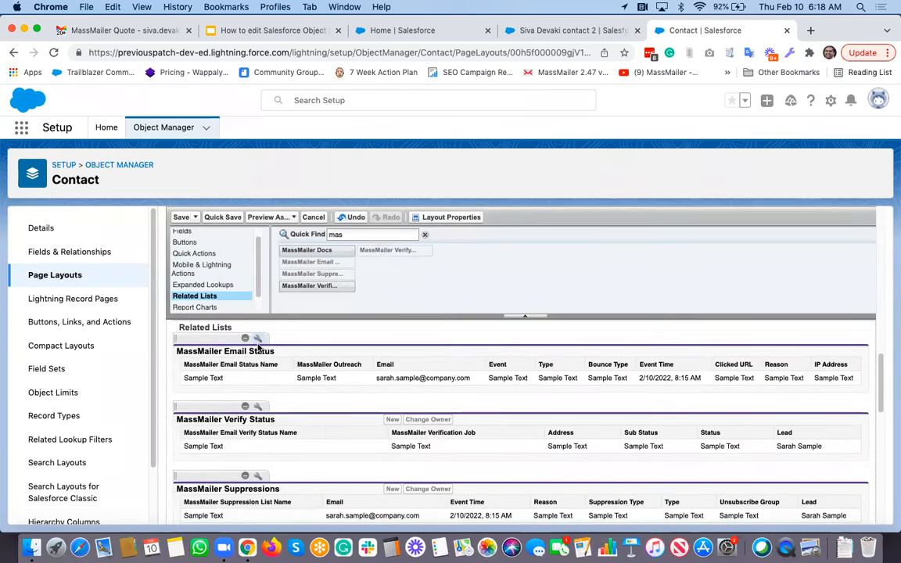
pyautogui.click(180, 217)
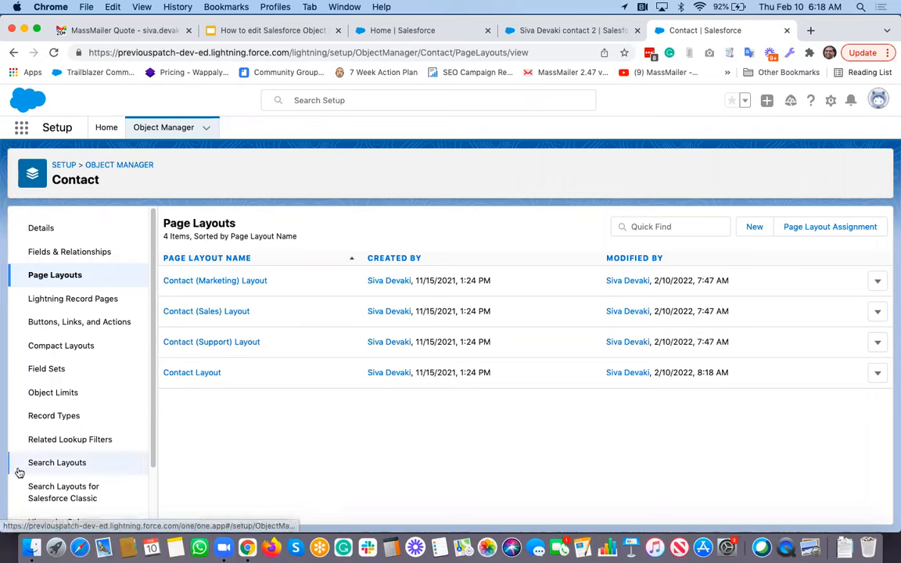
# - Open the Default Layout entry in the Contact search layouts for editing and review its selected custom buttons
pyautogui.scroll(-2, 47, 480)
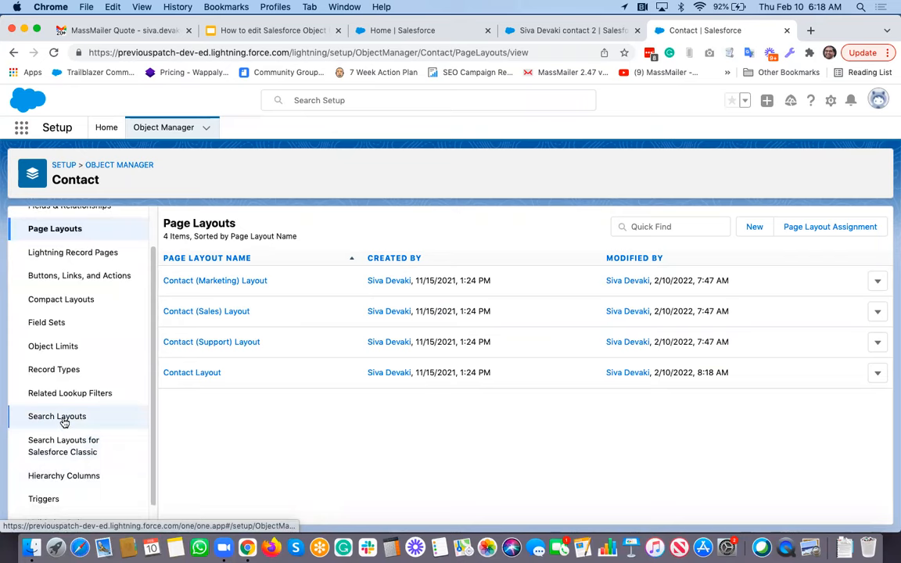
pyautogui.click(64, 419)
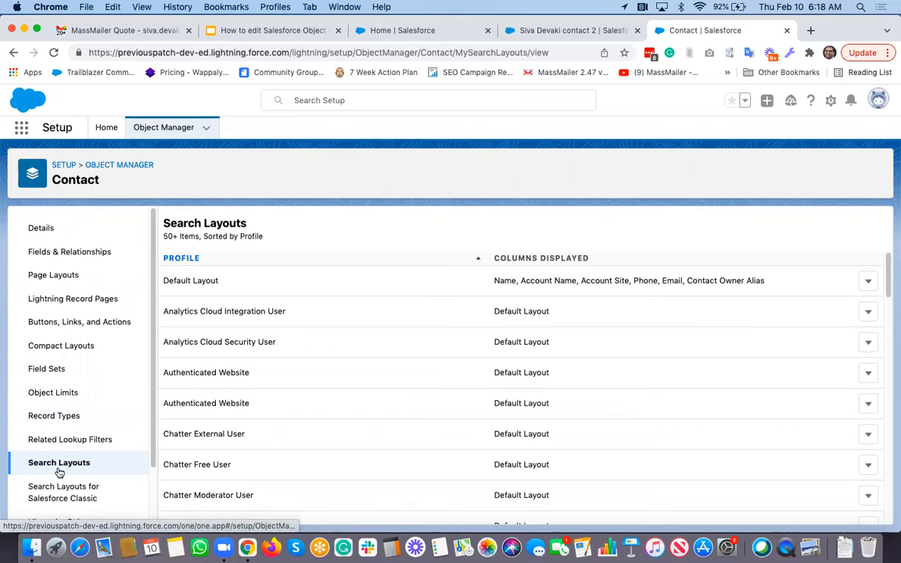
pyautogui.click(868, 283)
pyautogui.click(844, 310)
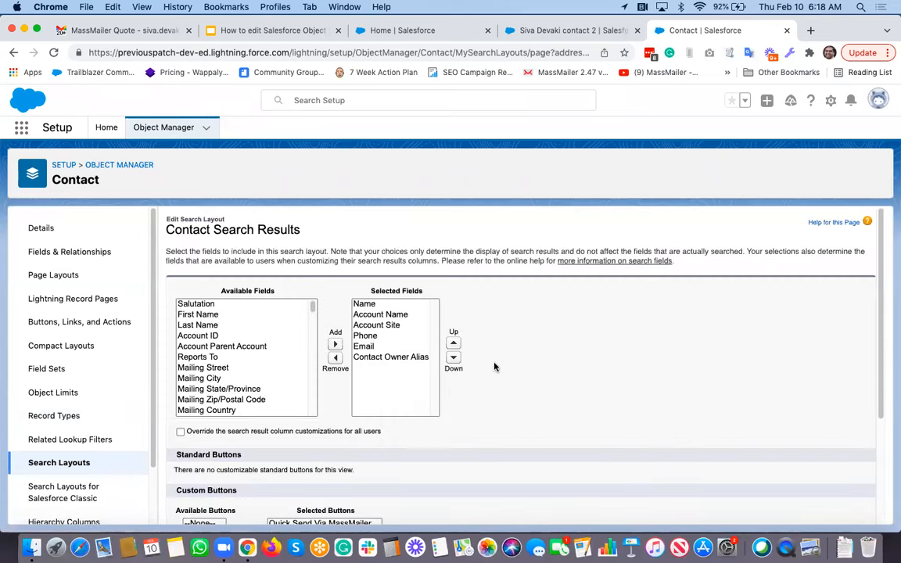
pyautogui.scroll(-3, 444, 326)
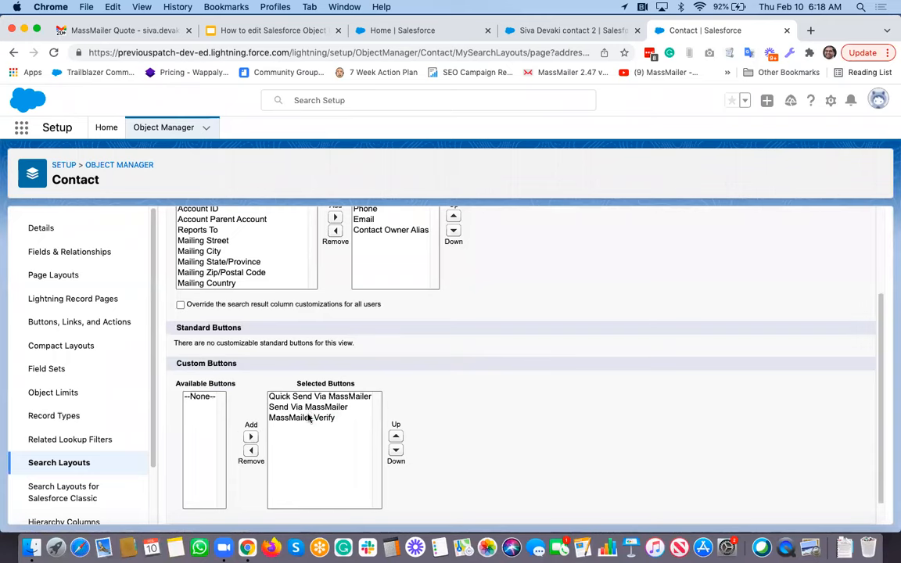
pyautogui.scroll(-1, 516, 362)
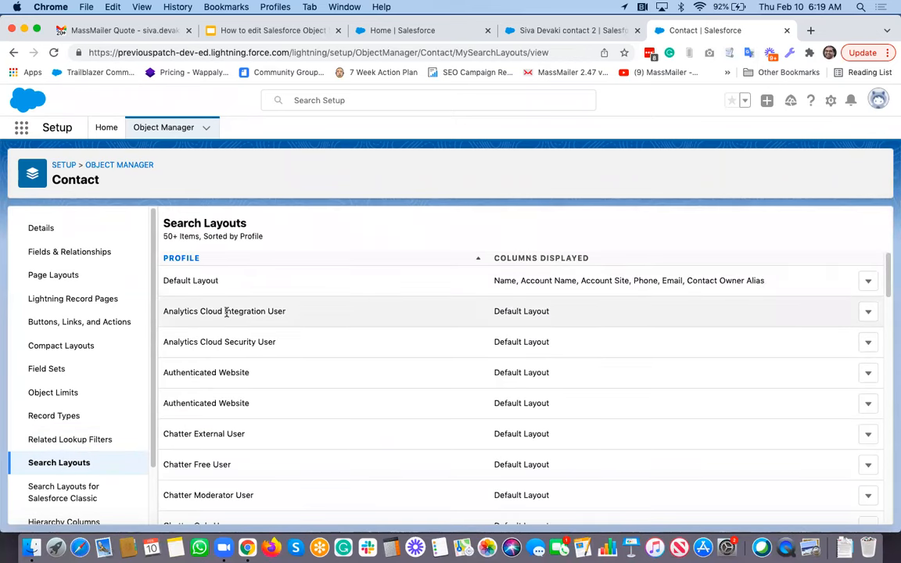
# - Review the Contact search layout for Custom: Sales Profile and leave it without saving
pyautogui.scroll(-5, 226, 311)
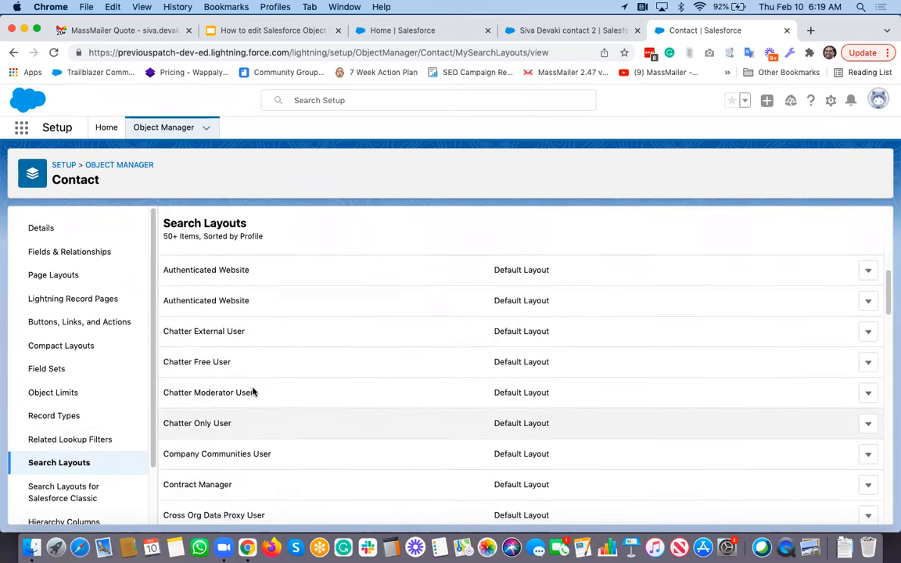
pyautogui.scroll(-5, 254, 397)
pyautogui.scroll(1, 254, 399)
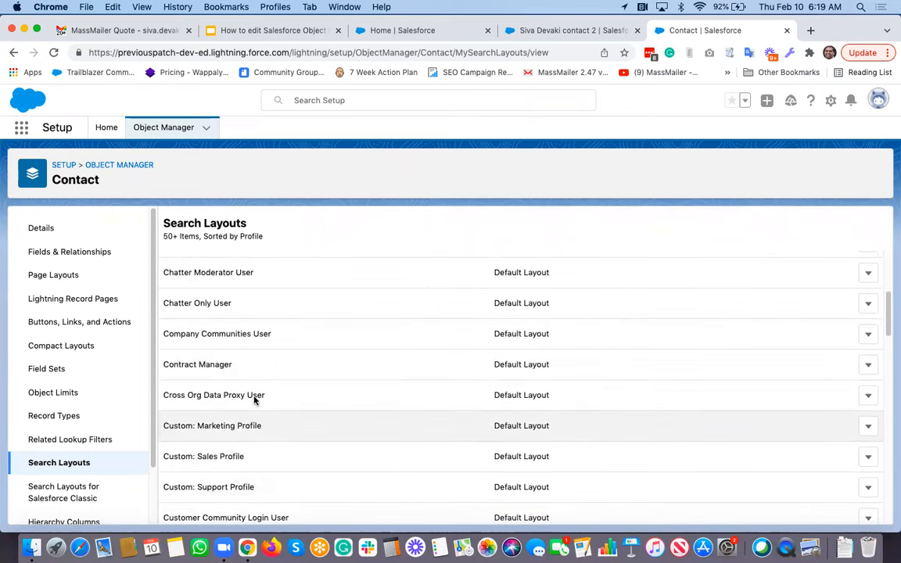
pyautogui.scroll(-2, 255, 400)
pyautogui.scroll(-3, 249, 356)
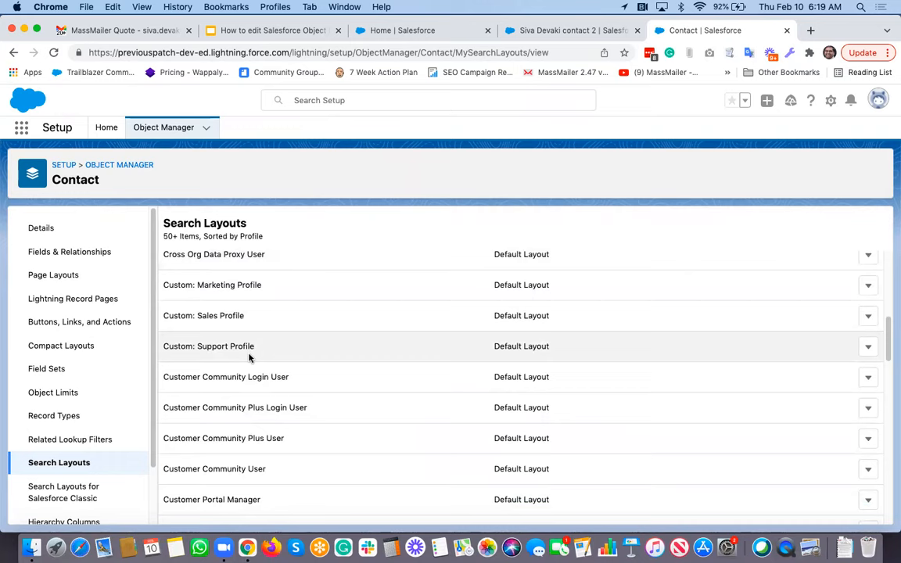
pyautogui.click(868, 317)
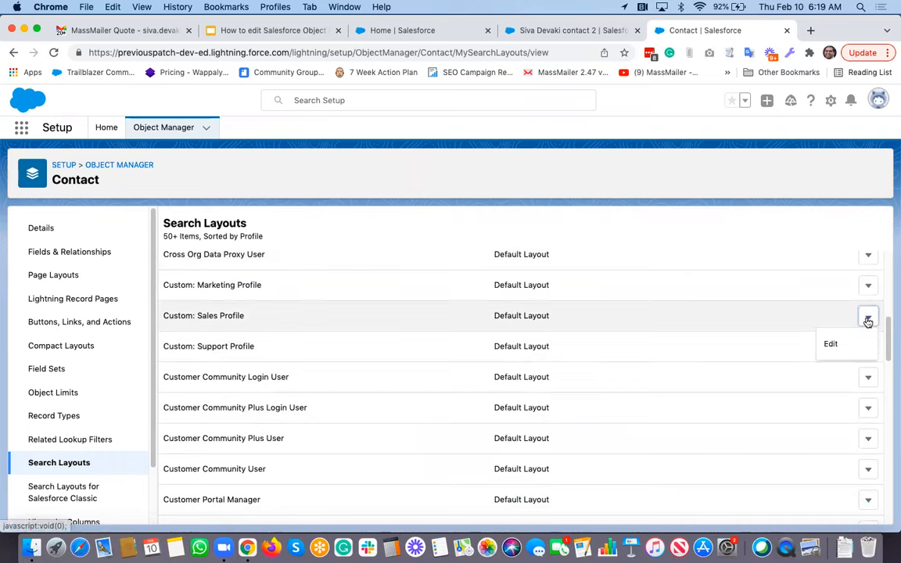
pyautogui.click(833, 346)
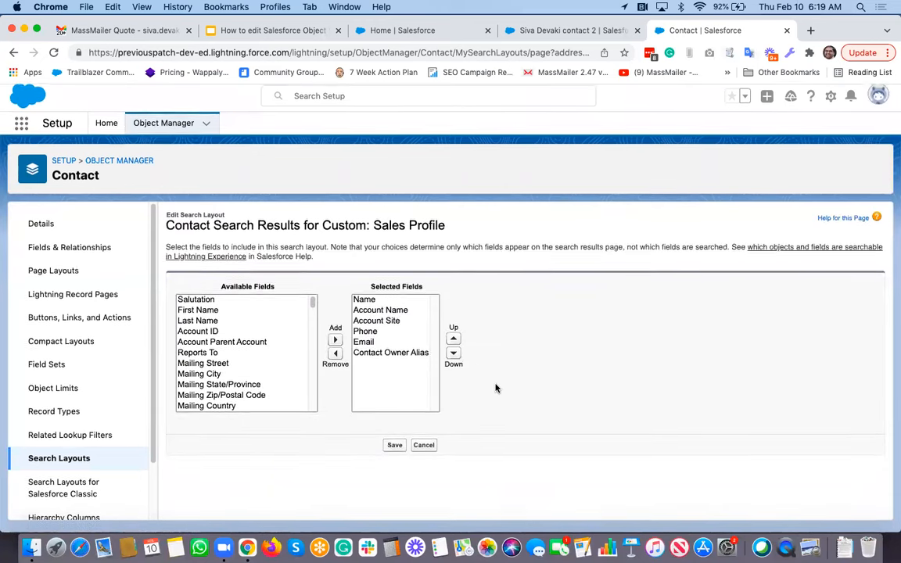
pyautogui.click(424, 450)
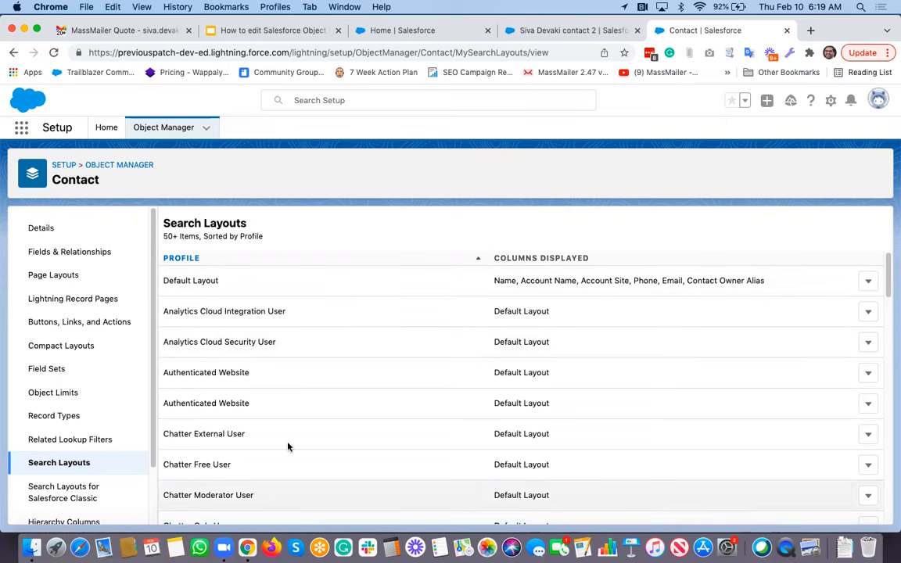
# - Open the List View layout under Search Layouts for Salesforce Classic for editing and review its selected custom buttons
pyautogui.click(72, 489)
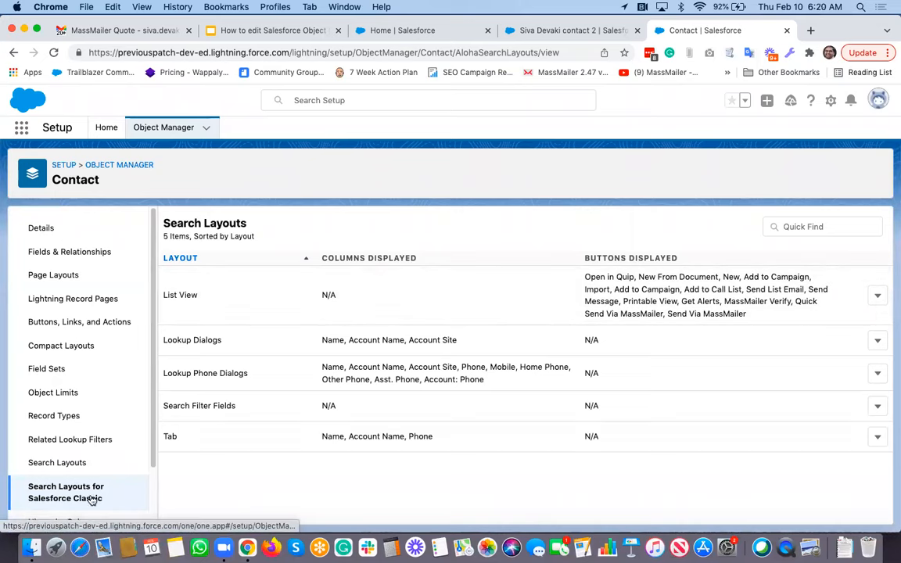
pyautogui.click(879, 296)
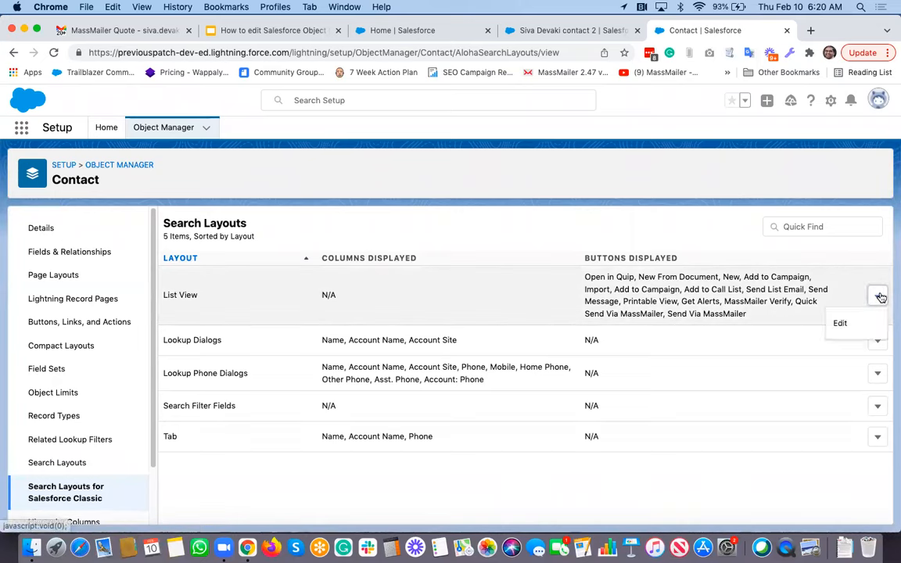
pyautogui.click(842, 326)
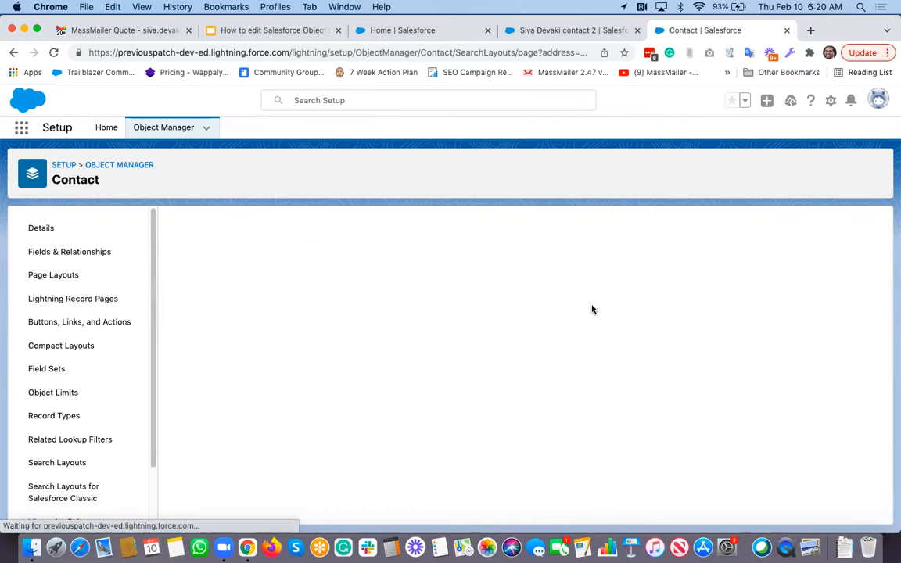
pyautogui.scroll(-5, 593, 310)
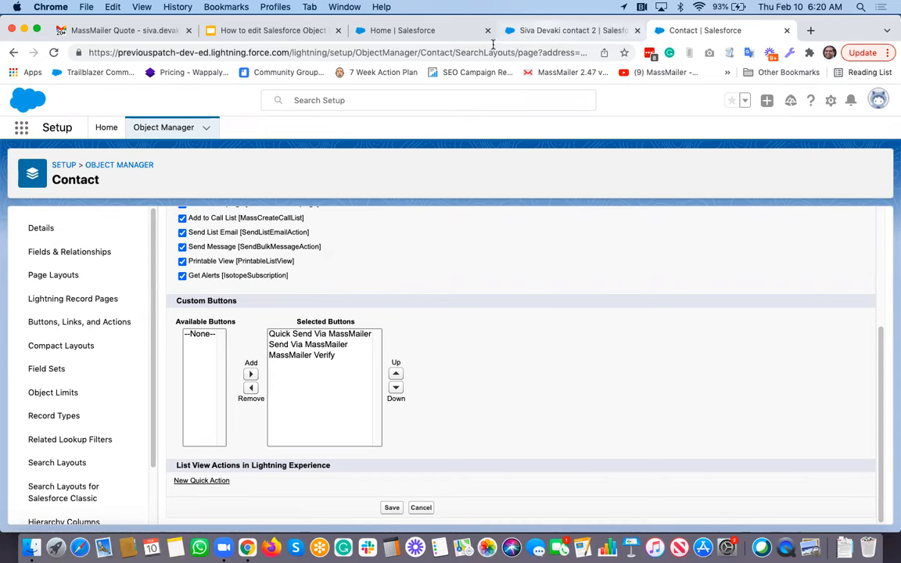
# - Find the MassMailer Lightning app by searching for "mass" in the browser's contact record page, and open MassMailer Setup
pyautogui.click(534, 33)
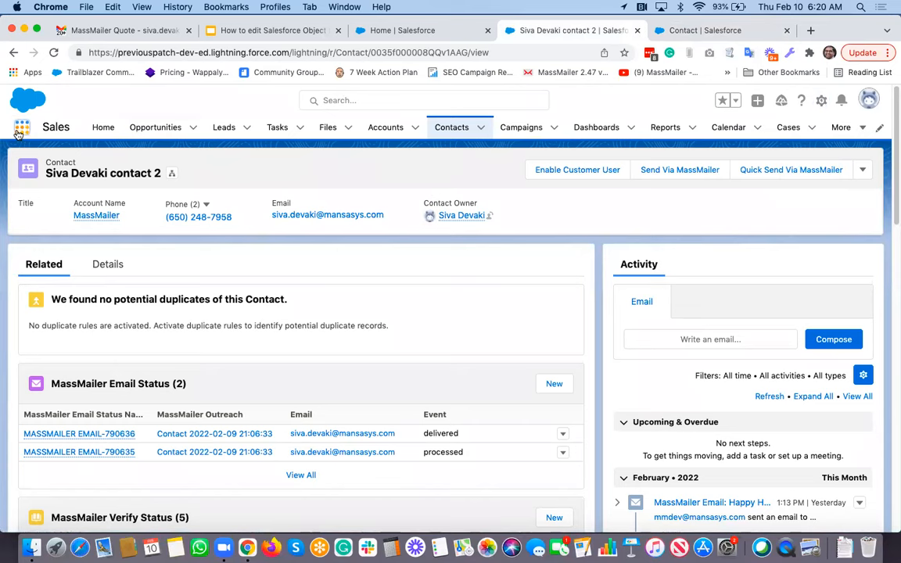
pyautogui.click(19, 132)
pyautogui.write('mass')
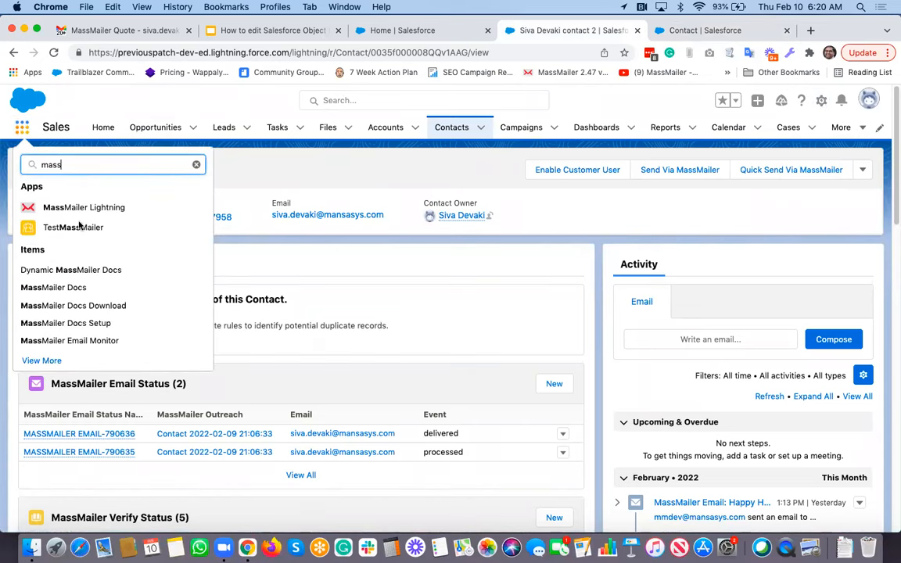
pyautogui.click(129, 204)
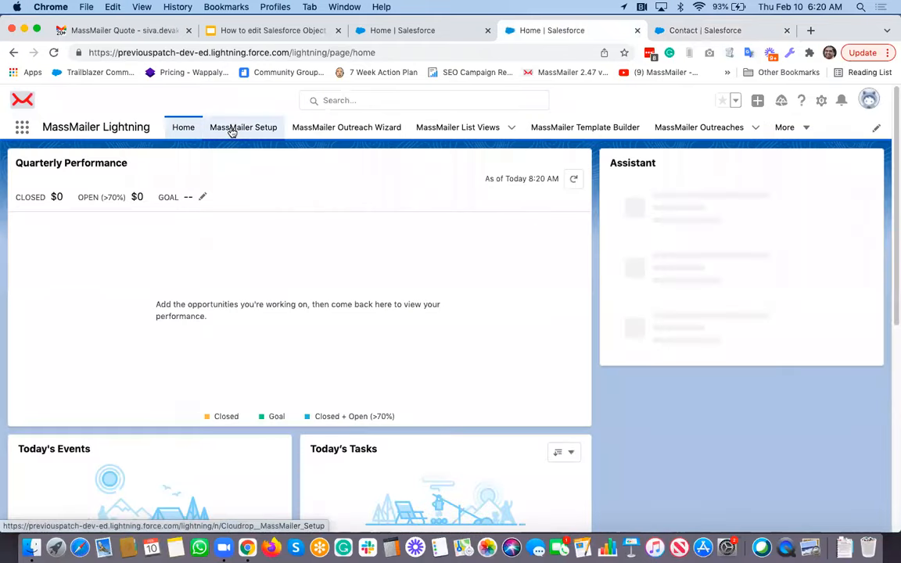
pyautogui.click(232, 131)
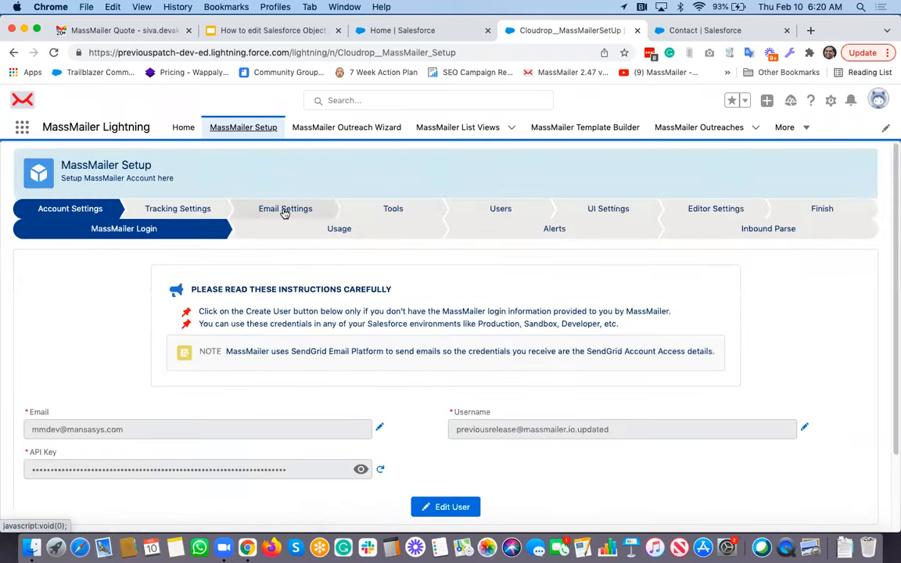
# - Examine which objects and email fields are enabled for MassMailer in the Object Settings of Email Settings
pyautogui.click(286, 211)
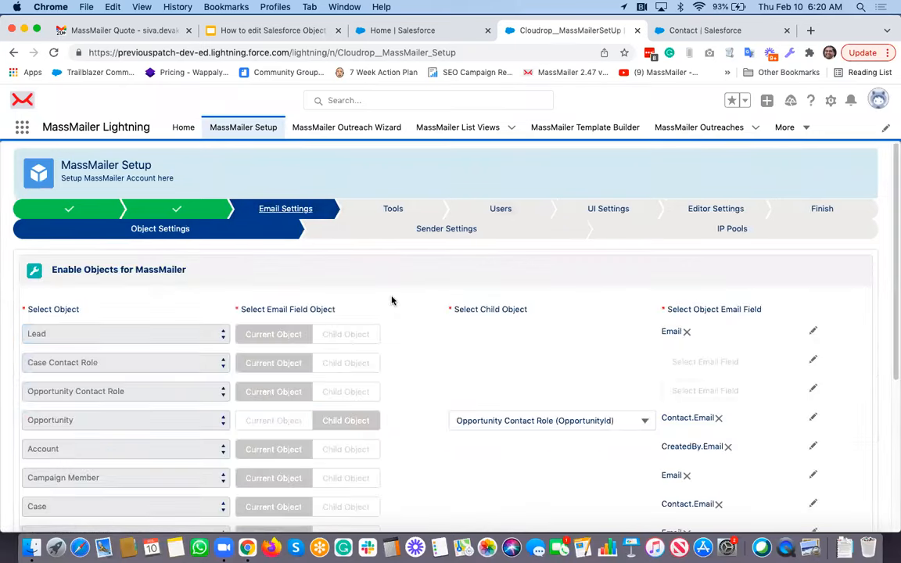
pyautogui.scroll(-3, 392, 297)
pyautogui.scroll(-2, 119, 282)
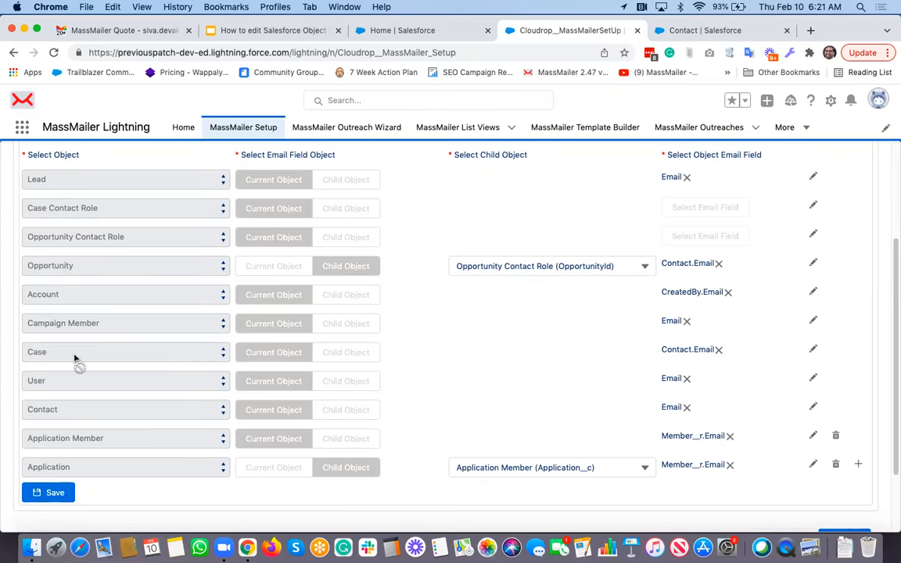
pyautogui.scroll(-1, 70, 356)
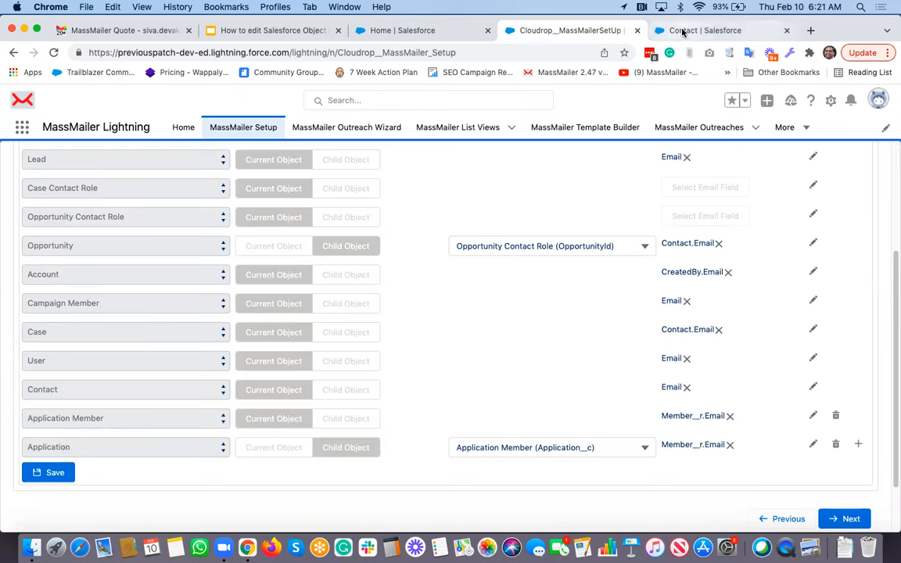
# - Return to Salesforce Setup, find the Application object in Object Manager with "appl", and open its page layouts
pyautogui.click(407, 31)
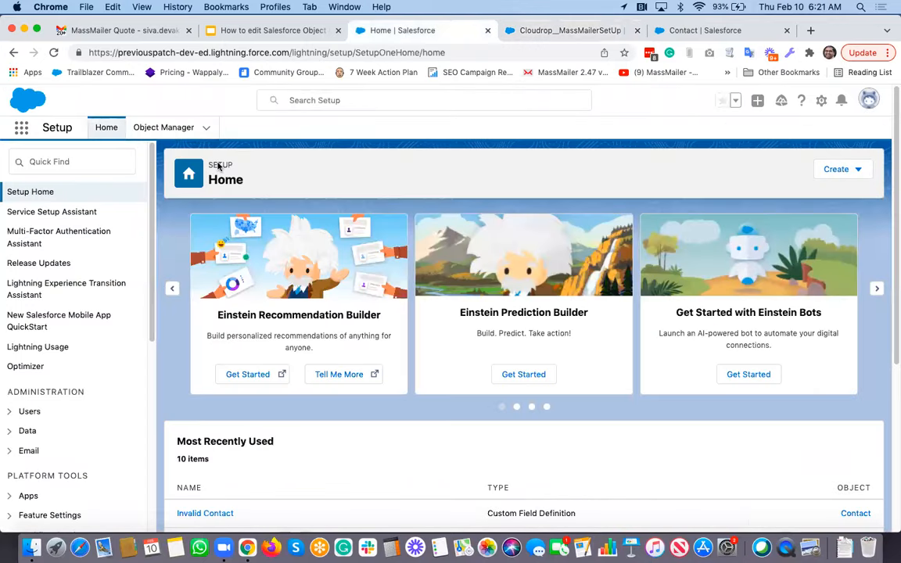
pyautogui.click(165, 130)
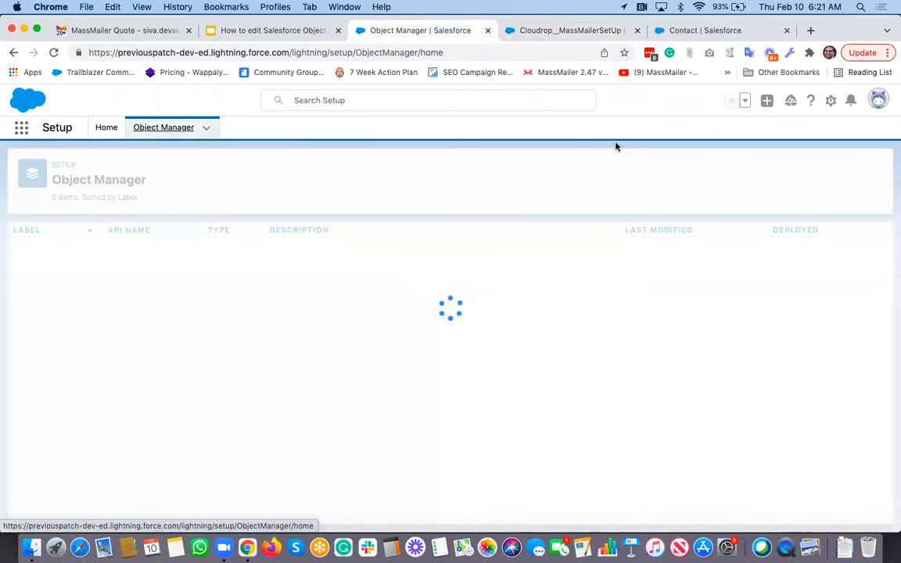
pyautogui.click(640, 169)
pyautogui.write('appl')
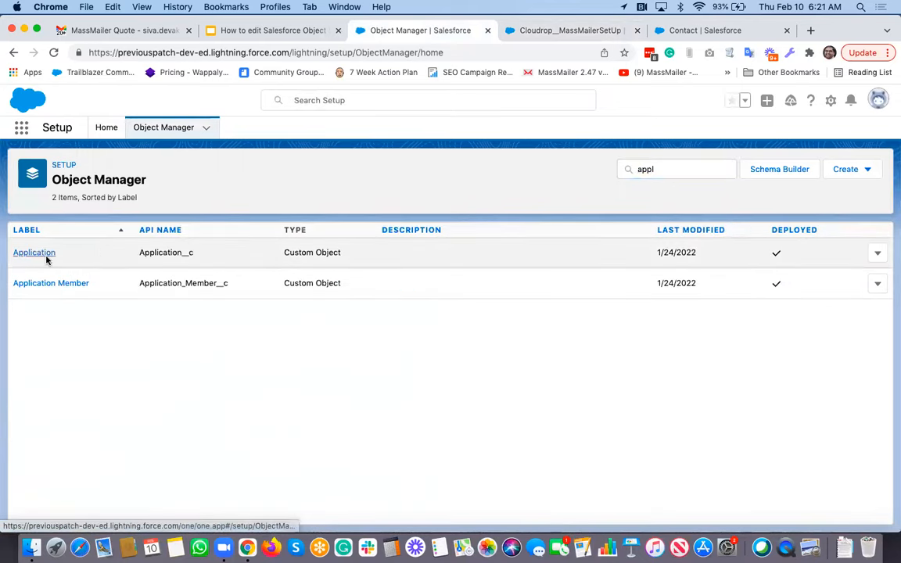
pyautogui.click(45, 256)
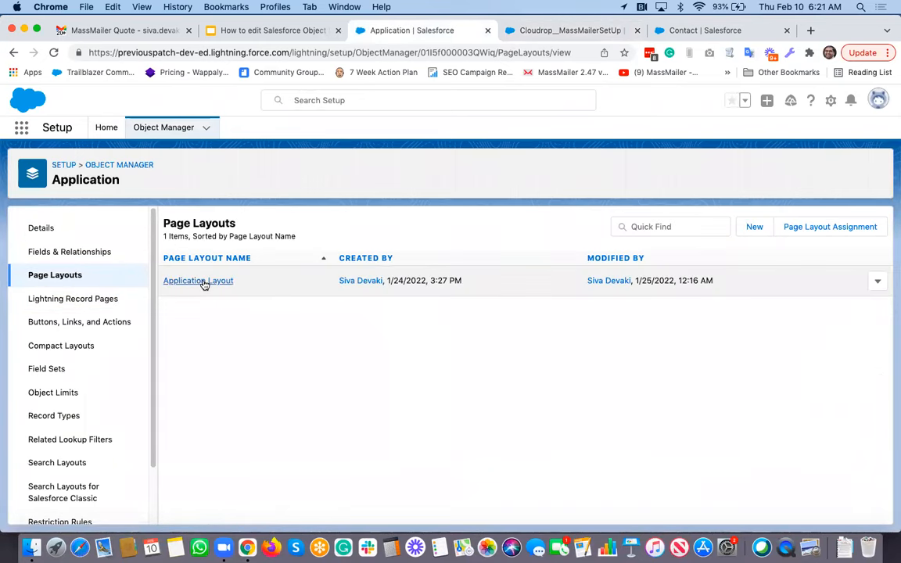
# - Open the Application Layout for editing and review its MassMailer custom buttons and related lists
pyautogui.click(204, 282)
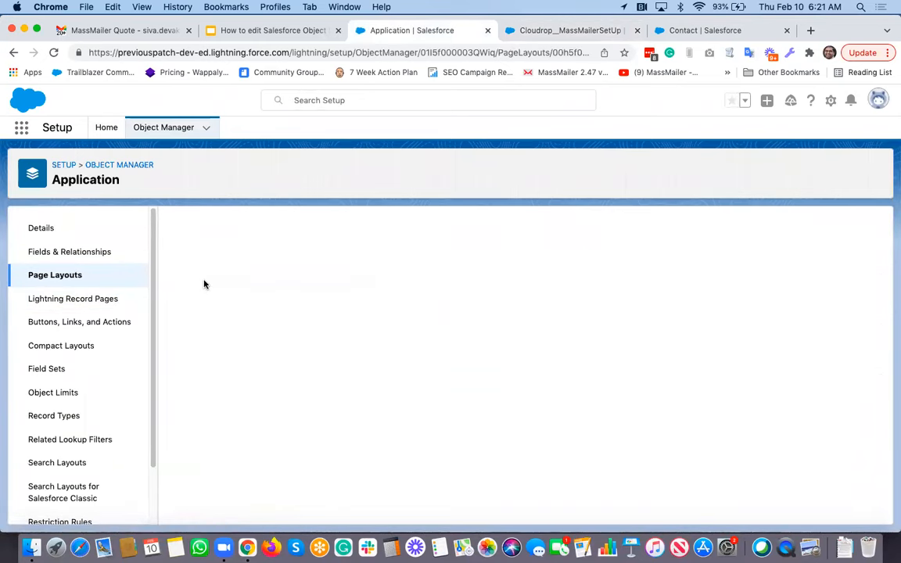
pyautogui.click(187, 267)
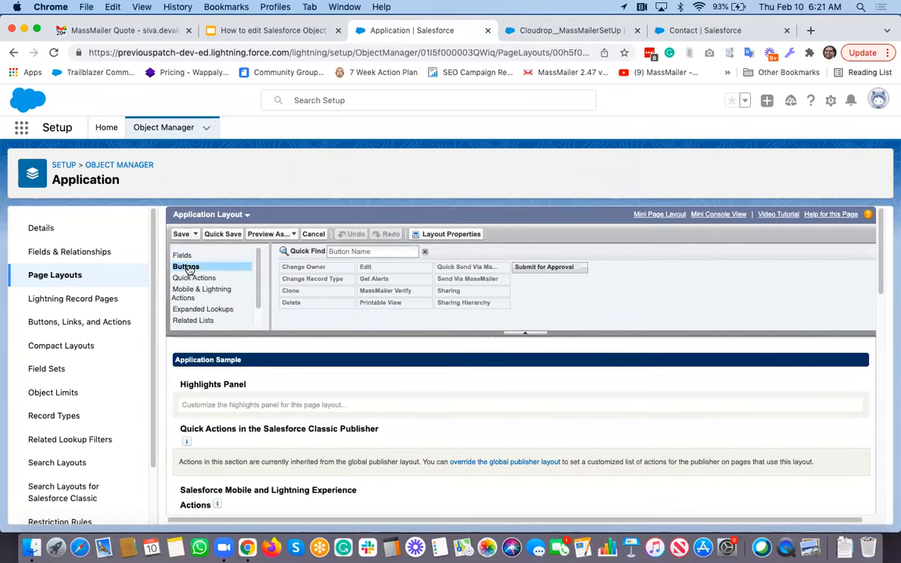
pyautogui.scroll(-5, 479, 342)
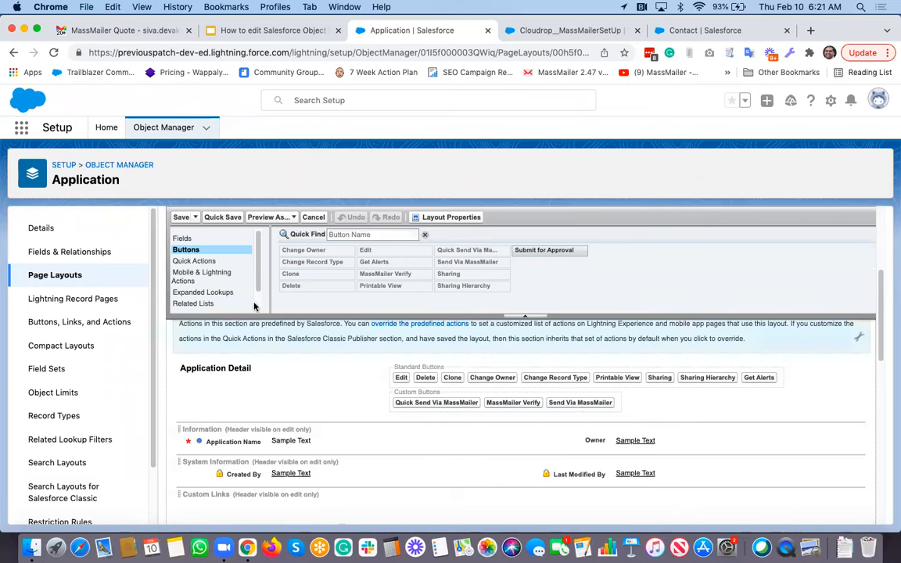
pyautogui.scroll(1, 243, 313)
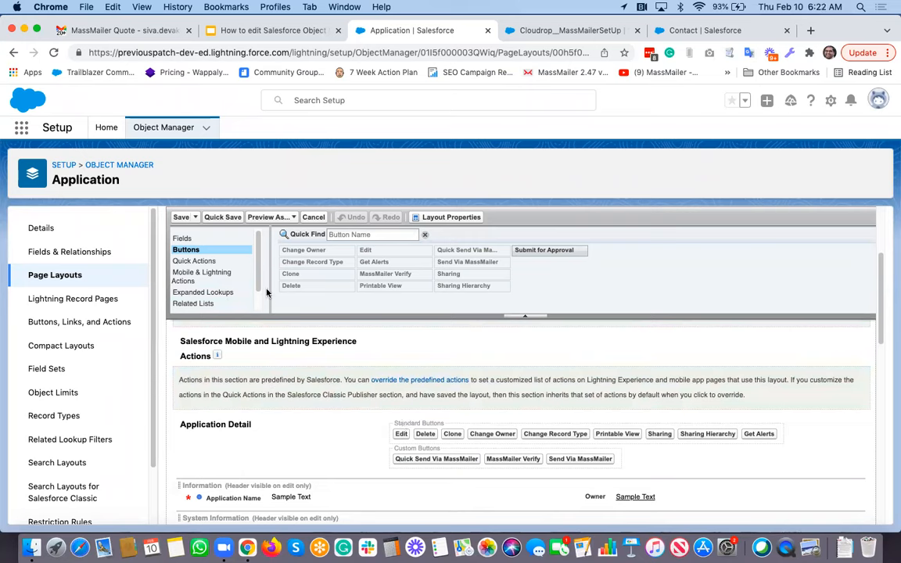
pyautogui.scroll(-1, 223, 276)
pyautogui.click(205, 284)
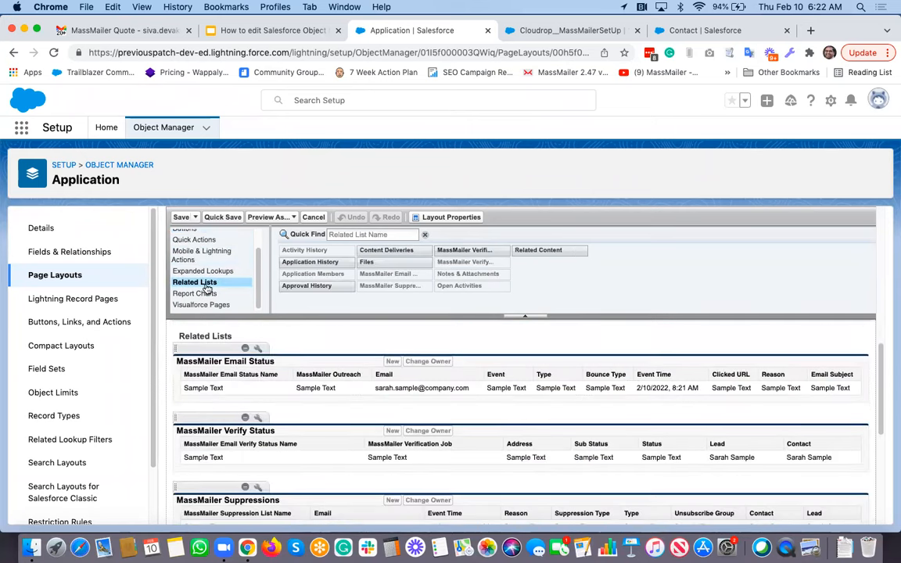
# - Look through the Application Layout's related lists from MassMailer Email Status down to Open Activities
pyautogui.scroll(-2, 258, 378)
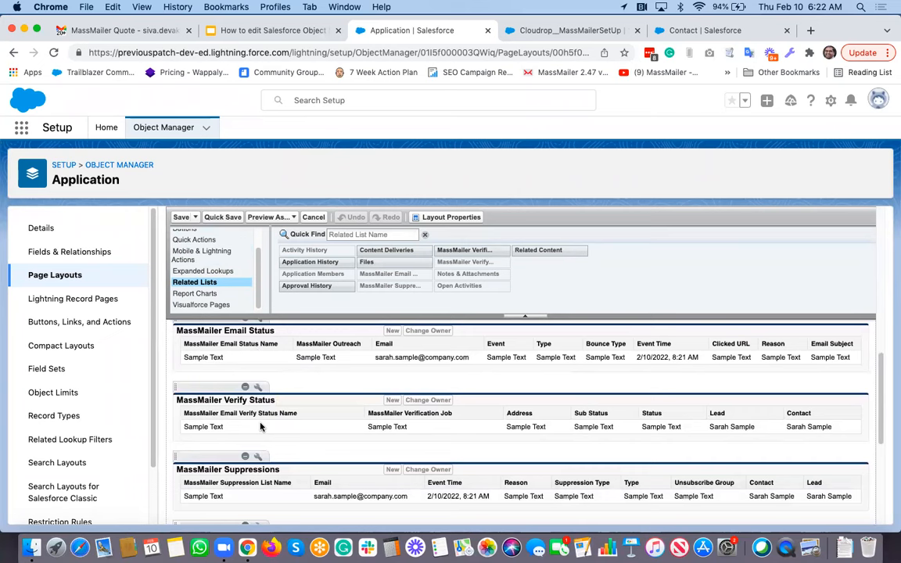
pyautogui.scroll(-2, 261, 427)
pyautogui.scroll(-3, 272, 466)
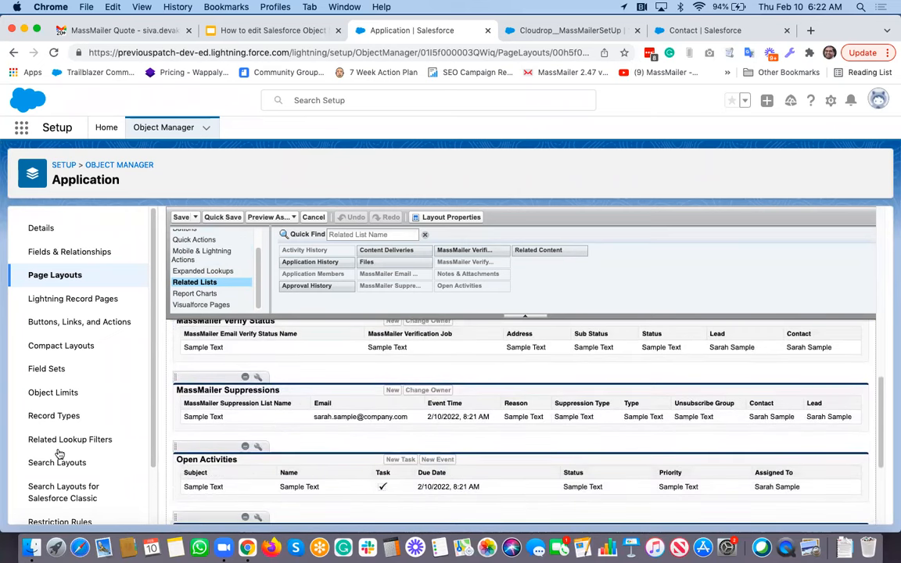
# - Open the Application object's search layout for editing and review its selected MassMailer custom buttons
pyautogui.click(59, 463)
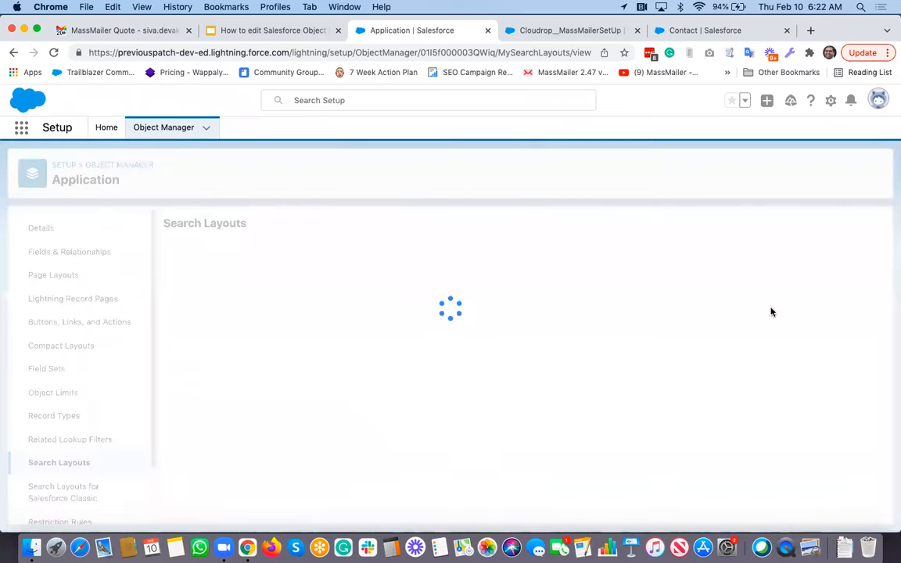
pyautogui.click(870, 283)
pyautogui.click(833, 314)
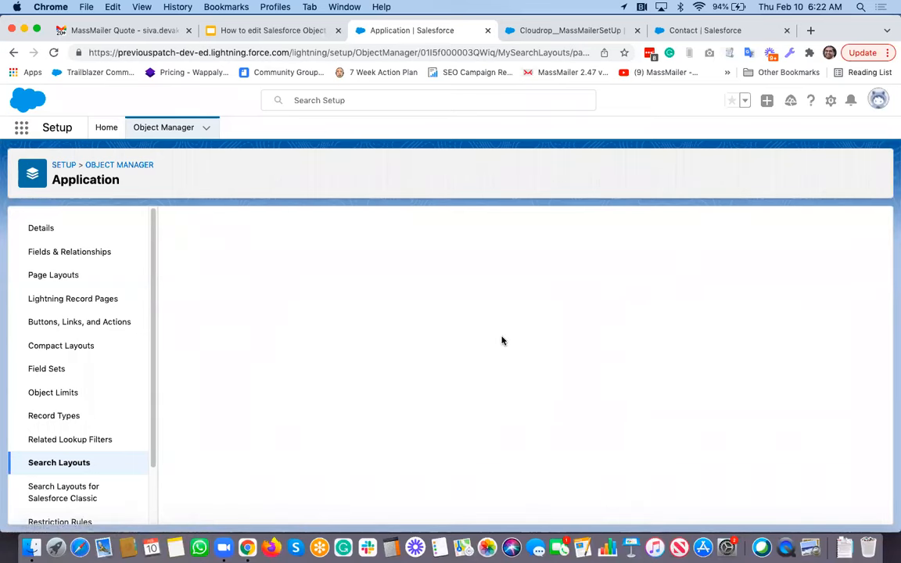
pyautogui.scroll(-3, 501, 340)
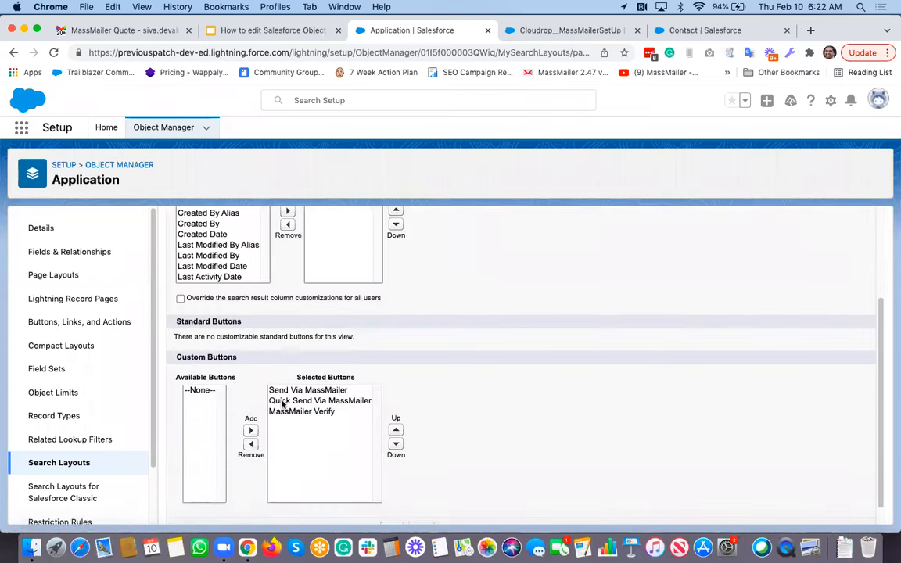
# - Open the List View layout in Application's Search Layouts for Salesforce Classic for editing and review its standard and custom buttons
pyautogui.click(61, 493)
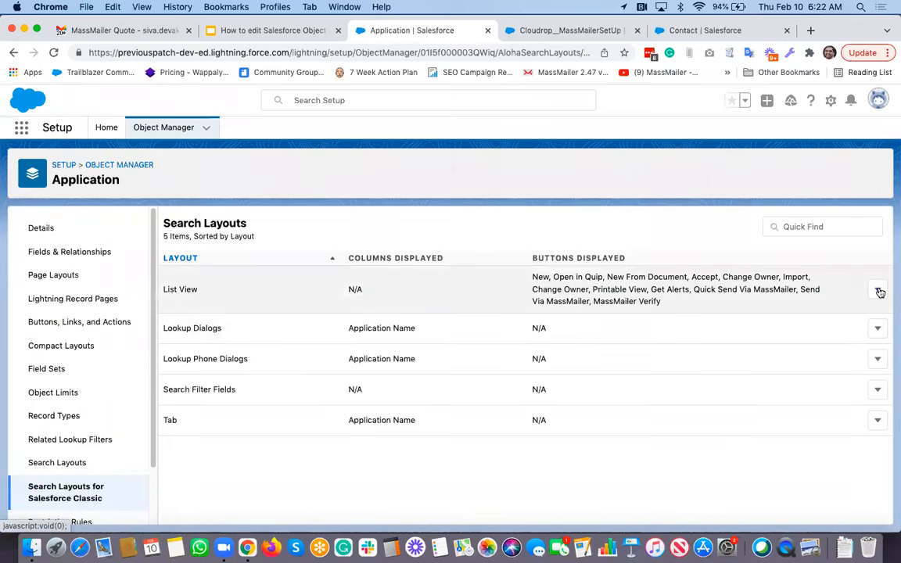
pyautogui.click(879, 291)
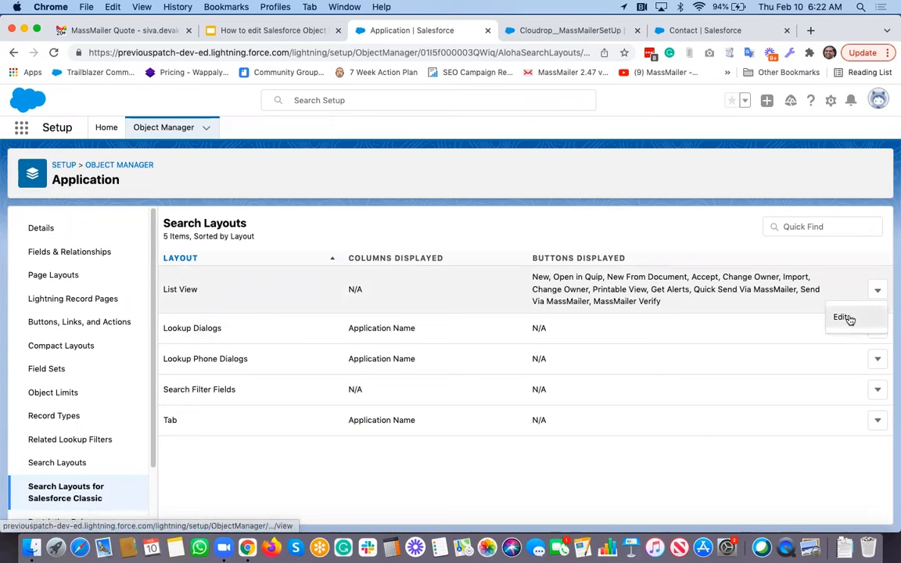
pyautogui.click(836, 316)
pyautogui.scroll(-5, 438, 407)
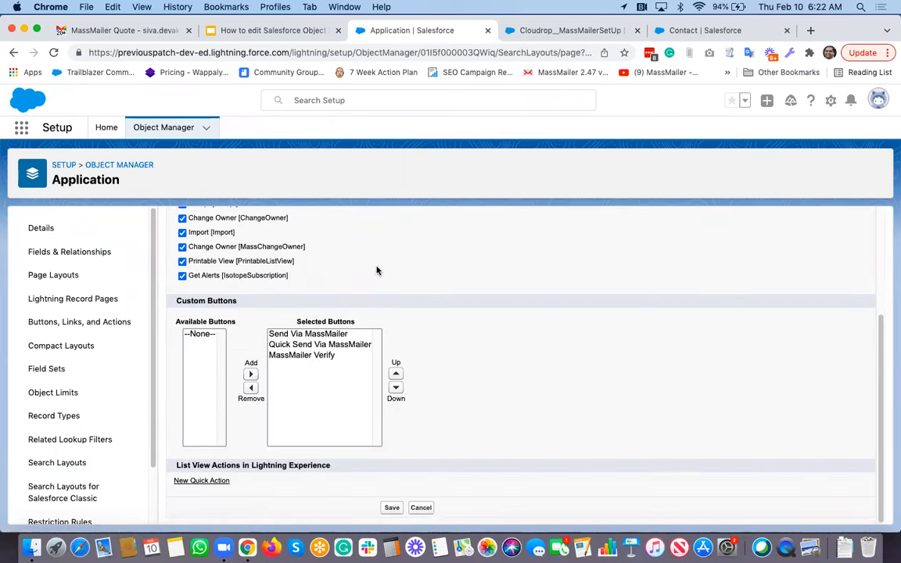
pyautogui.scroll(2, 377, 270)
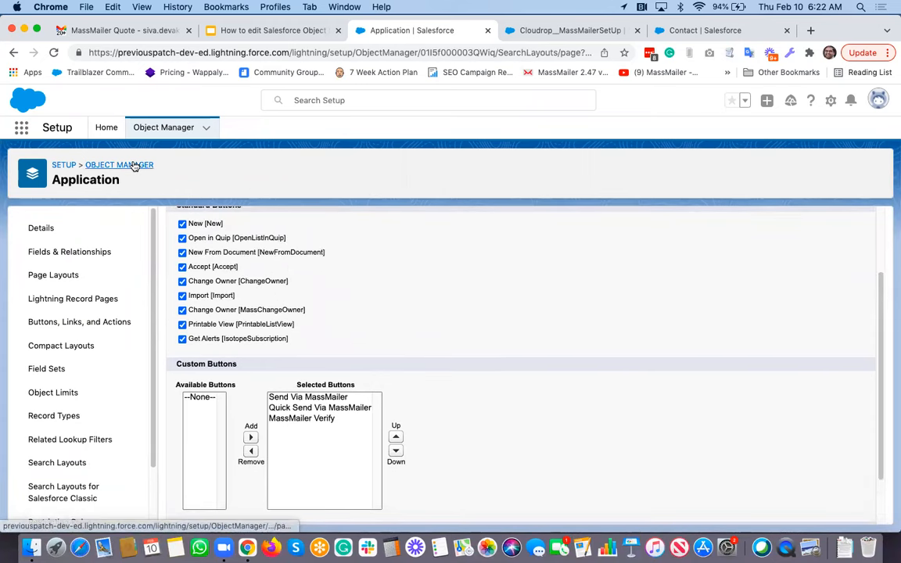
# - Find the Campaign object in Object Manager with "camp" and open its Campaign Layout for editing
pyautogui.click(134, 166)
pyautogui.click(664, 173)
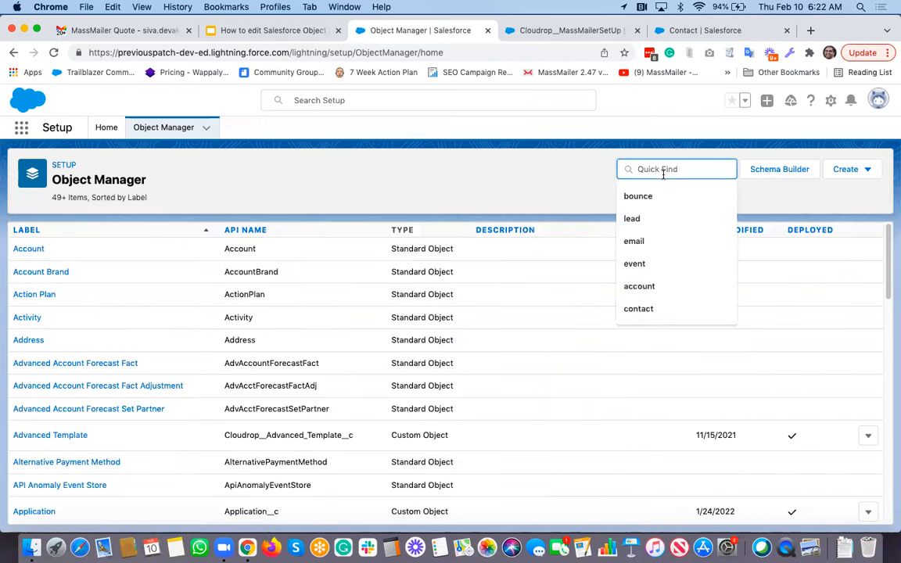
pyautogui.write('camp')
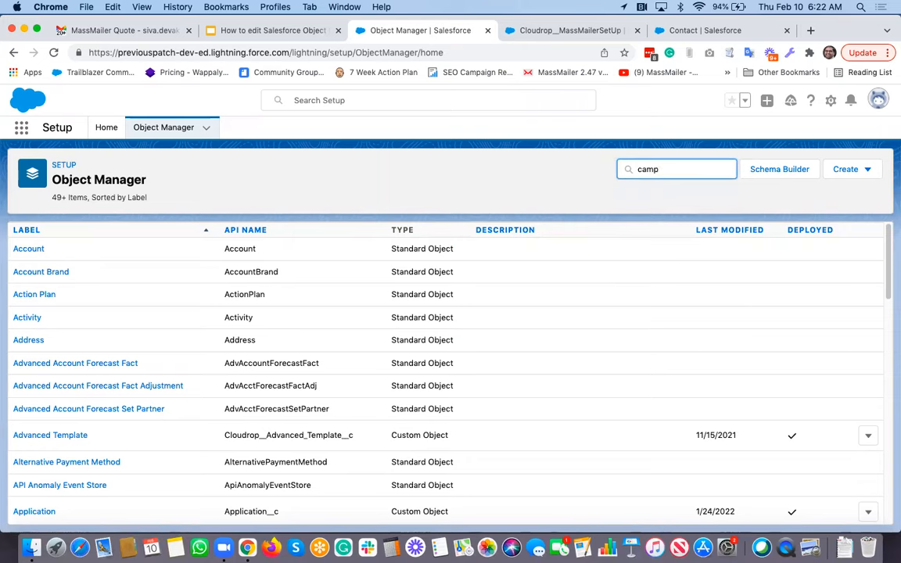
pyautogui.click(32, 250)
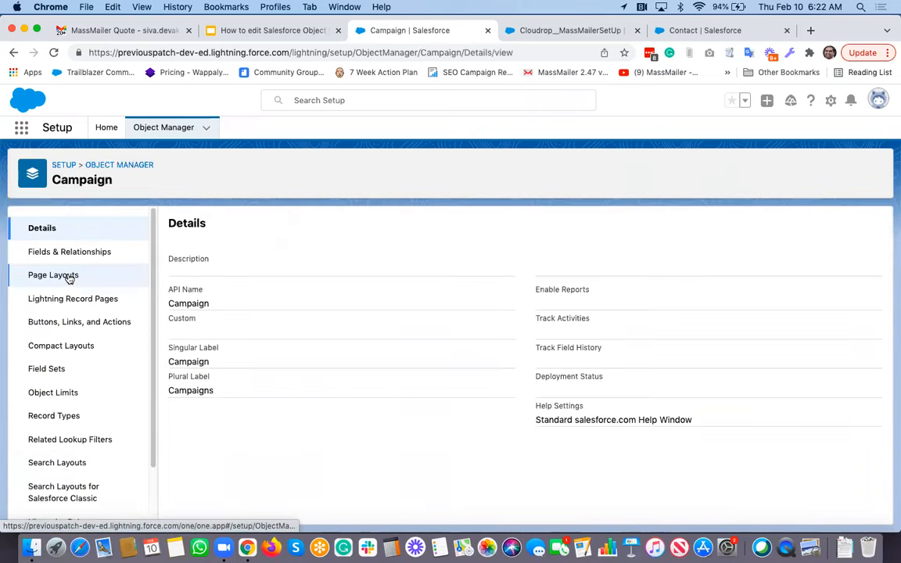
pyautogui.click(68, 277)
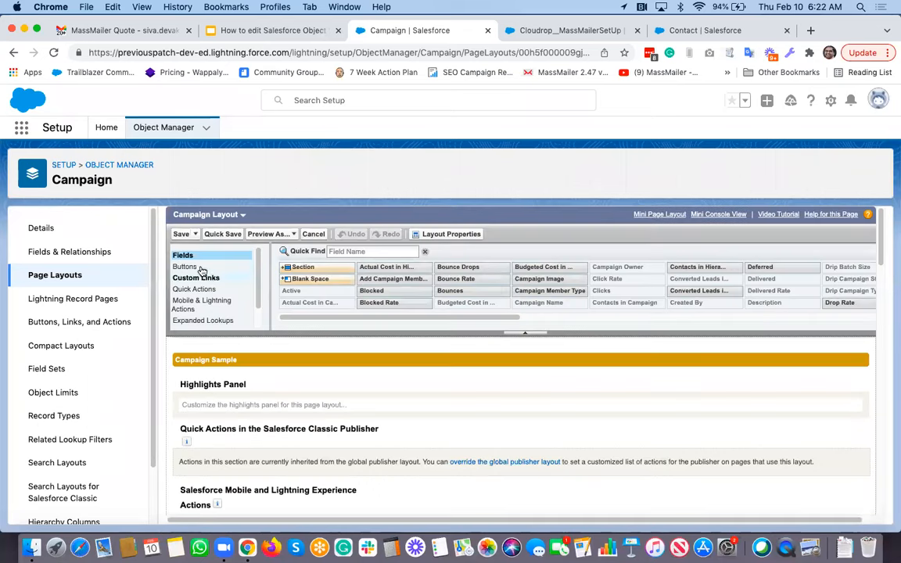
# - Add the Add Campaign Members, MassMailer Clone, MassMailer Verify and Preview Template buttons to the Campaign Detail custom buttons
pyautogui.click(188, 266)
pyautogui.scroll(-5, 438, 388)
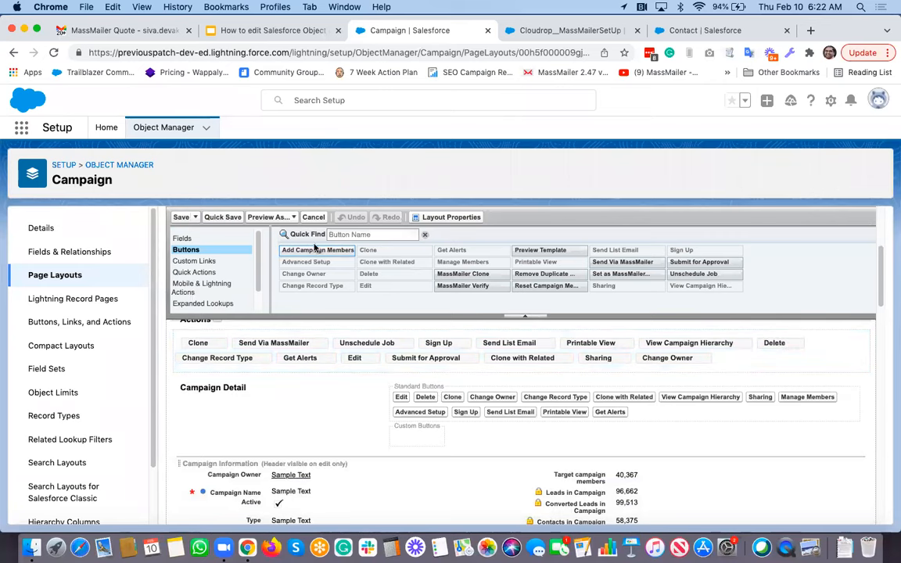
pyautogui.moveTo(326, 250); pyautogui.dragTo(416, 481)
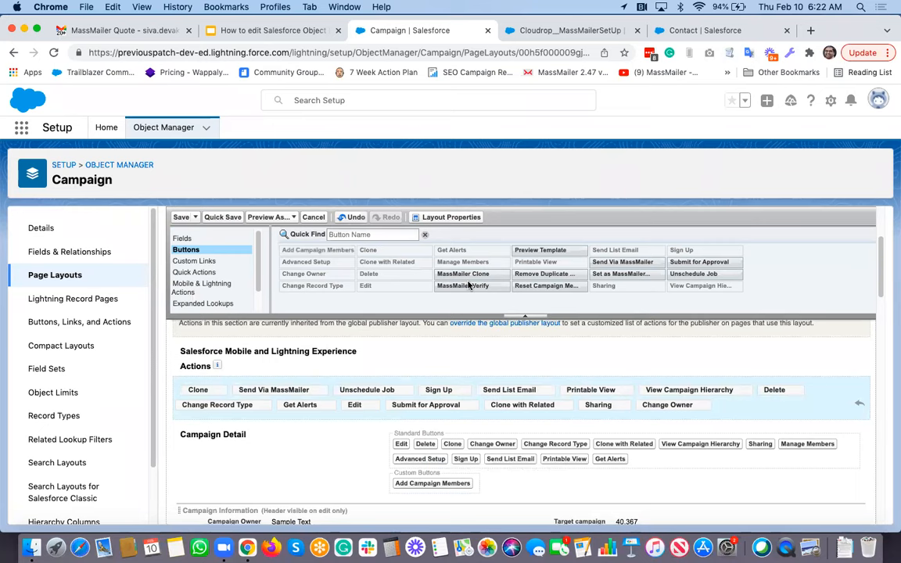
pyautogui.moveTo(461, 272)
pyautogui.mouseDown()
pyautogui.moveTo(514, 505)
pyautogui.moveTo(494, 493)
pyautogui.mouseUp()
pyautogui.moveTo(489, 286)
pyautogui.mouseDown()
pyautogui.moveTo(597, 496)
pyautogui.moveTo(529, 486)
pyautogui.mouseUp()
pyautogui.moveTo(558, 249); pyautogui.dragTo(548, 469)
# - Add Remove Duplicate Campaign Members, Reset Campaign Member Status, Send Via MassMailer, Set as MassMailer Campaign and Unschedule Job to the Campaign Detail custom buttons
pyautogui.moveTo(564, 273); pyautogui.dragTo(732, 485)
pyautogui.moveTo(556, 286); pyautogui.dragTo(763, 489)
pyautogui.moveTo(632, 263); pyautogui.dragTo(521, 499)
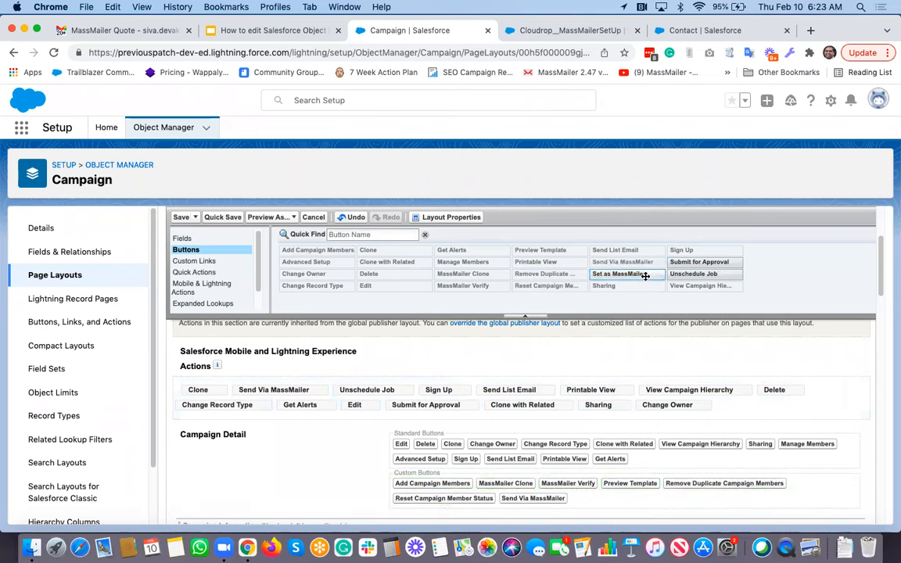
pyautogui.moveTo(612, 460); pyautogui.dragTo(595, 499)
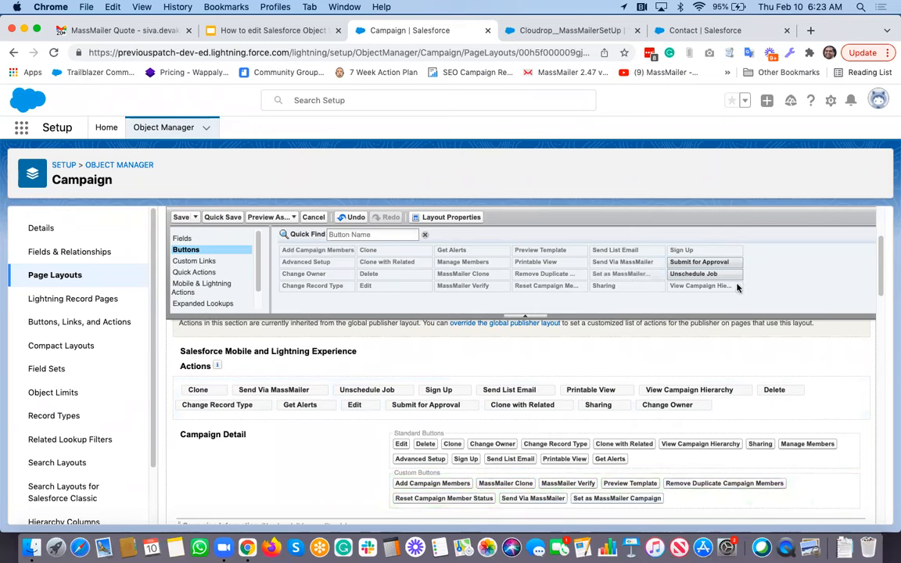
pyautogui.moveTo(720, 275); pyautogui.dragTo(695, 494)
# - Add the Add Campaign Members, MassMailer Clone and MassMailer Verify actions to Salesforce Mobile and Lightning Experience Actions
pyautogui.click(209, 286)
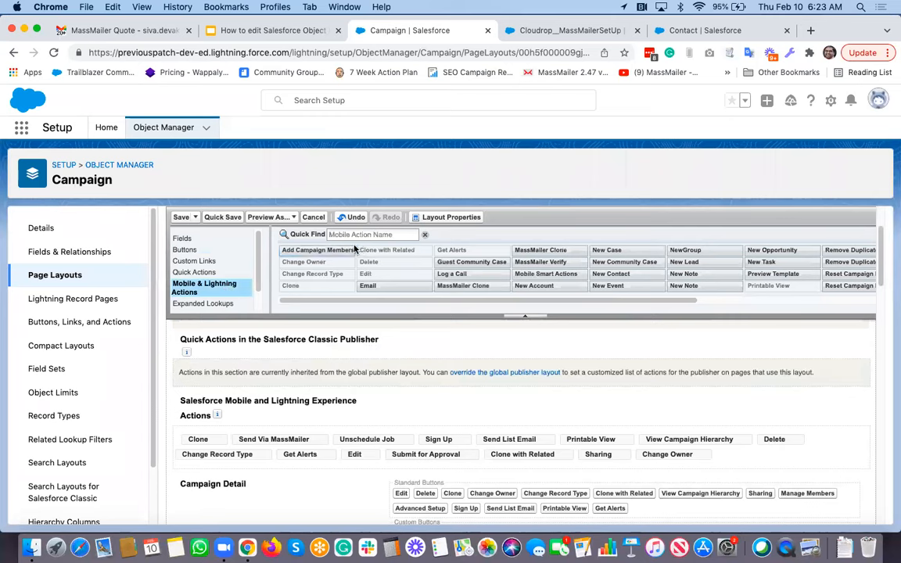
pyautogui.moveTo(329, 251); pyautogui.dragTo(686, 463)
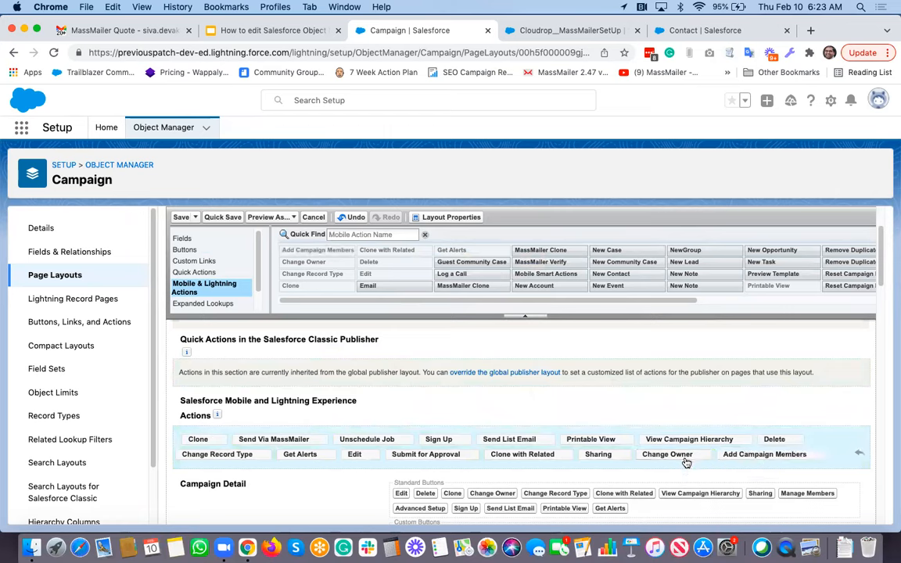
pyautogui.moveTo(559, 250)
pyautogui.mouseDown()
pyautogui.moveTo(527, 497)
pyautogui.moveTo(831, 461)
pyautogui.moveTo(799, 461)
pyautogui.mouseUp()
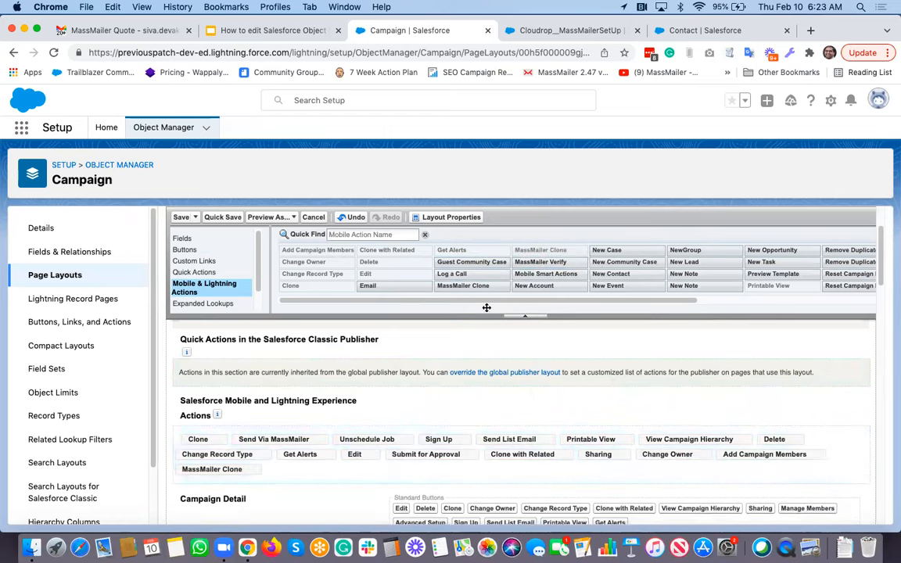
pyautogui.moveTo(557, 261)
pyautogui.mouseDown()
pyautogui.moveTo(356, 453)
pyautogui.moveTo(349, 475)
pyautogui.moveTo(358, 502)
pyautogui.mouseUp()
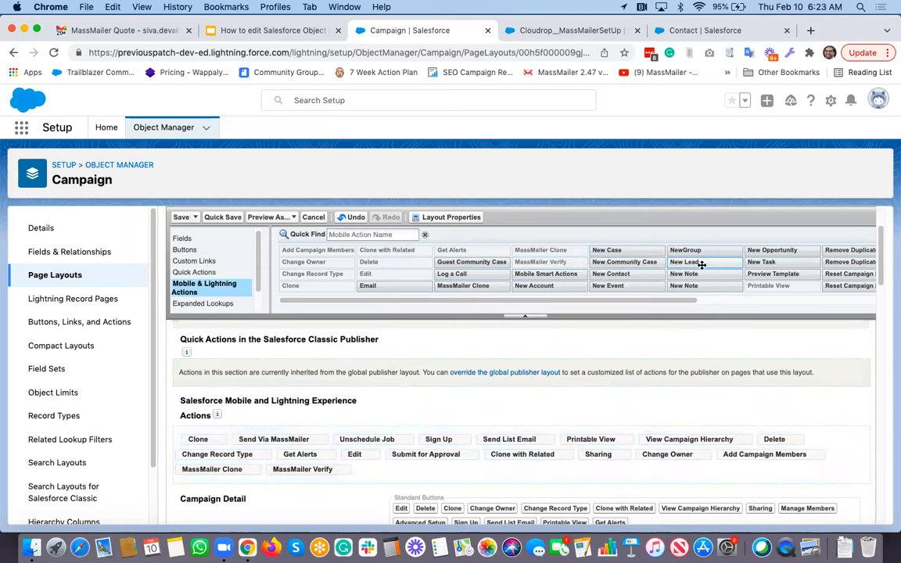
# - Add Remove Duplicate Campaign Members, Reset Campaign Member Status and Set as MassMailer Campaign to the mobile and Lightning actions
pyautogui.hscroll(3, 702, 265)
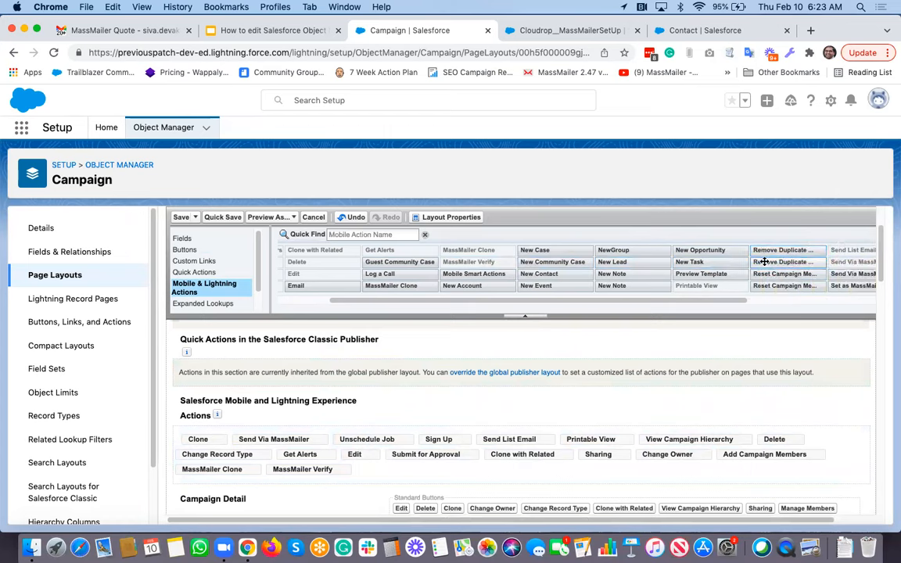
pyautogui.moveTo(765, 250); pyautogui.dragTo(410, 471)
pyautogui.moveTo(763, 286); pyautogui.dragTo(556, 473)
pyautogui.hscroll(3, 814, 277)
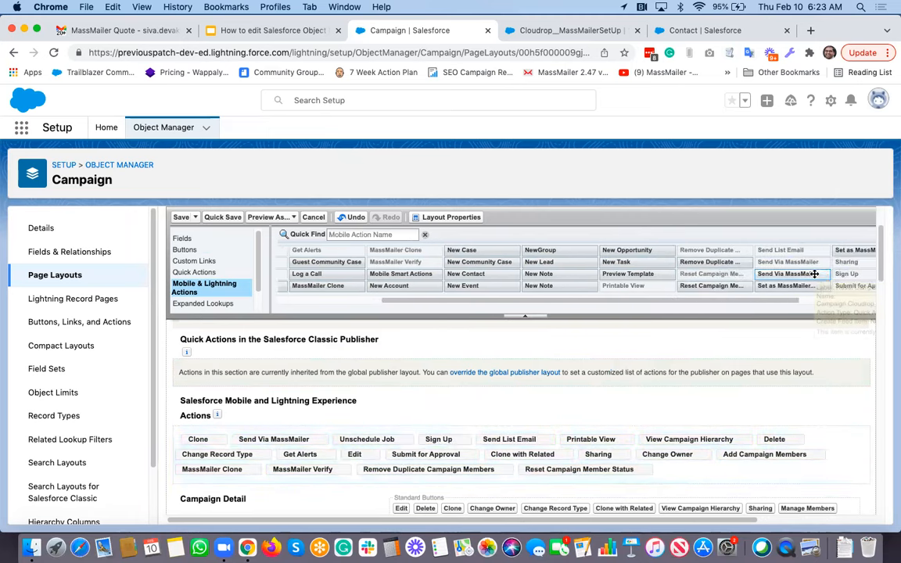
pyautogui.moveTo(761, 273); pyautogui.dragTo(674, 468)
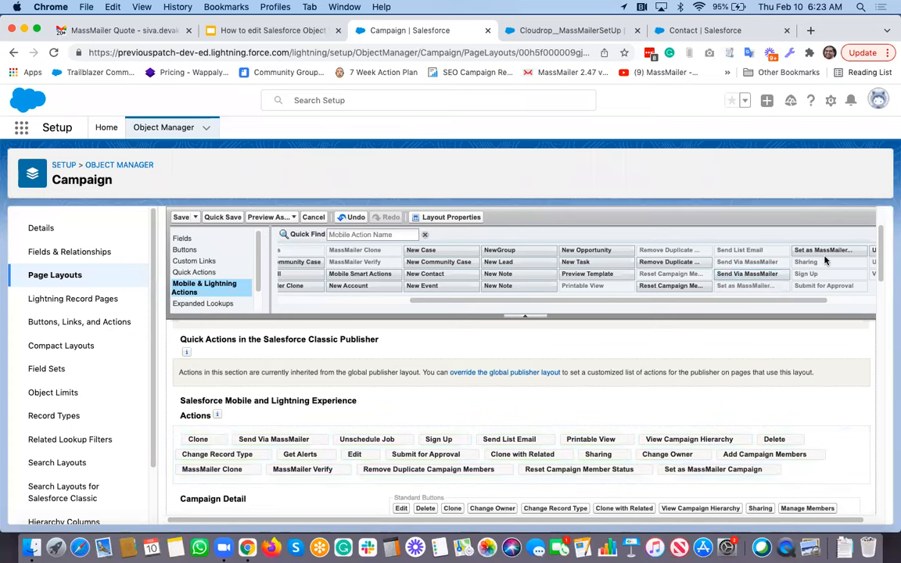
pyautogui.hscroll(2, 767, 258)
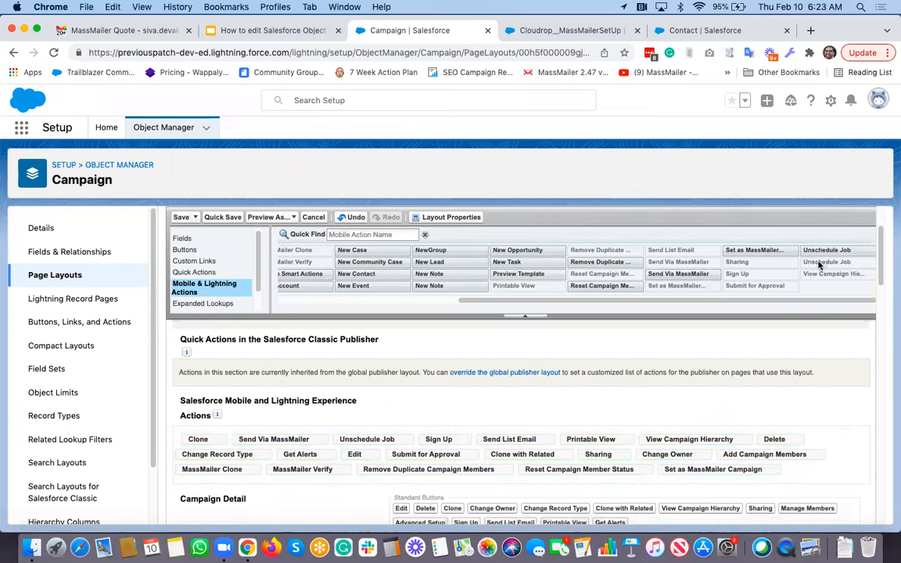
# - Add the Campaign Member Statuses related list above Campaign Hierarchy in the layout's Related Lists section
pyautogui.scroll(-1, 215, 290)
pyautogui.click(197, 293)
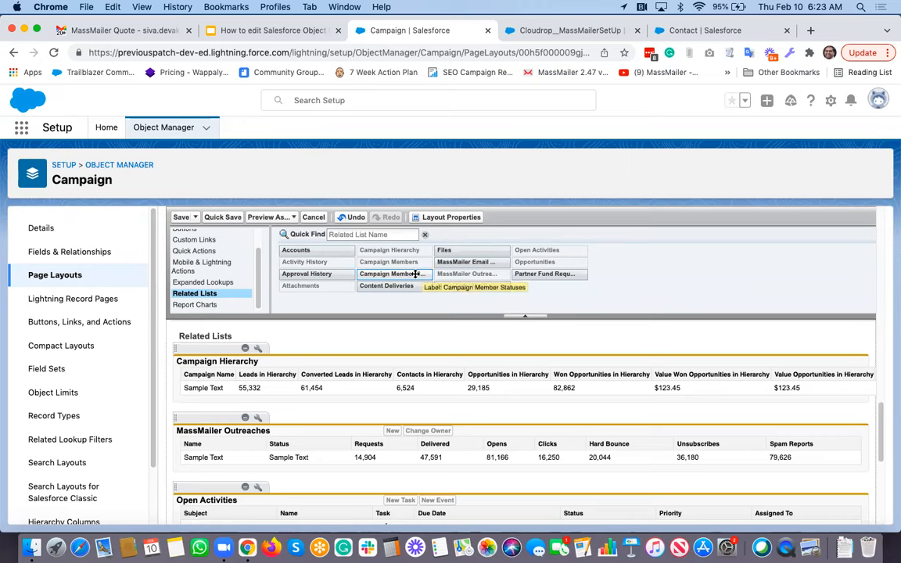
pyautogui.moveTo(400, 277); pyautogui.dragTo(276, 364)
pyautogui.moveTo(268, 360); pyautogui.dragTo(255, 362)
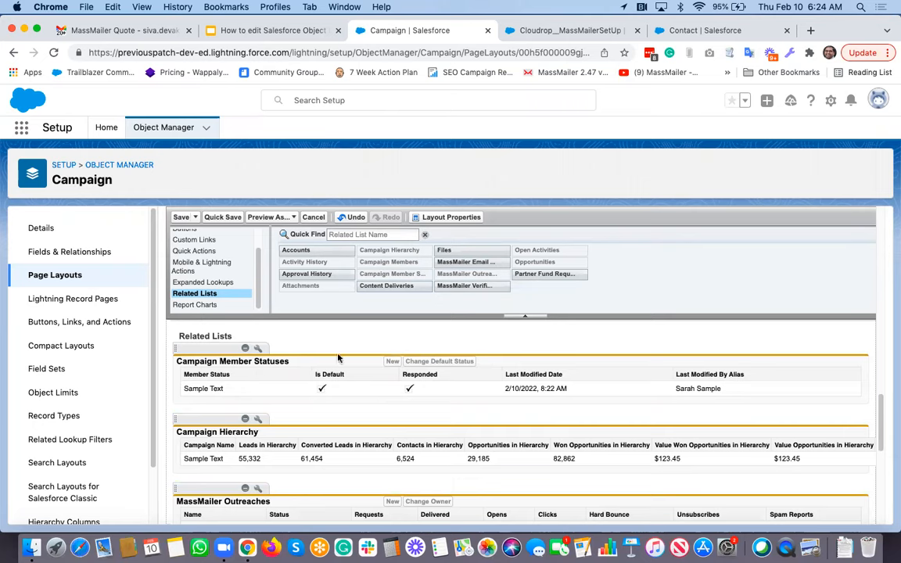
# - Add the MassMailer Email Status and MassMailer Verification Jobs related lists directly below Campaign Member Statuses
pyautogui.click(493, 286)
pyautogui.click(493, 262)
pyautogui.moveTo(348, 429); pyautogui.dragTo(347, 428)
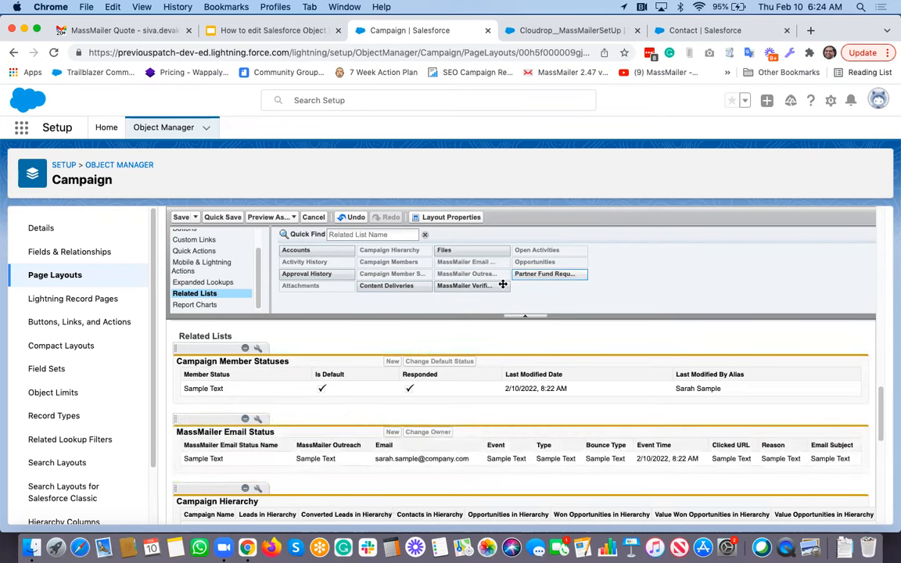
pyautogui.moveTo(496, 286); pyautogui.dragTo(341, 421)
# - Move the MassMailer Outreaches related list above Campaign Hierarchy, directly below MassMailer Email Status
pyautogui.scroll(-2, 307, 423)
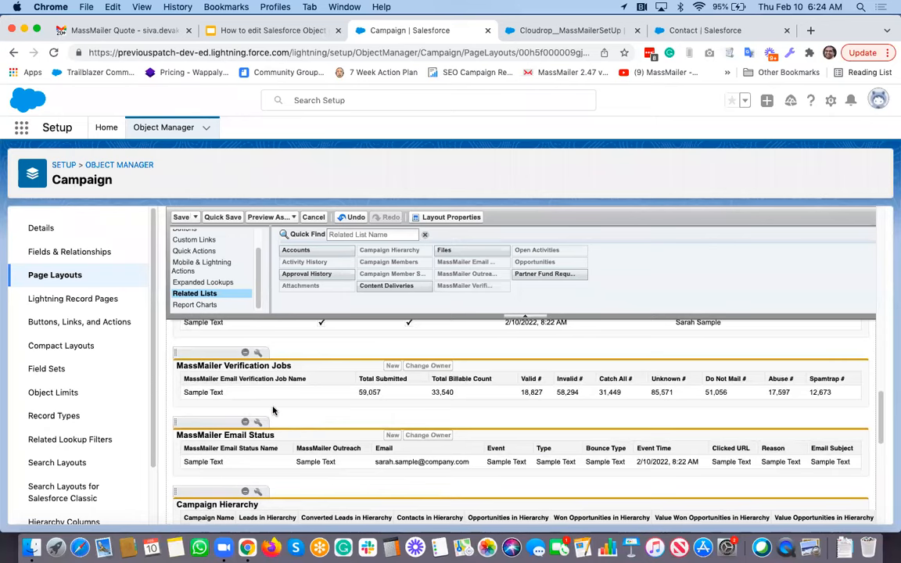
pyautogui.scroll(-3, 273, 411)
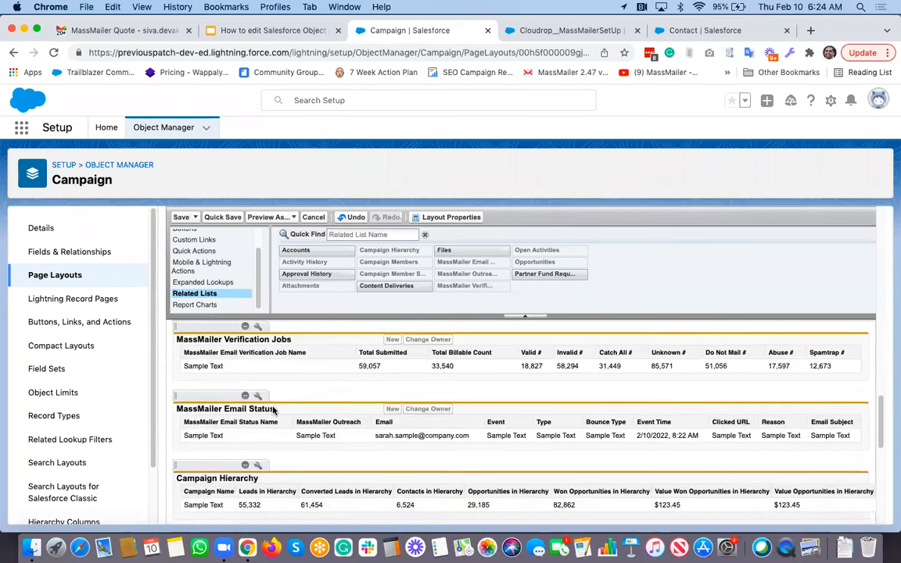
pyautogui.moveTo(209, 456); pyautogui.dragTo(235, 369)
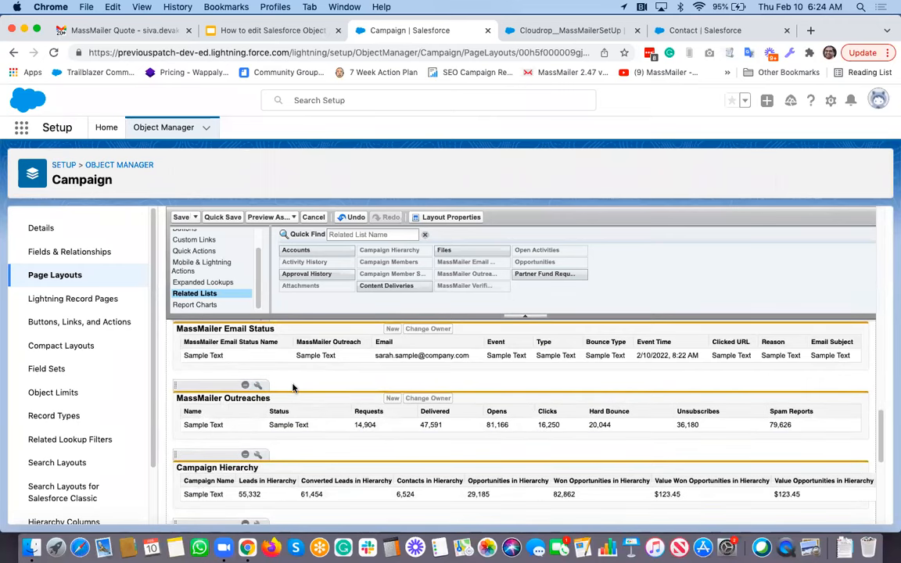
pyautogui.scroll(-2, 235, 337)
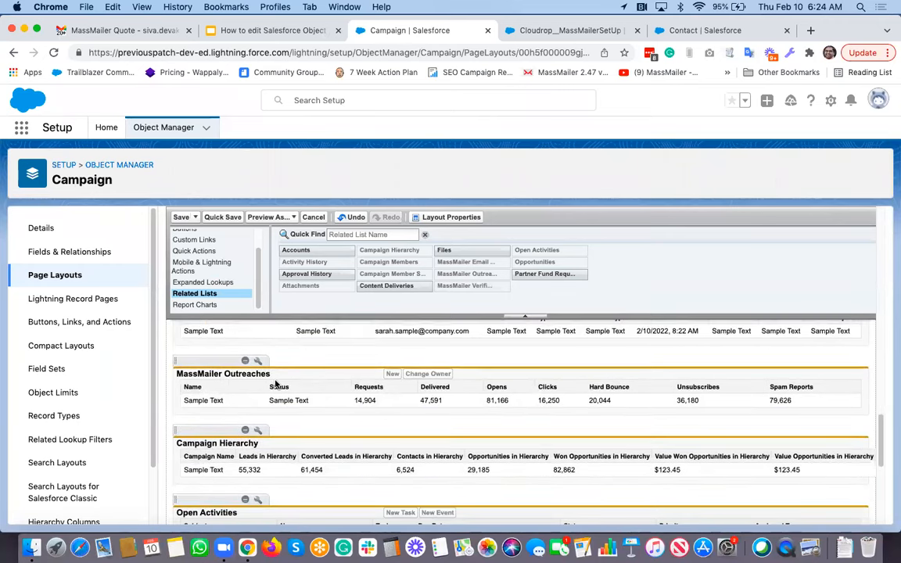
# - Save the Campaign Layout and let the changes overwrite users' personal related list customizations
pyautogui.scroll(4, 247, 344)
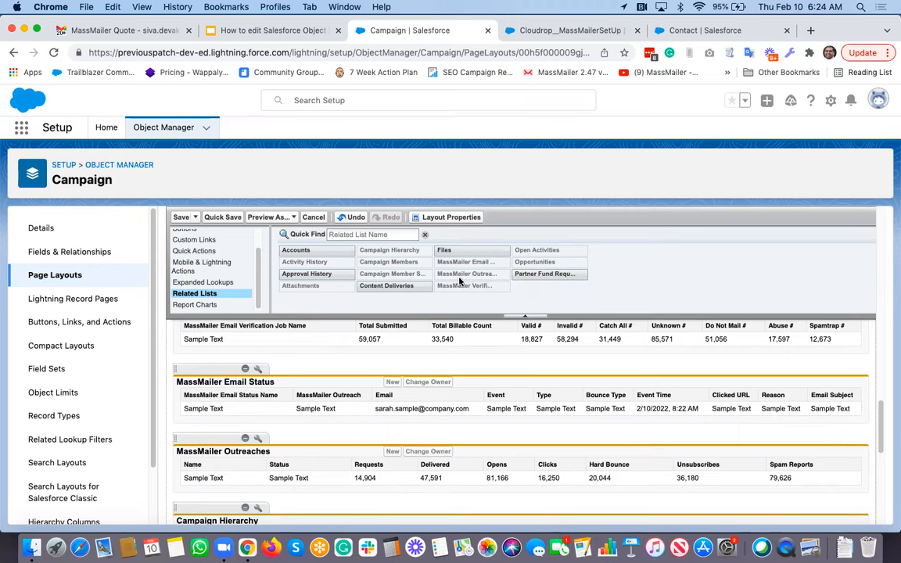
pyautogui.click(180, 217)
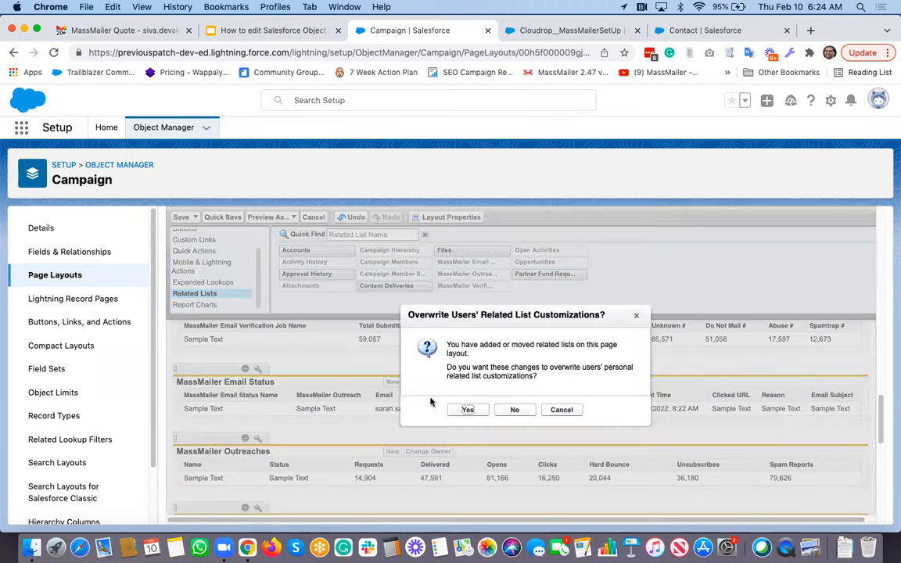
pyautogui.click(484, 411)
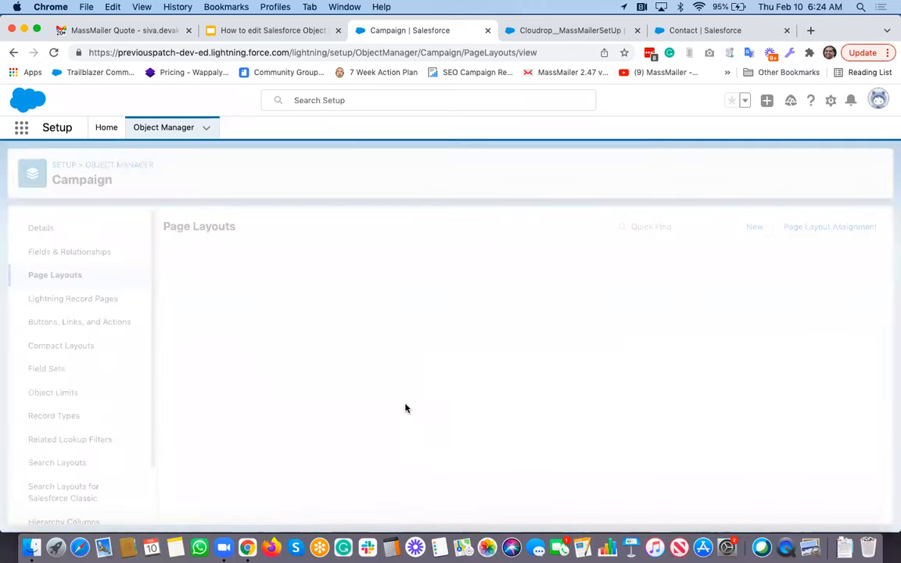
# - Review the custom buttons selected in the Campaign object's default search layout
pyautogui.click(52, 465)
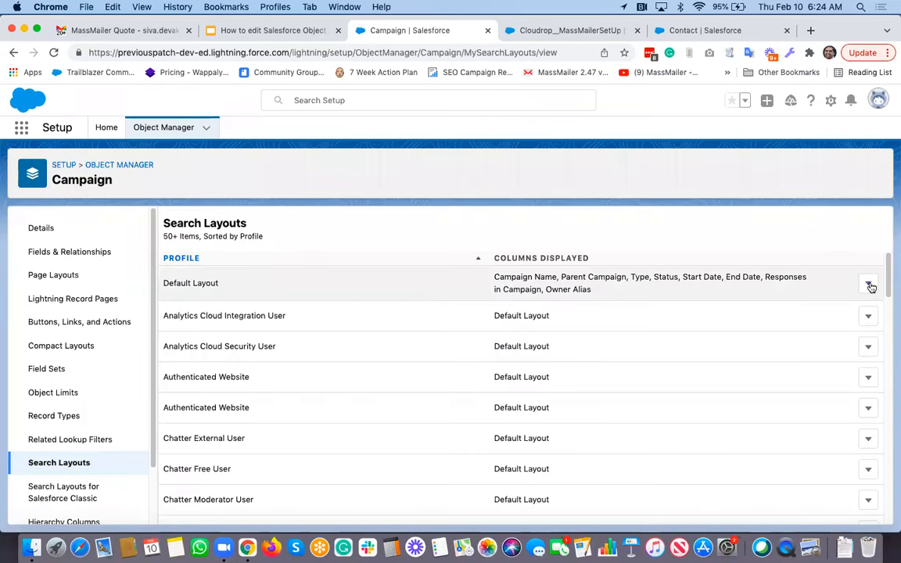
pyautogui.click(869, 285)
pyautogui.click(828, 312)
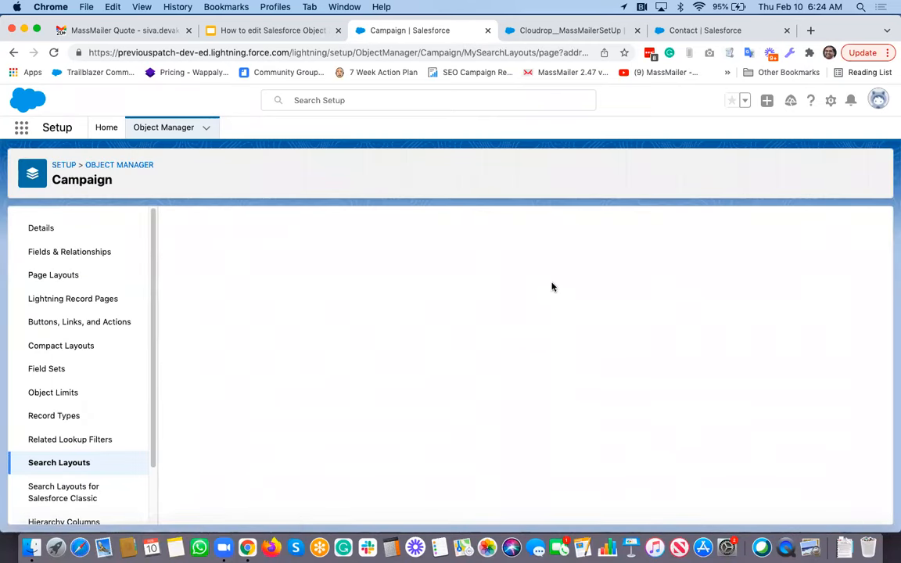
pyautogui.scroll(-4, 551, 287)
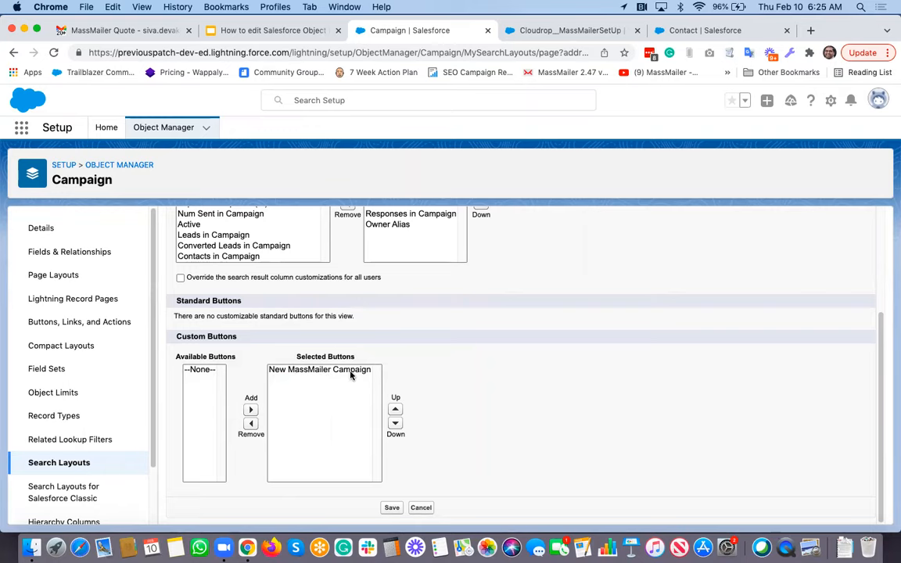
# - Review the standard and custom buttons of Campaign's List View in the Search Layouts for Salesforce Classic
pyautogui.click(83, 493)
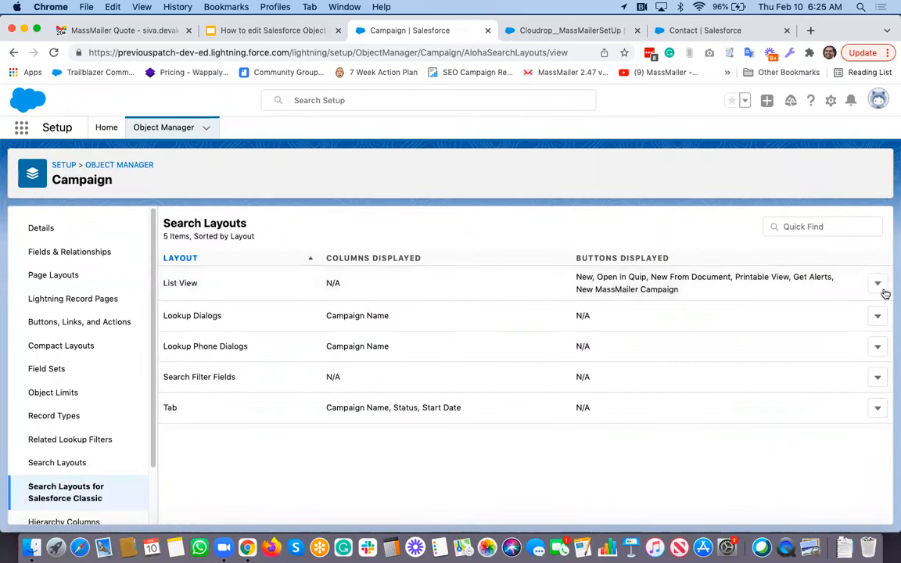
pyautogui.click(878, 286)
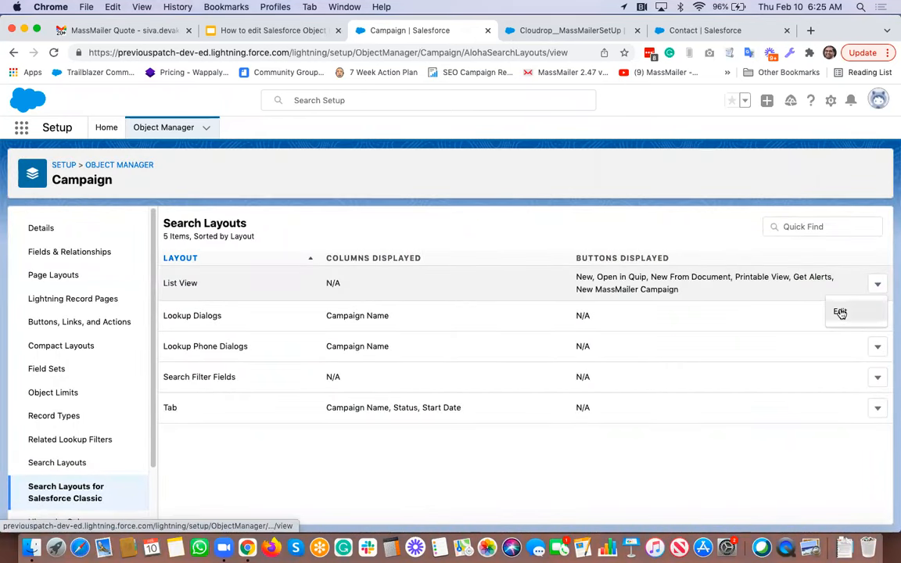
pyautogui.click(841, 312)
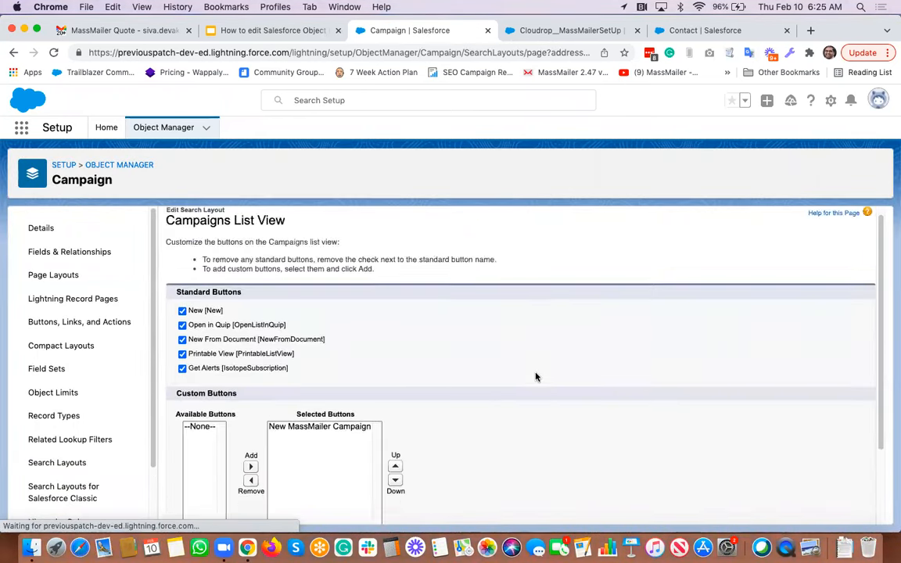
pyautogui.scroll(-3, 391, 360)
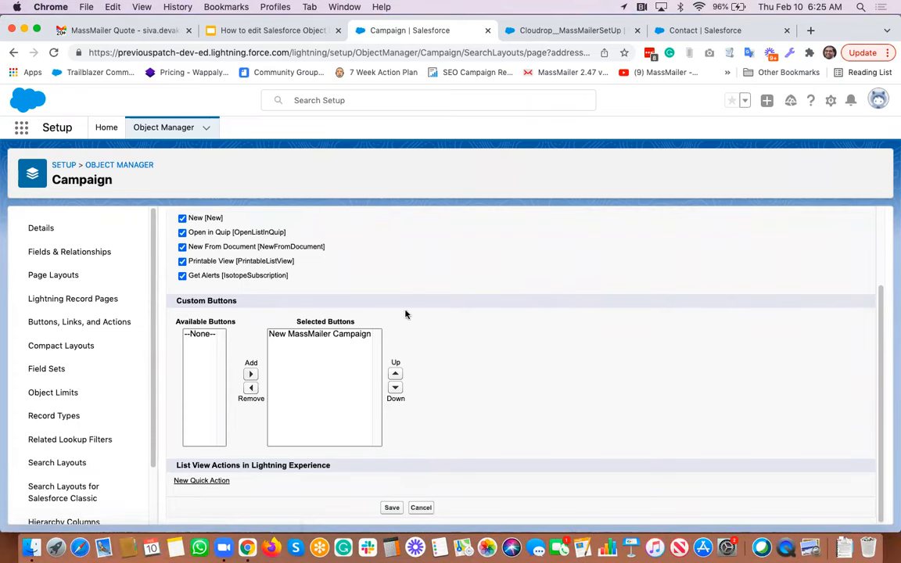
# - Find the MassMailer Outreach object in the Object Manager with "outre" and open its MassMailer Outreach Layout
pyautogui.click(129, 168)
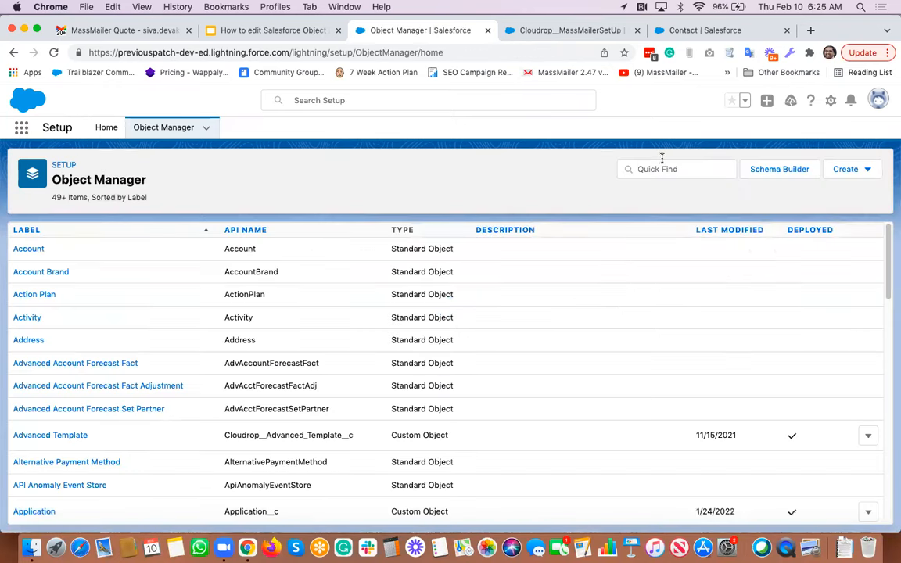
pyautogui.click(677, 169)
pyautogui.write('outre')
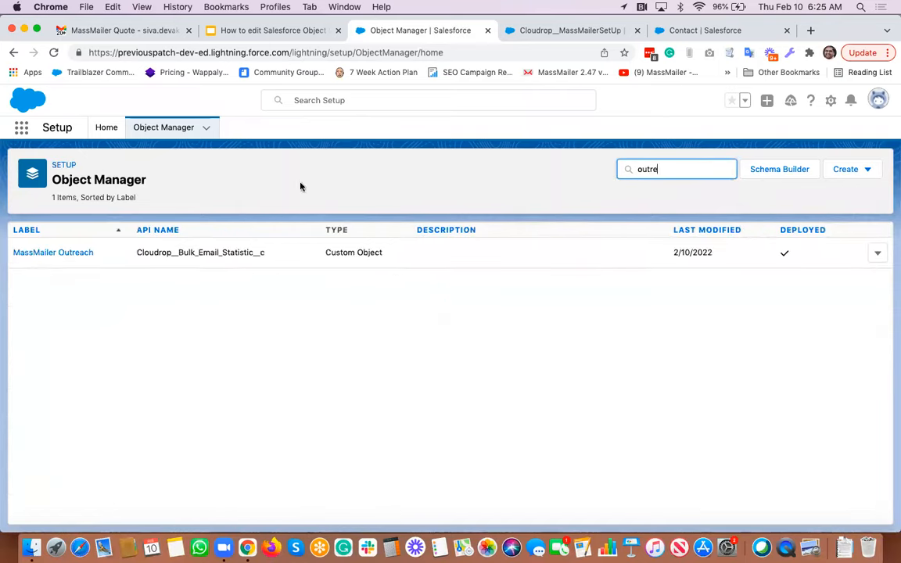
pyautogui.click(48, 258)
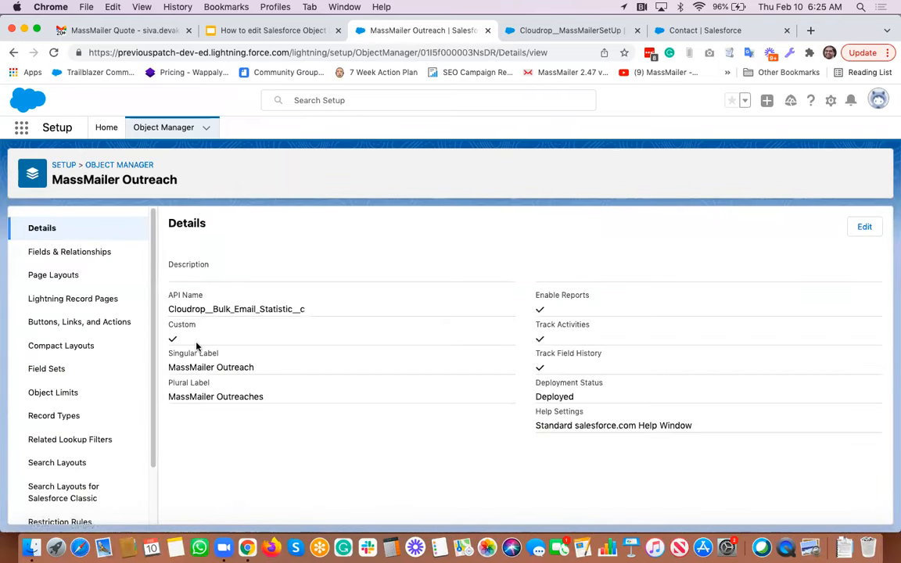
pyautogui.click(66, 277)
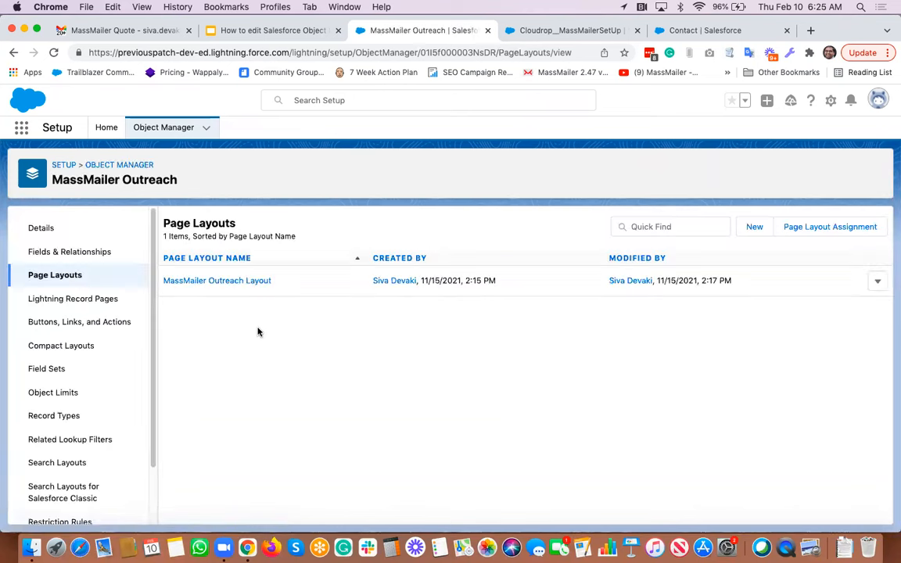
pyautogui.click(238, 283)
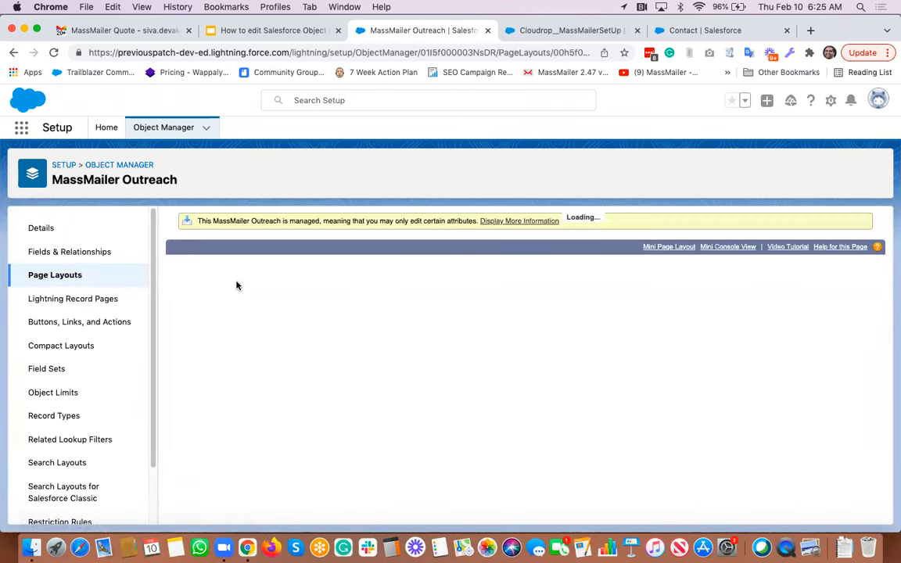
# - Examine the buttons and the mobile and Lightning actions on the MassMailer Outreach Layout
pyautogui.click(187, 300)
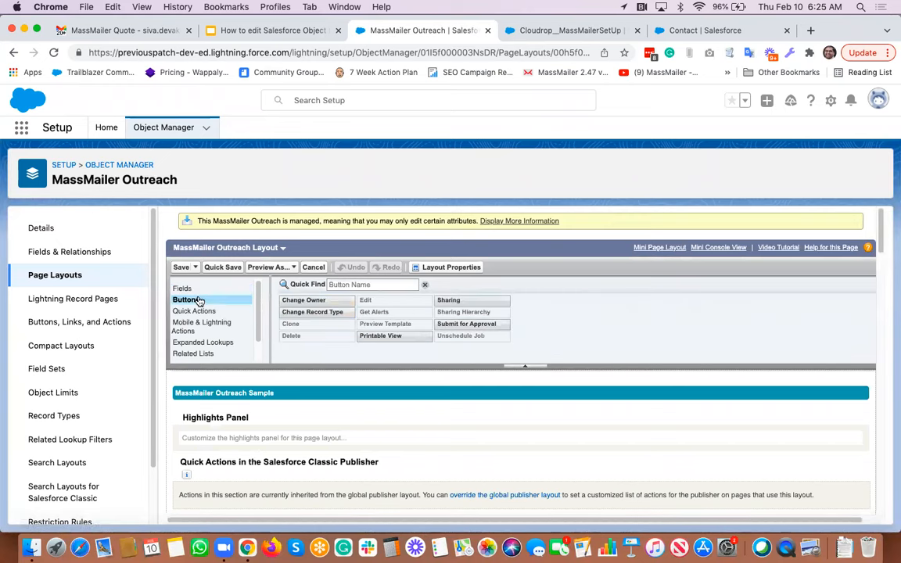
pyautogui.scroll(-3, 513, 412)
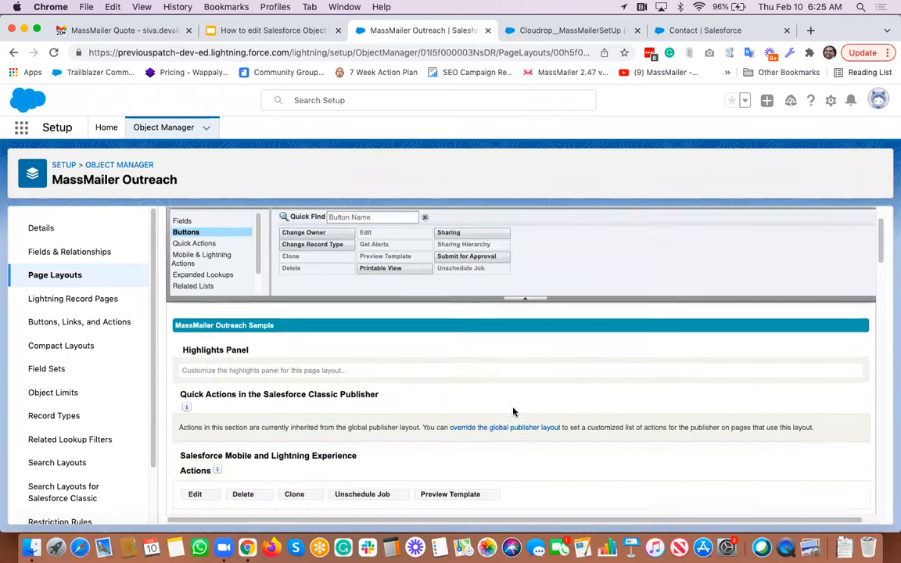
pyautogui.scroll(-1, 514, 411)
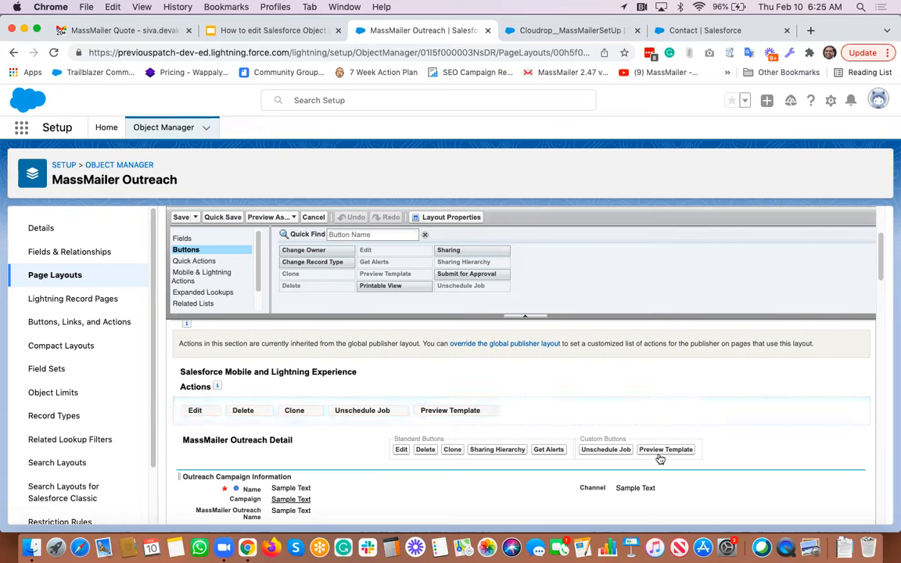
pyautogui.click(215, 274)
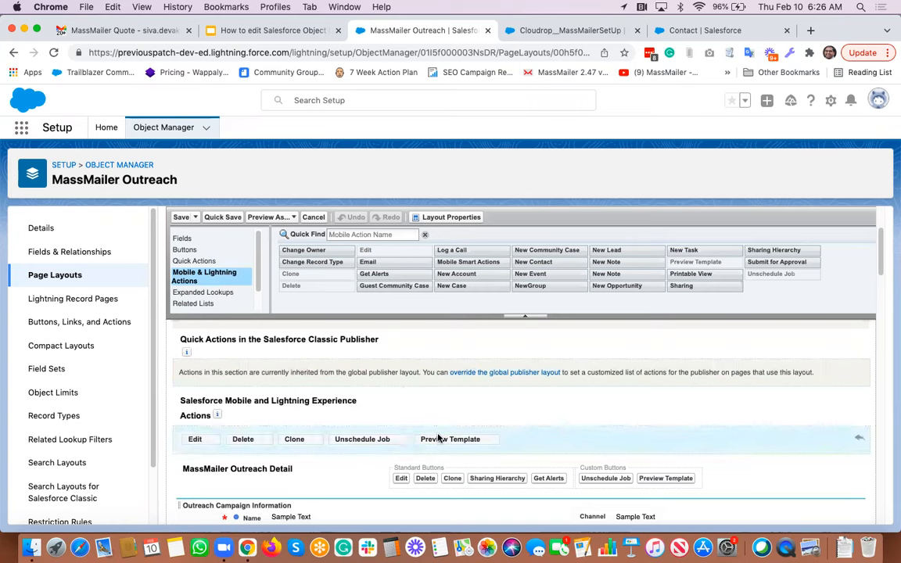
# - Examine the MassMailer Outreach Layout's related lists and the available columns of MassMailer Email Status, leaving its properties without saving
pyautogui.scroll(-2, 214, 298)
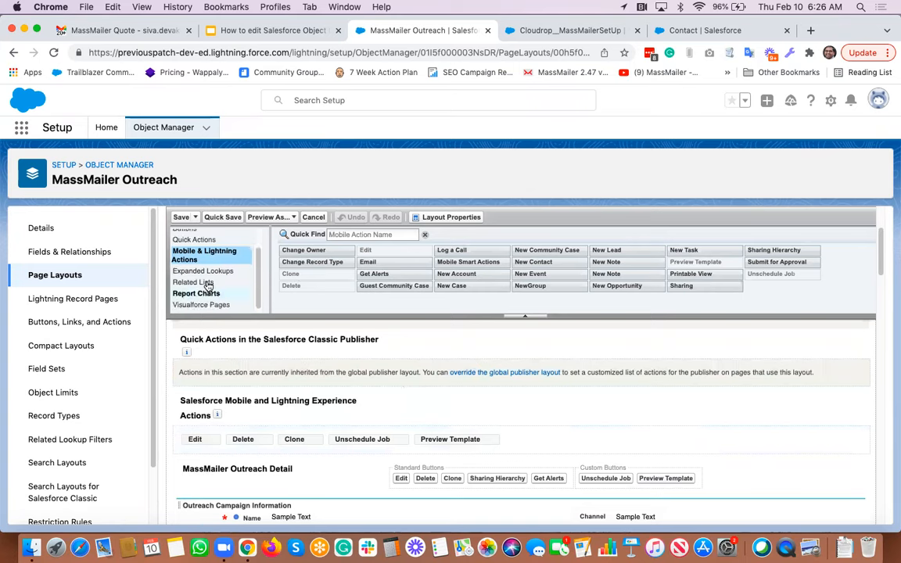
pyautogui.click(208, 282)
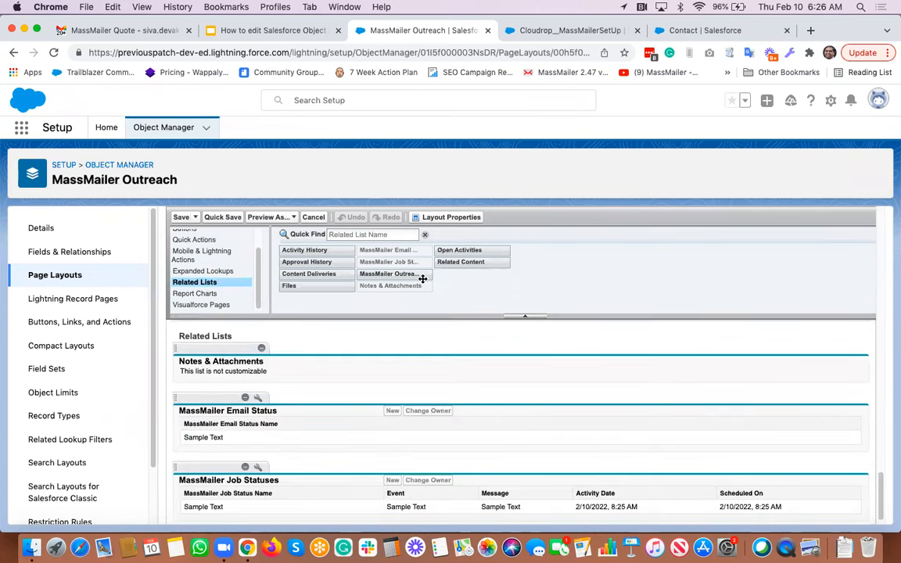
pyautogui.scroll(-1, 414, 399)
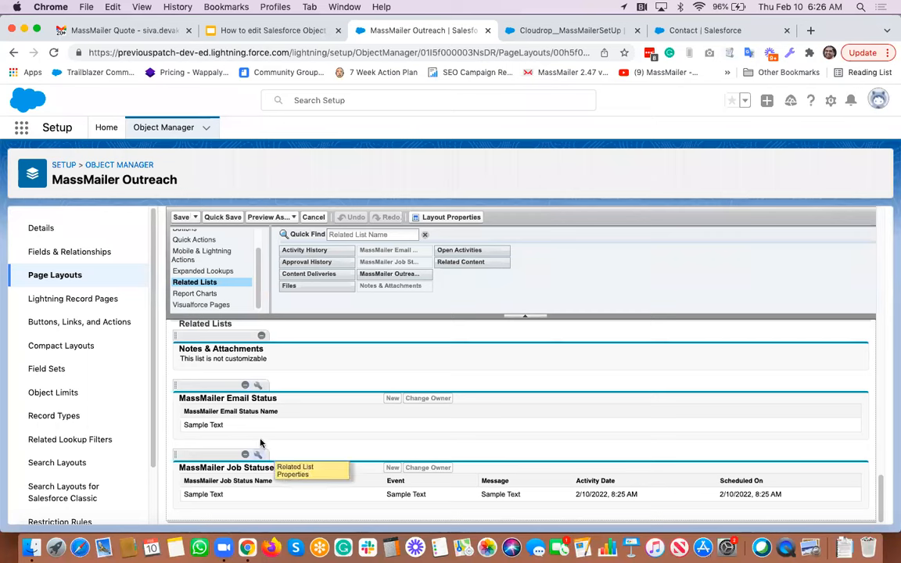
pyautogui.click(257, 385)
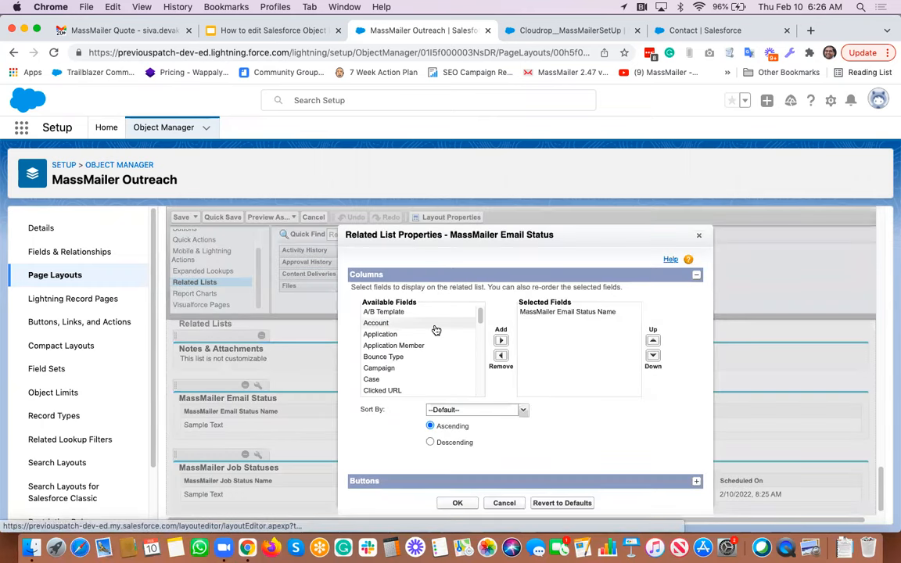
pyautogui.scroll(-5, 434, 349)
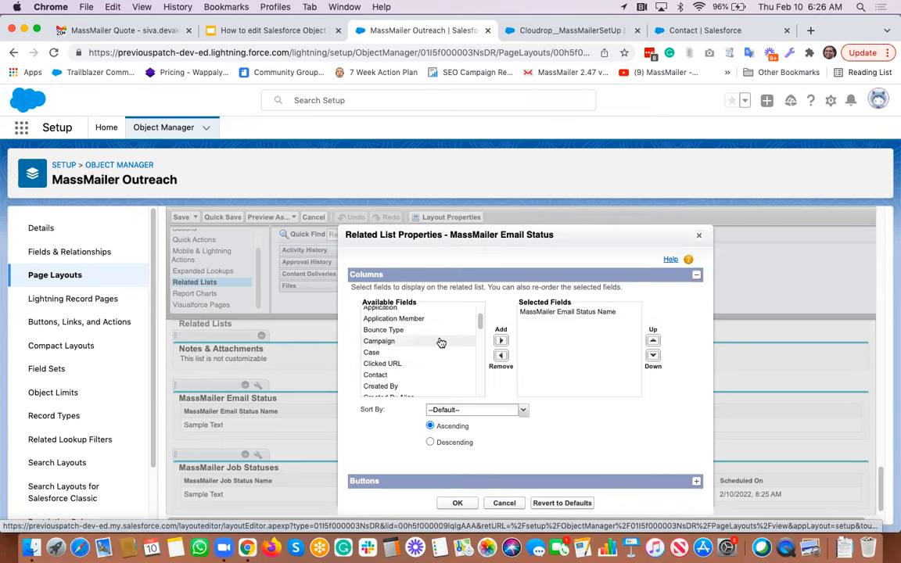
pyautogui.scroll(5, 442, 343)
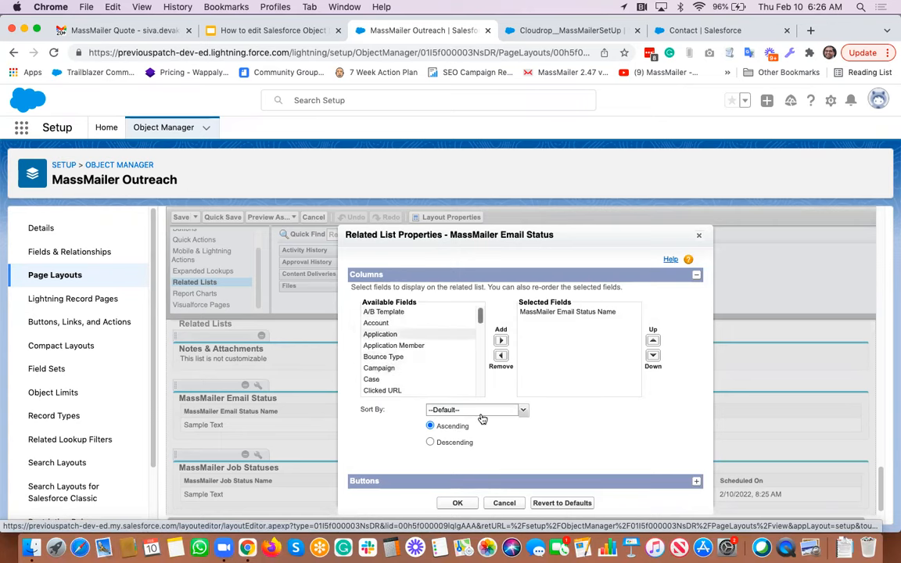
pyautogui.click(513, 504)
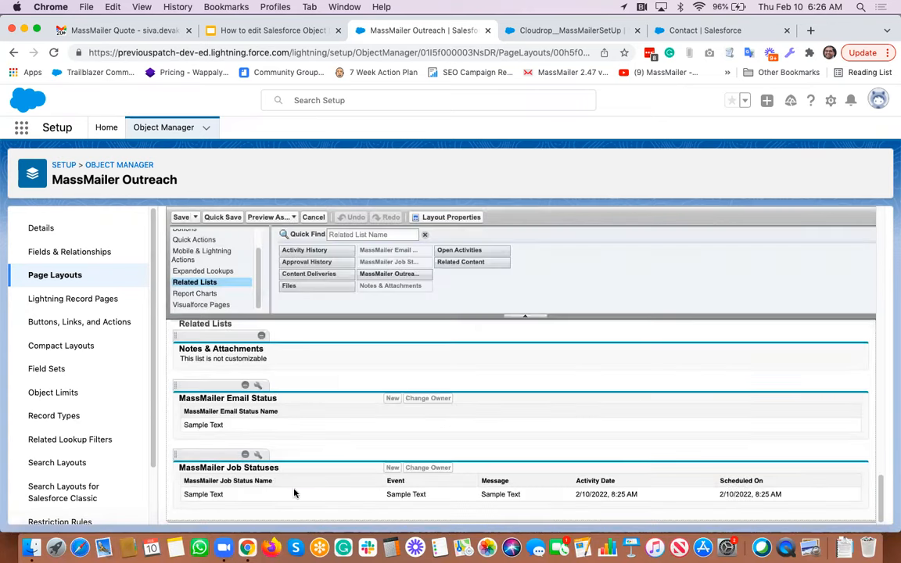
# - Check the selected columns of the MassMailer Job Statuses related list and leave its properties without saving
pyautogui.click(261, 457)
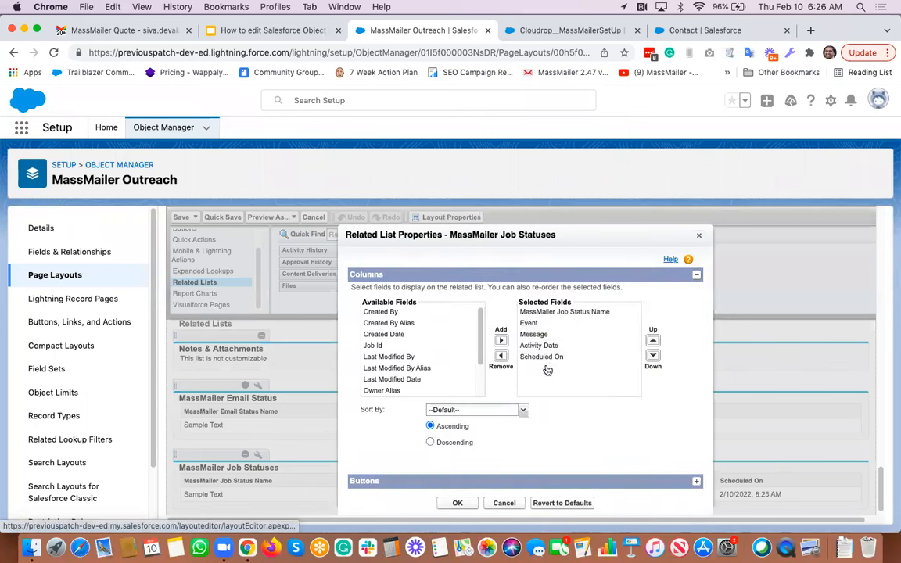
pyautogui.click(505, 504)
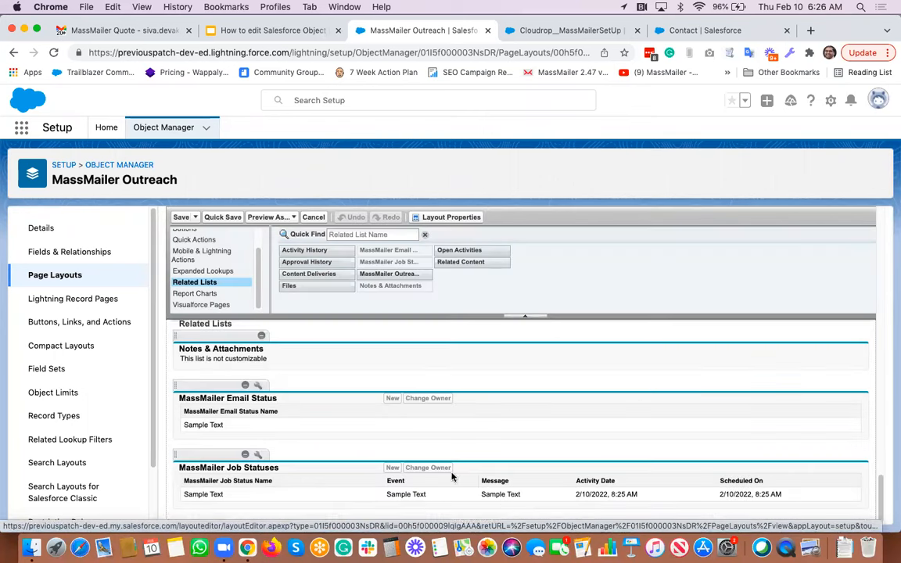
pyautogui.scroll(-2, 83, 460)
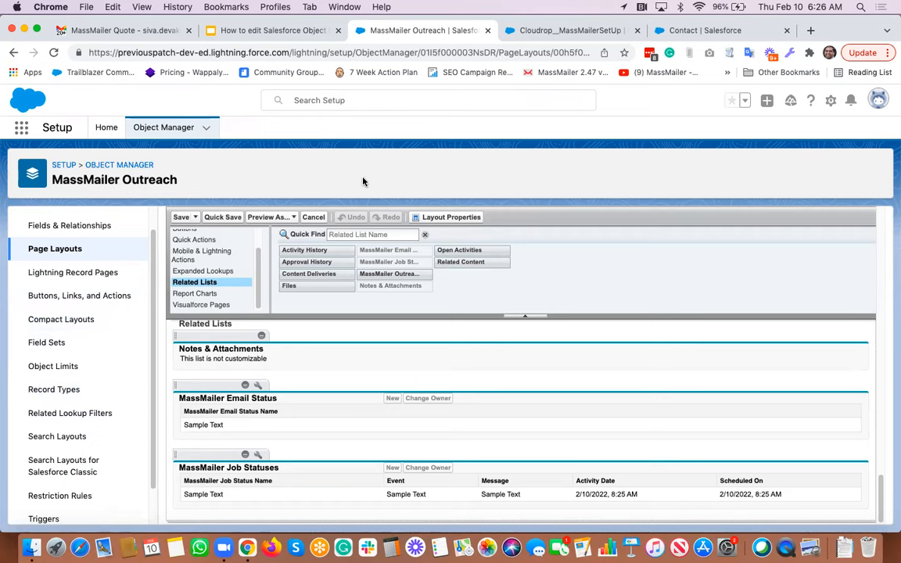
# - Find the MassMailer Email Status object in the Object Manager with "email st" and open its MM Docs BulkEmail Status Layout
pyautogui.click(156, 164)
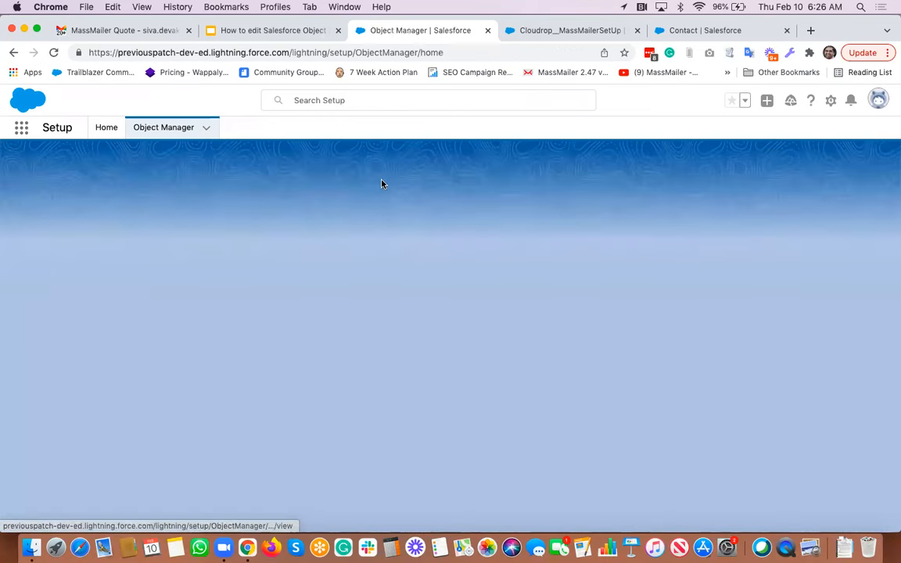
pyautogui.click(652, 170)
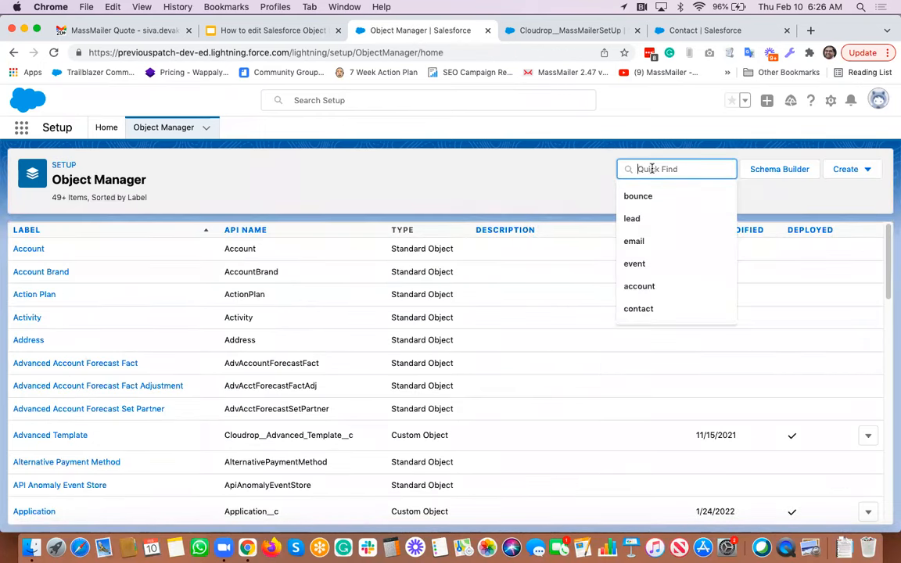
pyautogui.write('em')
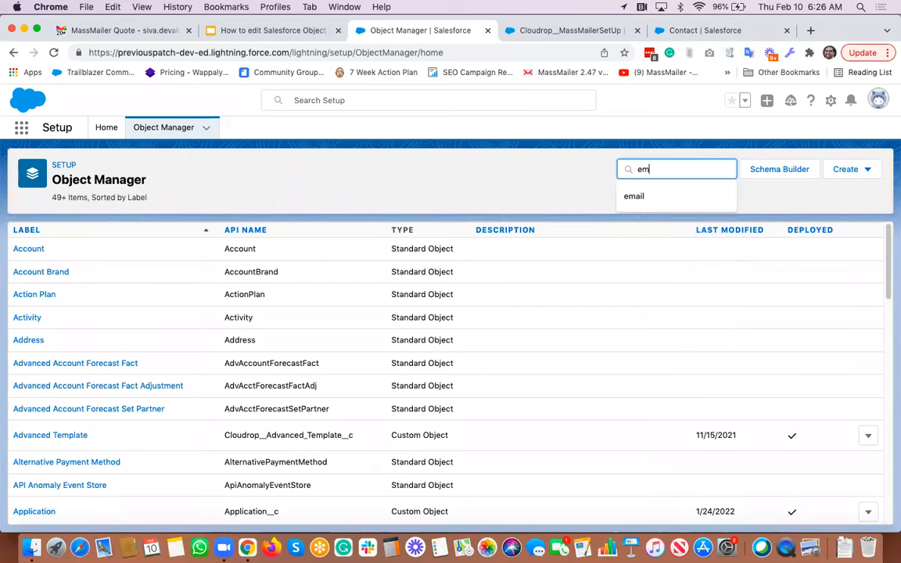
pyautogui.write('ail st')
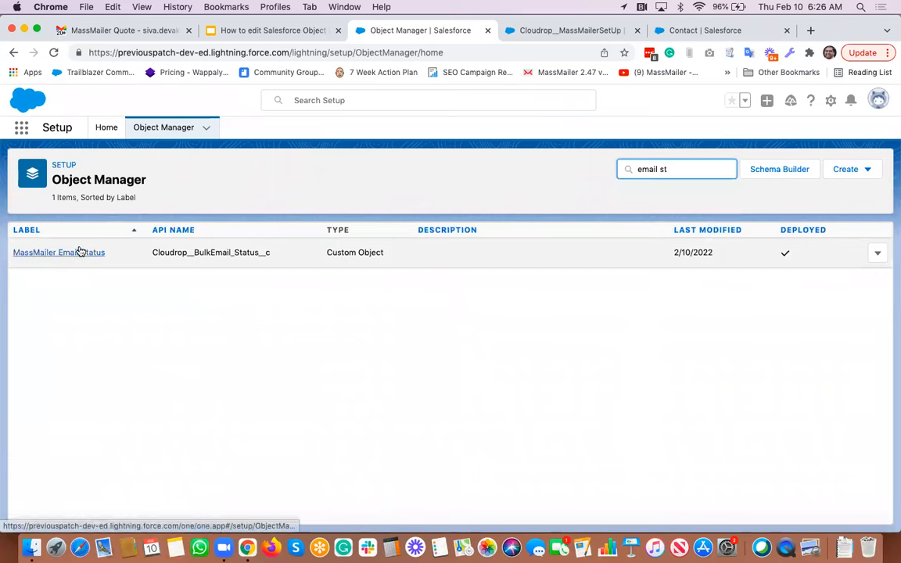
pyautogui.click(78, 252)
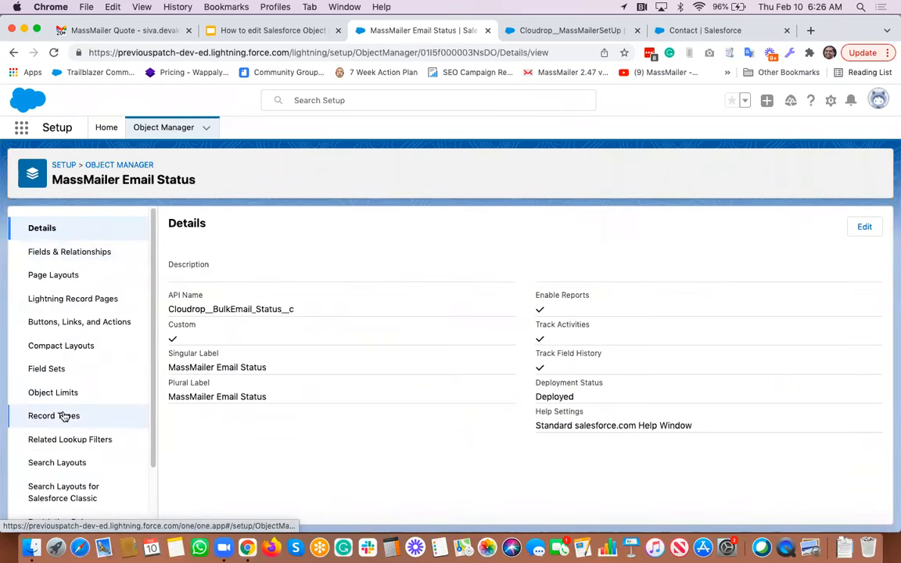
pyautogui.click(69, 279)
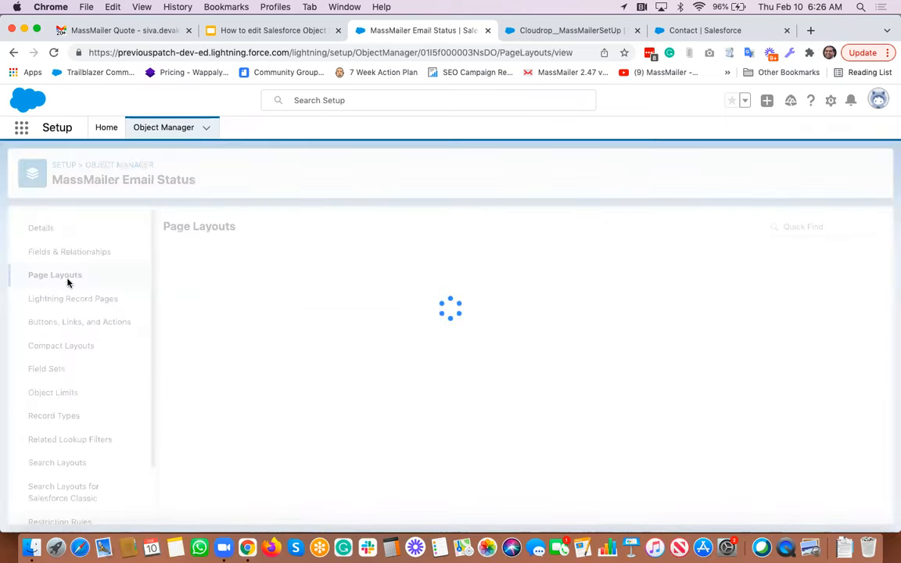
pyautogui.click(232, 282)
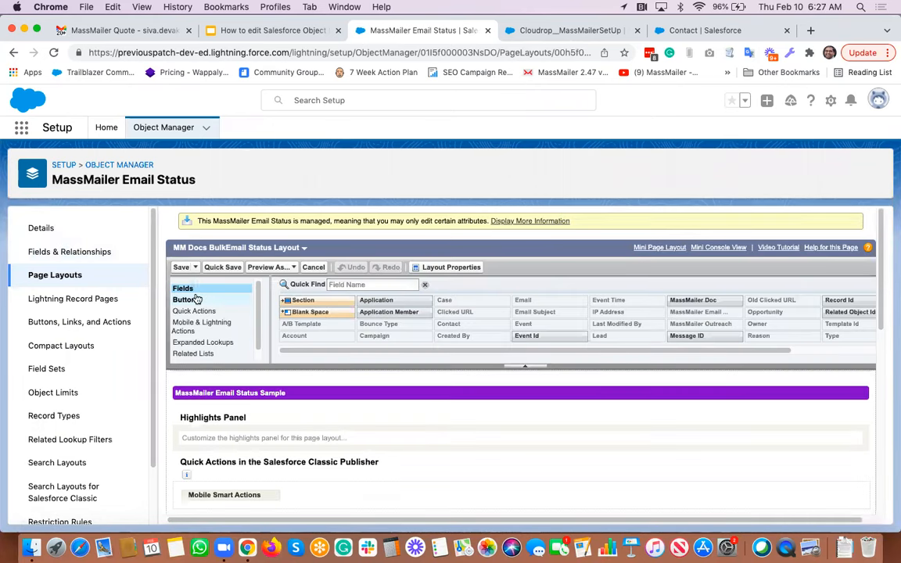
# - Examine the available buttons, Lightning actions and detail buttons on the MM Docs BulkEmail Status Layout
pyautogui.click(197, 299)
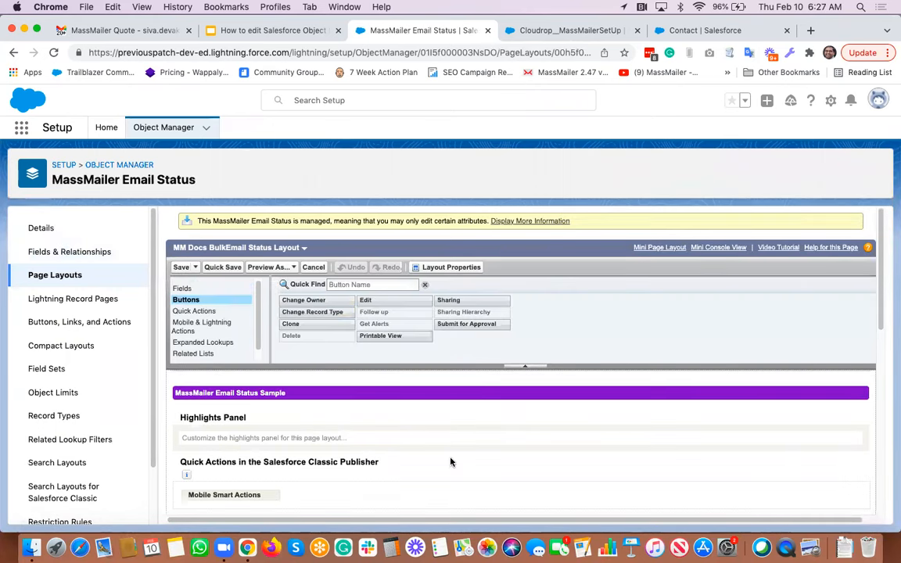
pyautogui.scroll(-2, 451, 461)
pyautogui.scroll(-2, 451, 462)
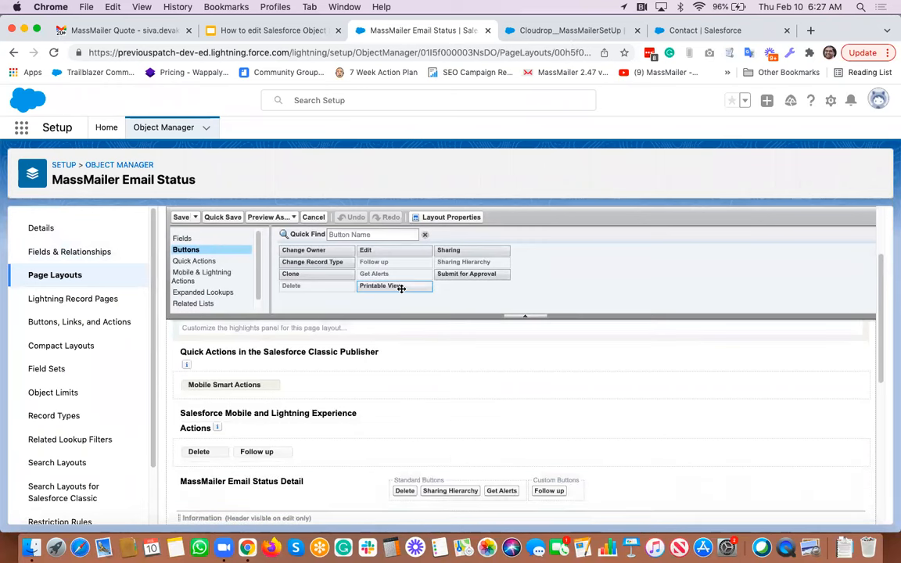
# - Look over the actions, detail buttons and field sections of the MM Docs BulkEmail Status Layout
pyautogui.scroll(-1, 548, 469)
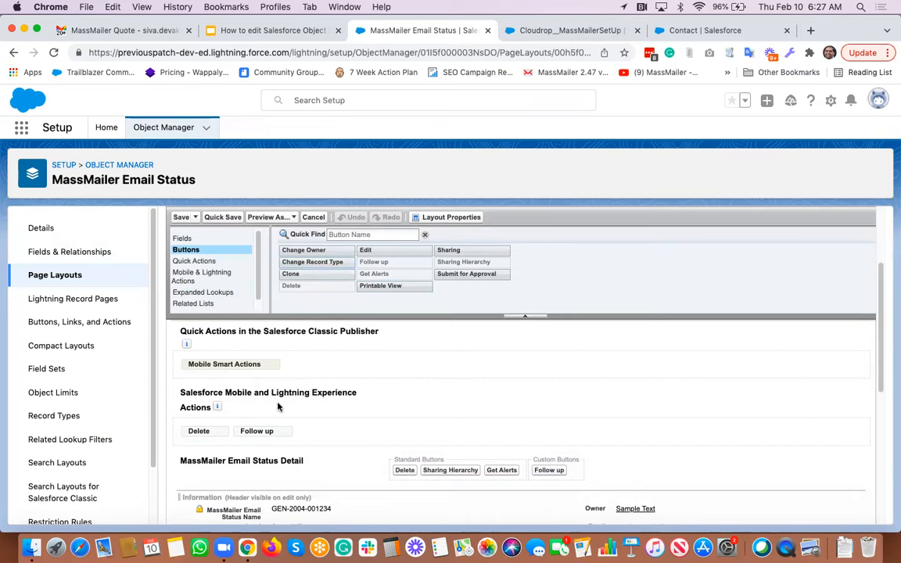
pyautogui.scroll(-4, 278, 406)
pyautogui.scroll(-5, 277, 407)
pyautogui.scroll(10, 278, 407)
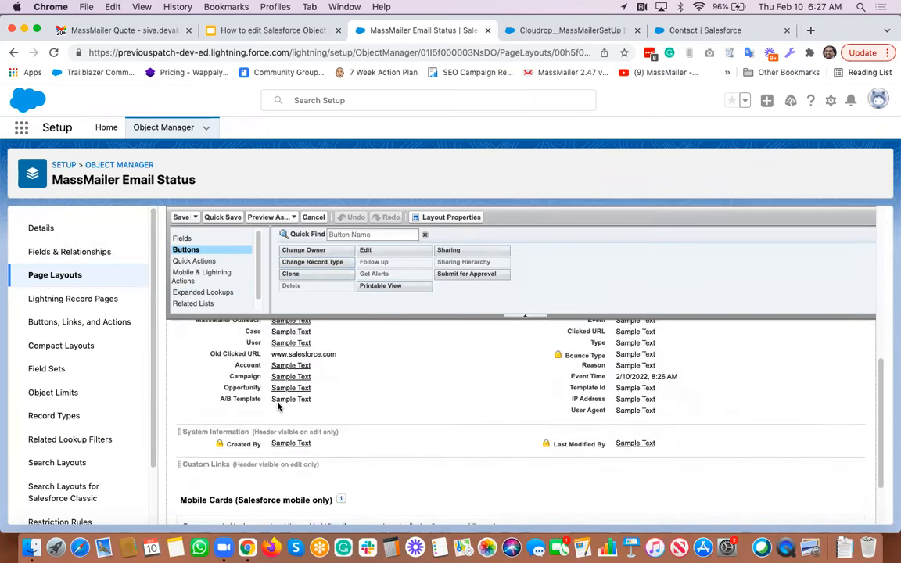
pyautogui.scroll(2, 278, 407)
pyautogui.scroll(-5, 437, 429)
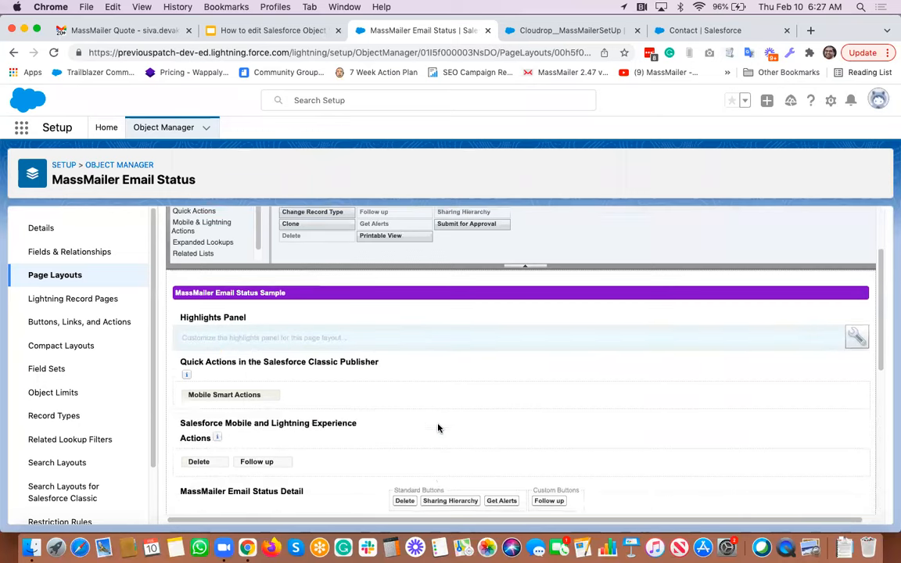
# - Find the MassMailer Suppression object in the Object Manager with "supp" and open its MassMailer Suppression List Layout
pyautogui.click(141, 163)
pyautogui.click(688, 170)
pyautogui.write('supp')
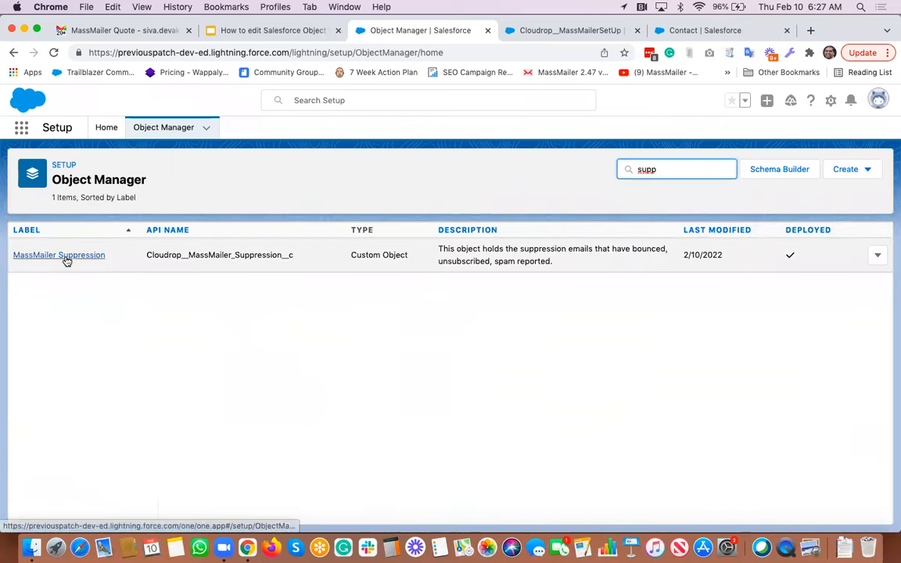
pyautogui.click(66, 256)
pyautogui.click(61, 276)
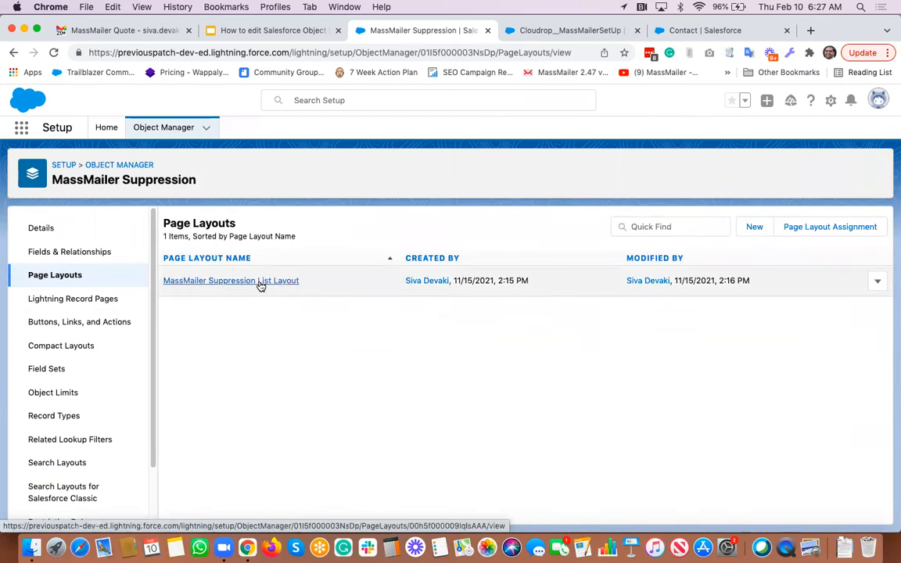
pyautogui.click(260, 286)
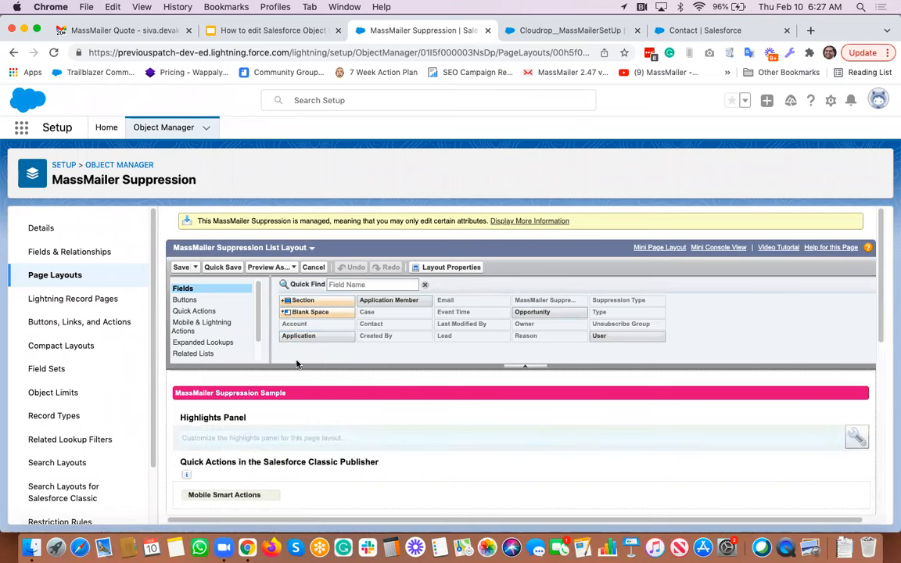
# - Examine the available buttons, Lightning actions and detail buttons on the MassMailer Suppression List Layout
pyautogui.click(225, 300)
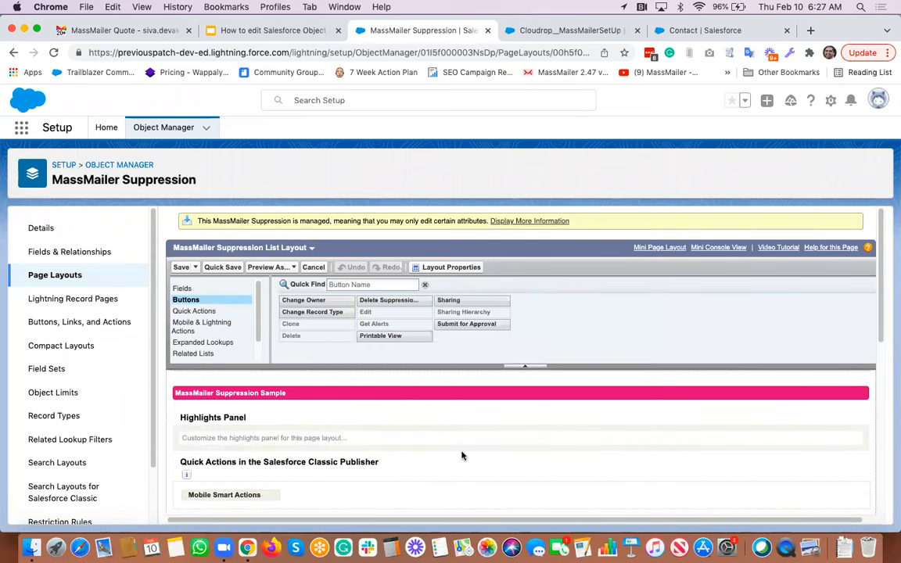
pyautogui.scroll(-2, 462, 455)
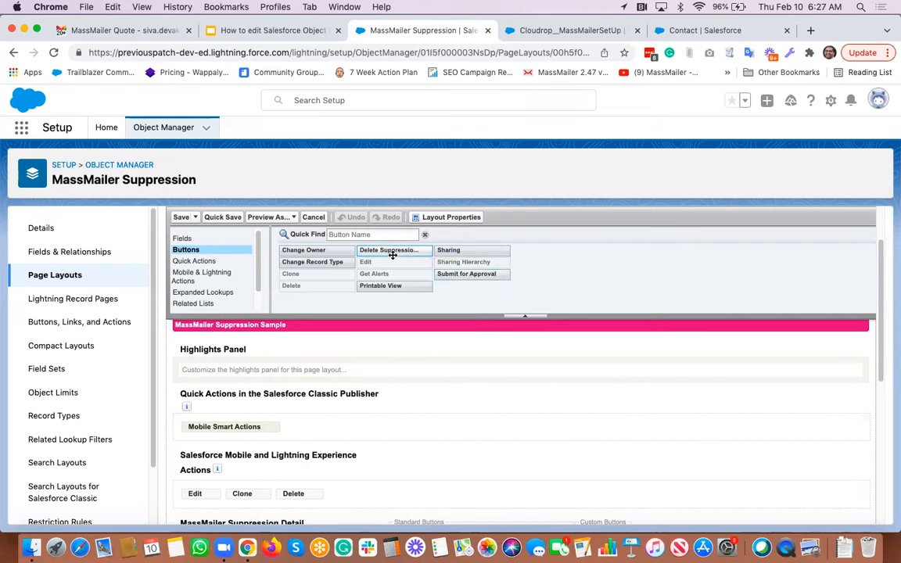
pyautogui.scroll(-1, 394, 361)
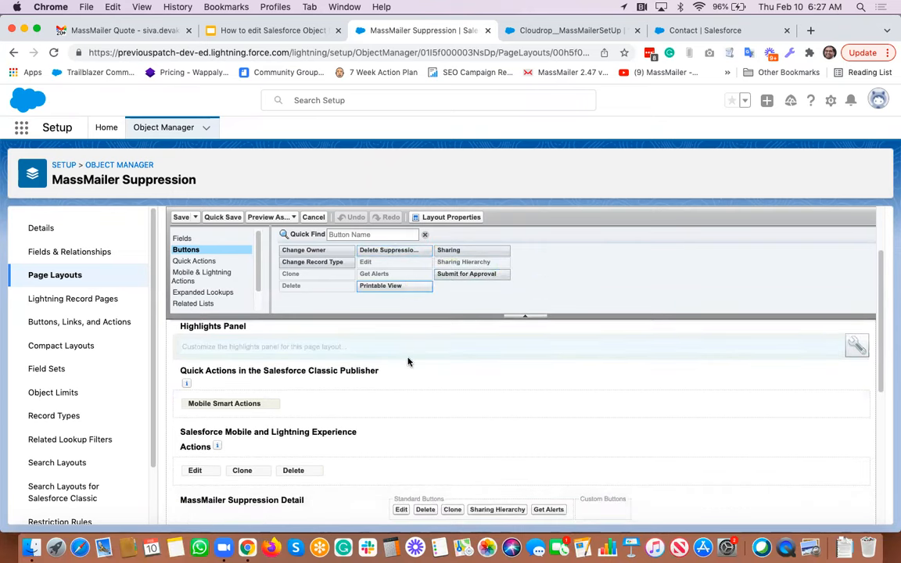
pyautogui.scroll(-1, 407, 361)
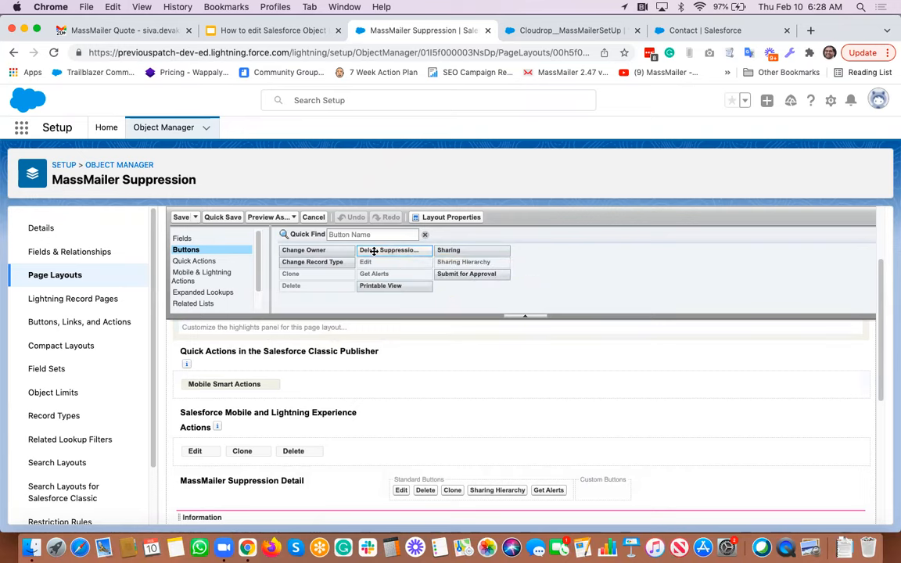
pyautogui.scroll(-2, 328, 407)
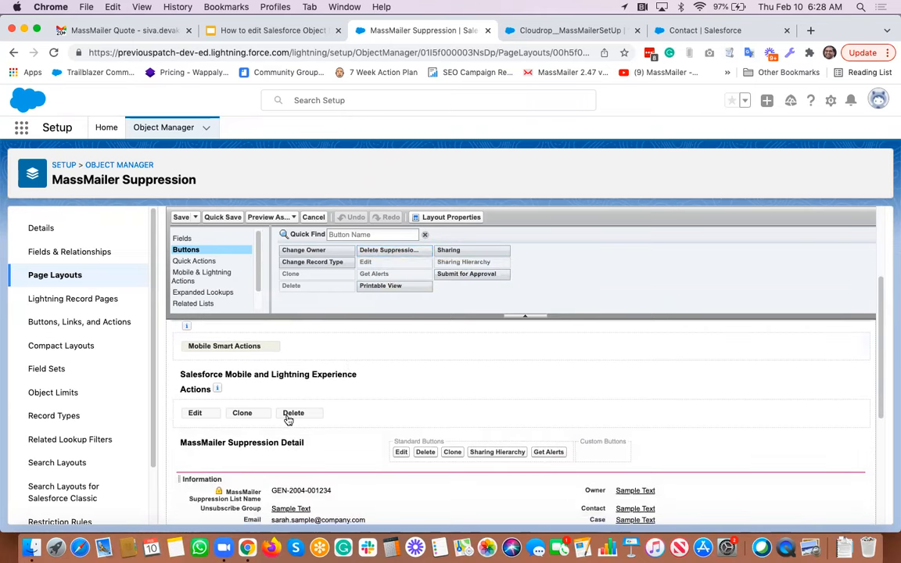
# - Open MassMailer Suppression's search layout for editing and check its selected custom buttons
pyautogui.click(71, 463)
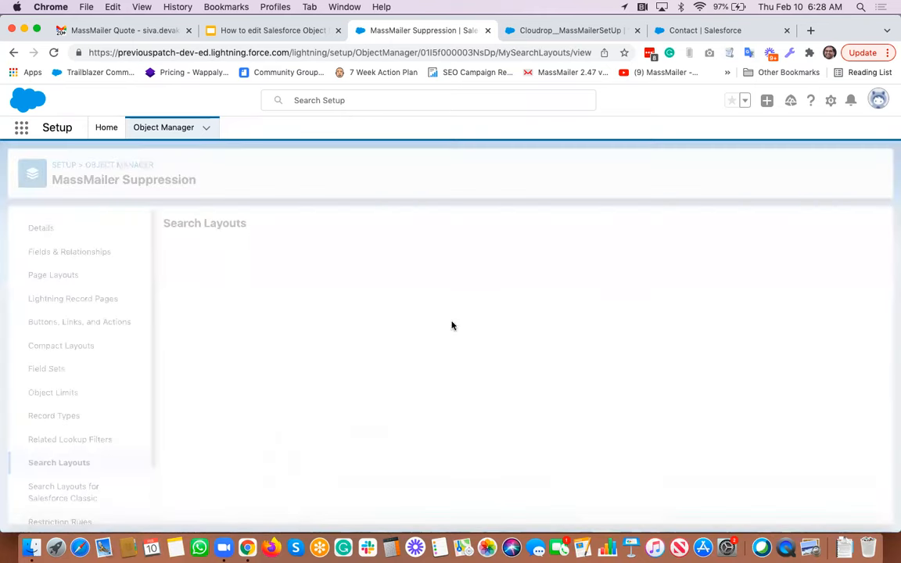
pyautogui.click(868, 284)
pyautogui.click(834, 311)
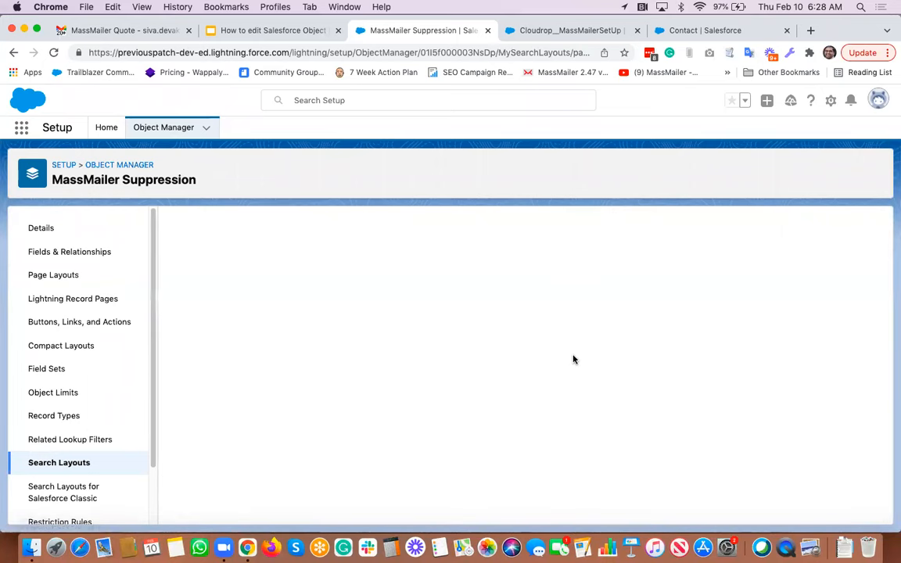
pyautogui.scroll(-5, 573, 359)
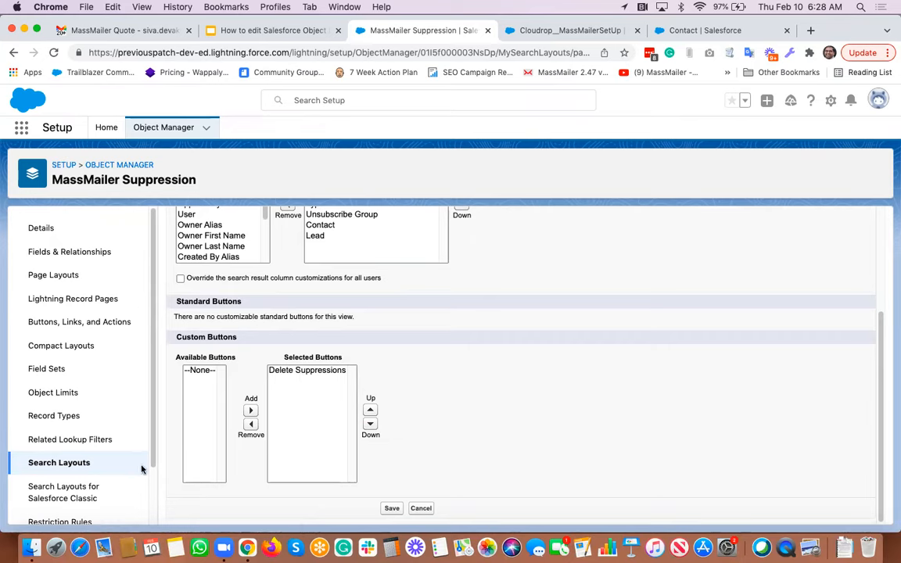
# - Open the List View search layout for Salesforce Classic for editing and check its standard and custom buttons
pyautogui.click(93, 487)
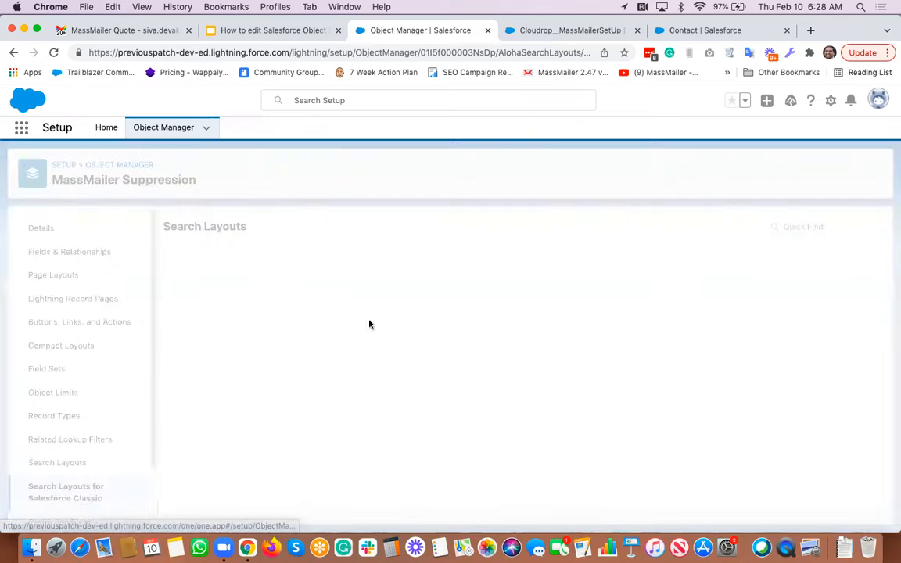
pyautogui.click(877, 290)
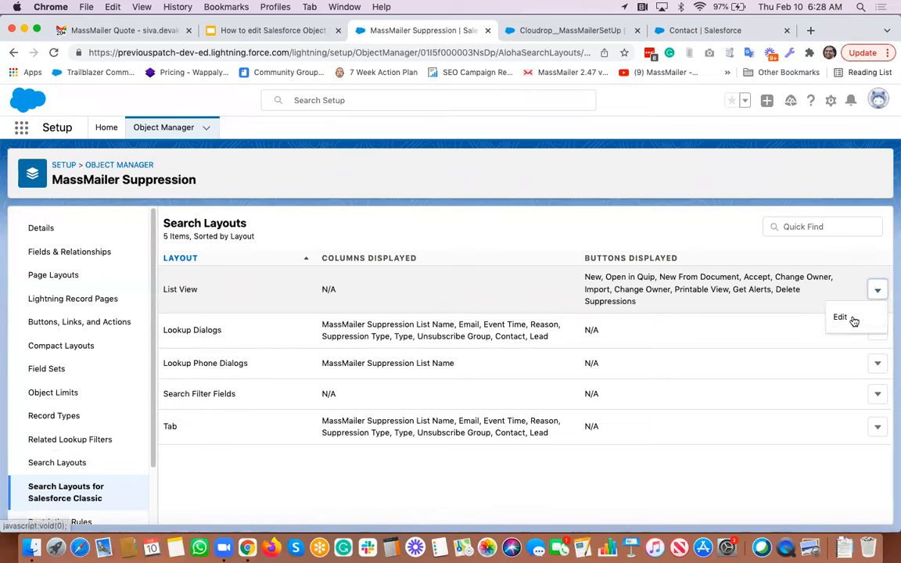
pyautogui.click(849, 319)
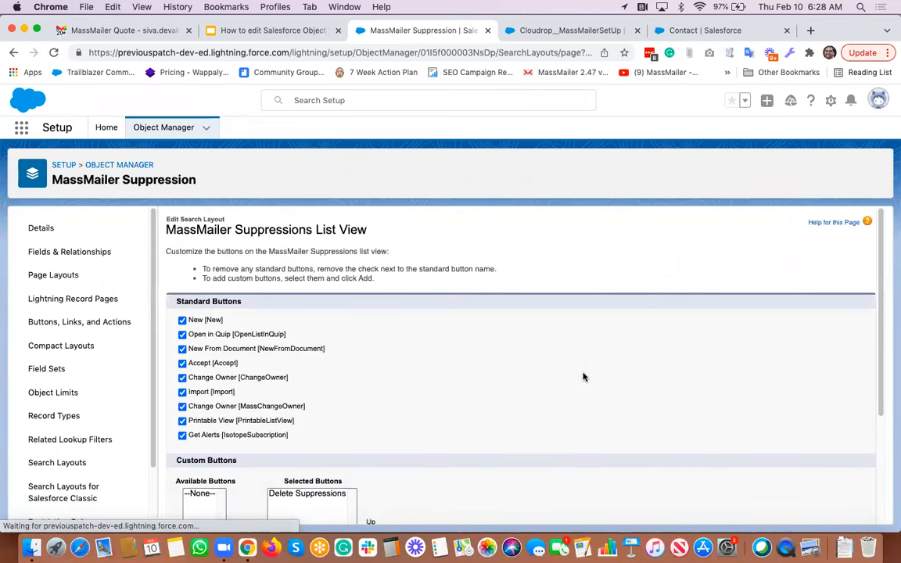
pyautogui.scroll(-3, 297, 341)
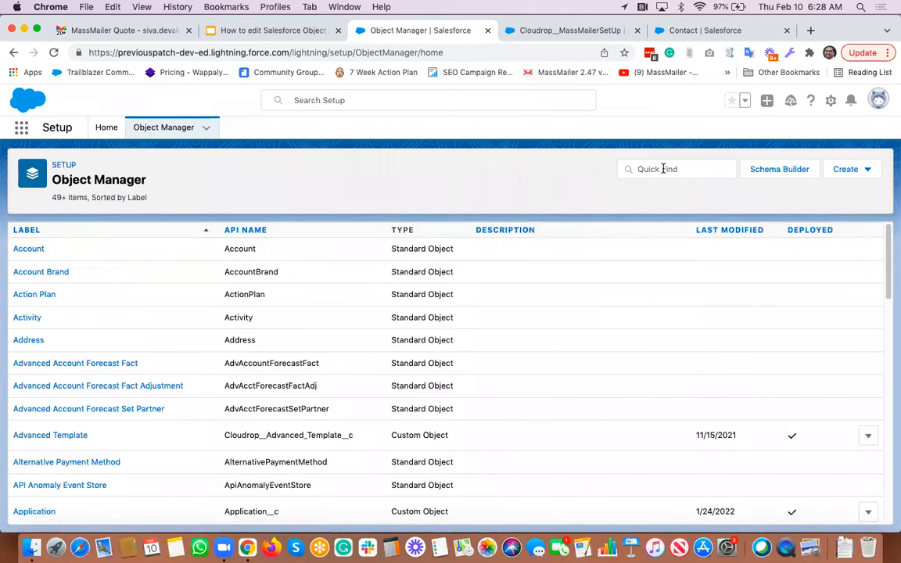
# - Find the MassMailer List View object in the Object Manager with "list" and open its MassMailer List View Layout
pyautogui.click(663, 169)
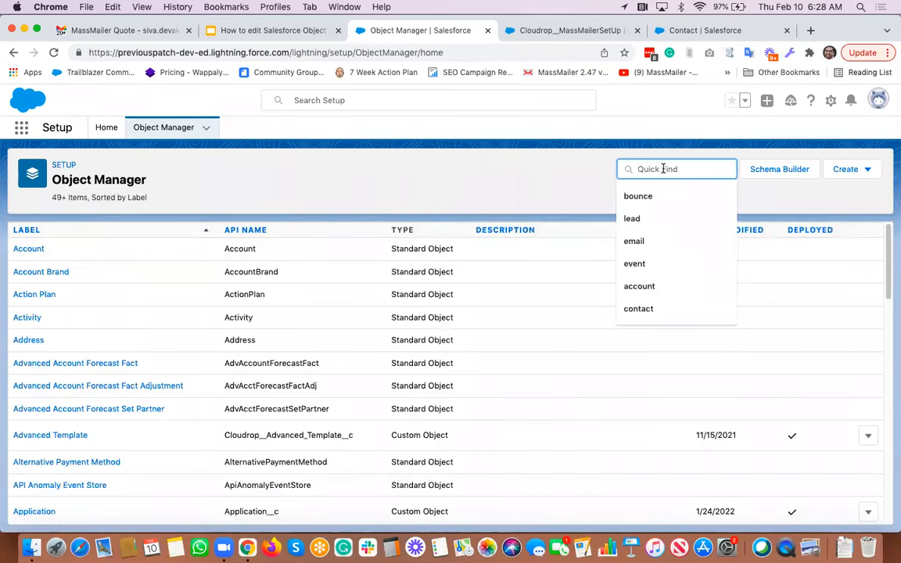
pyautogui.write('list')
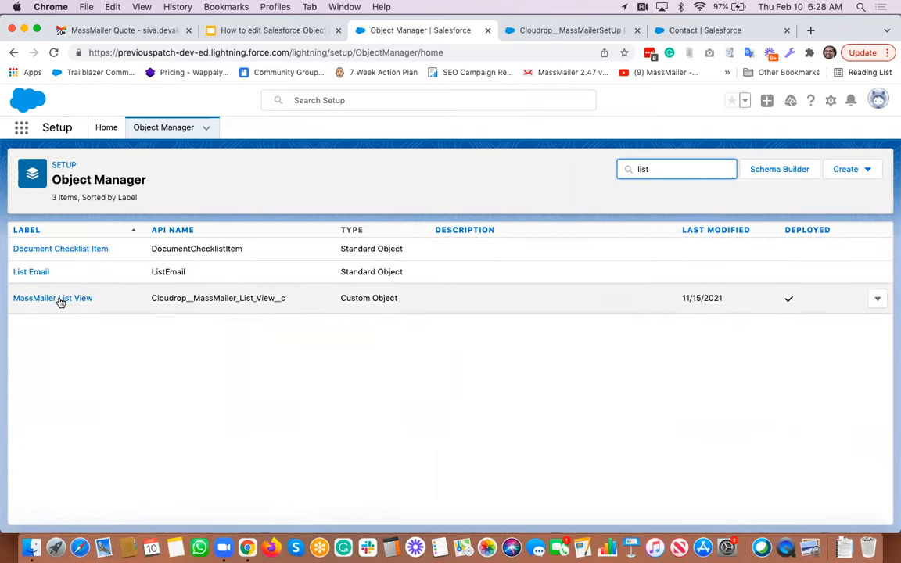
pyautogui.click(61, 301)
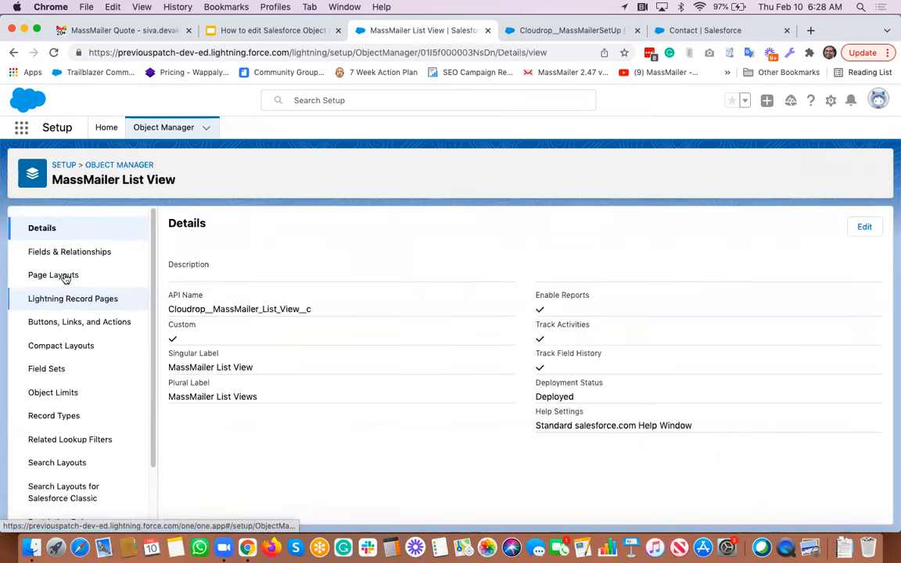
pyautogui.click(64, 276)
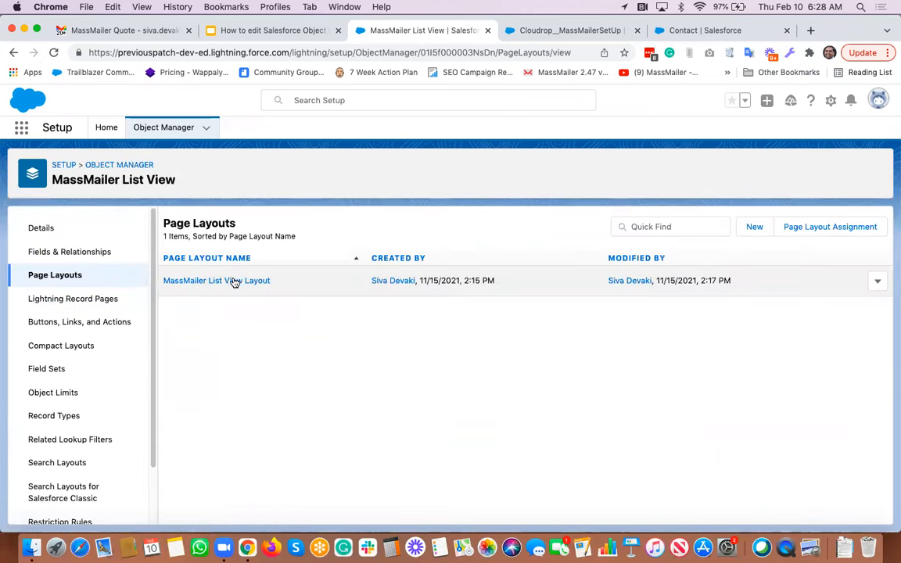
pyautogui.click(232, 282)
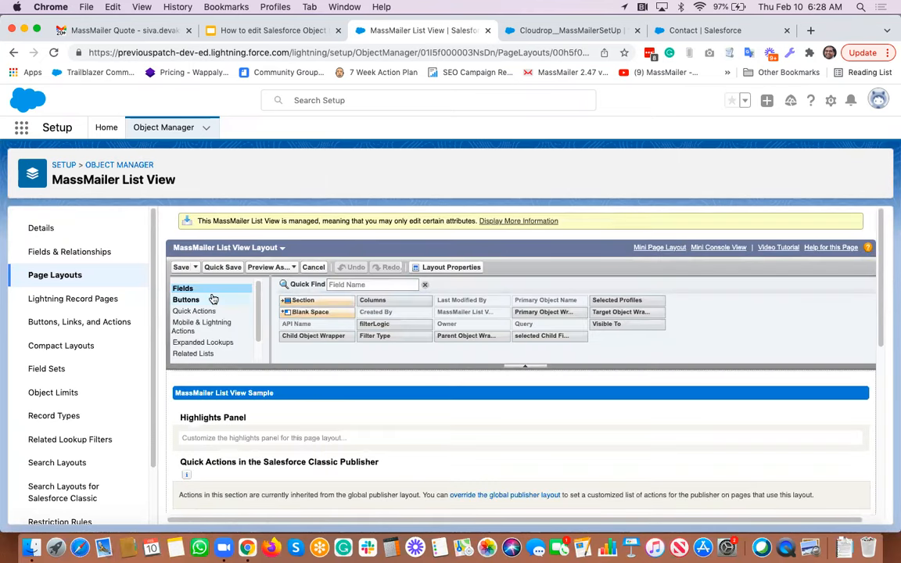
# - Examine the available buttons and the mobile and Lightning actions on the MassMailer List View Layout
pyautogui.click(212, 300)
pyautogui.scroll(-5, 441, 446)
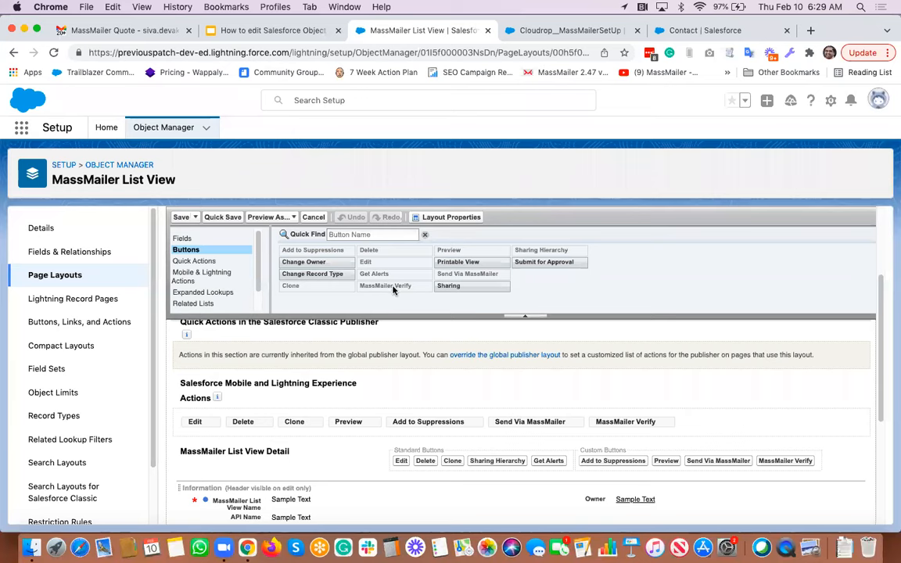
pyautogui.click(202, 276)
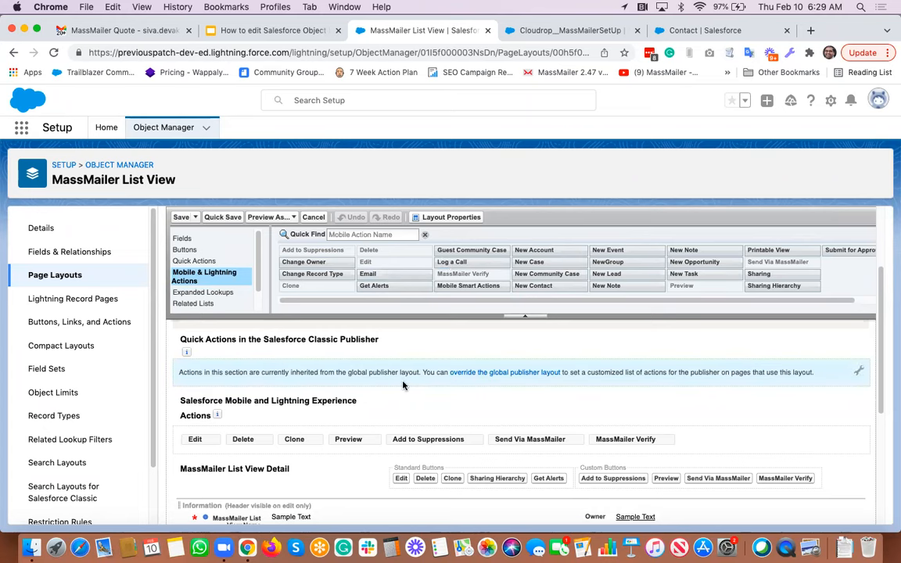
# - Find the Campaign object in the Object Manager with "camp" and open its Campaign Layout
pyautogui.click(126, 167)
pyautogui.click(664, 169)
pyautogui.write('camp')
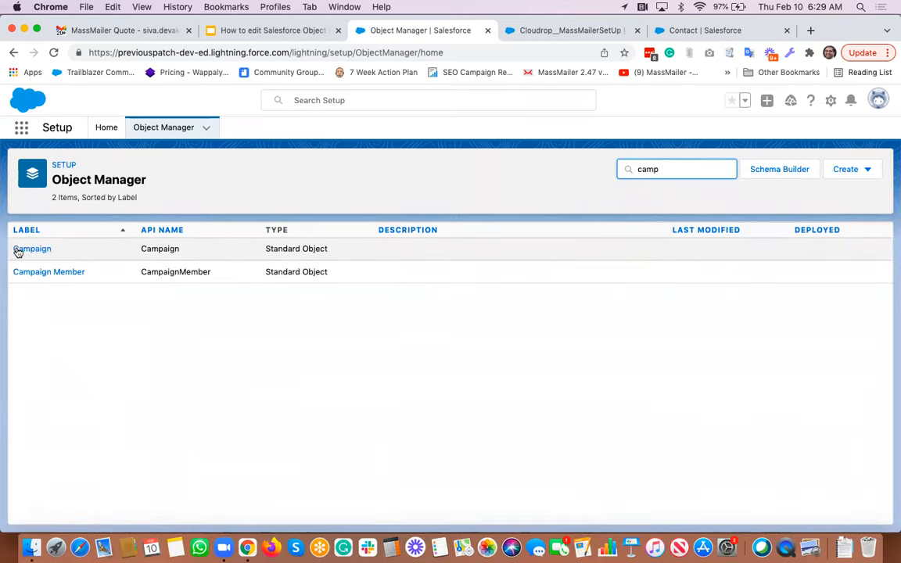
pyautogui.click(19, 249)
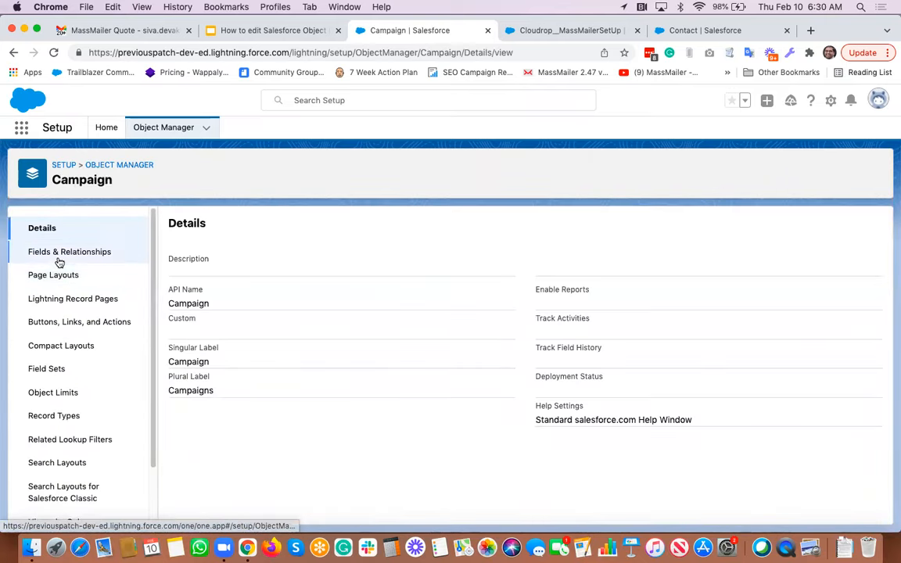
pyautogui.click(57, 276)
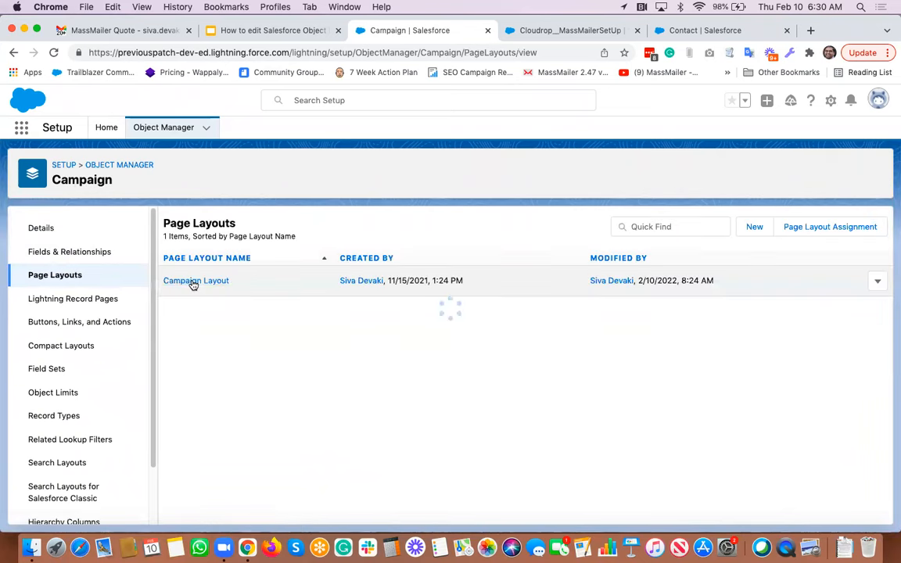
pyautogui.click(194, 282)
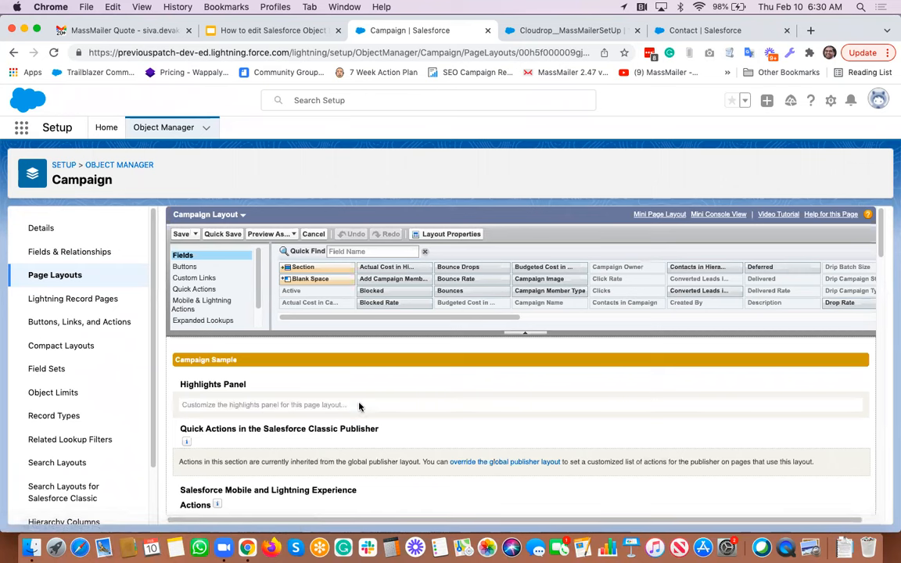
# - Look over the Campaign Layout's buttons and the email statistics fields in the Campaign Information section
pyautogui.scroll(-5, 360, 406)
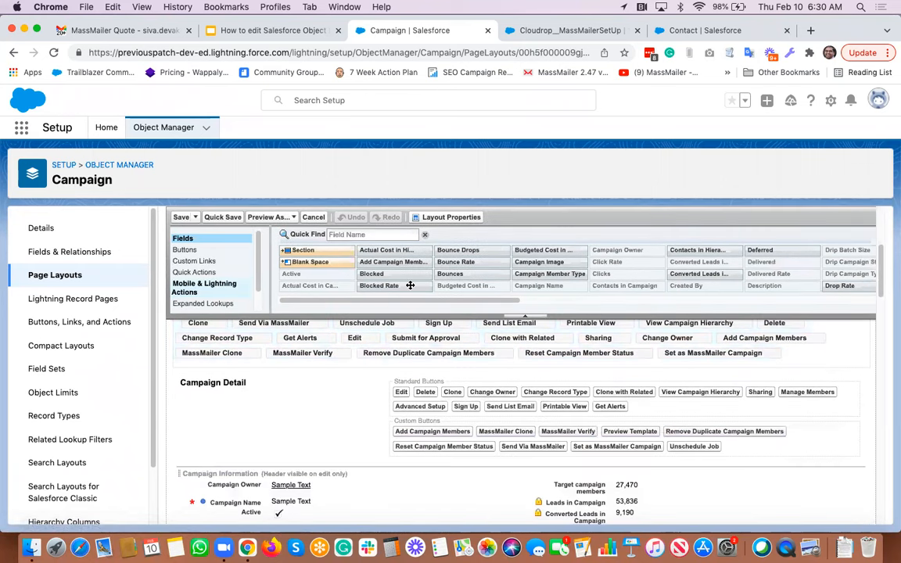
pyautogui.scroll(-3, 473, 461)
pyautogui.scroll(-3, 473, 461)
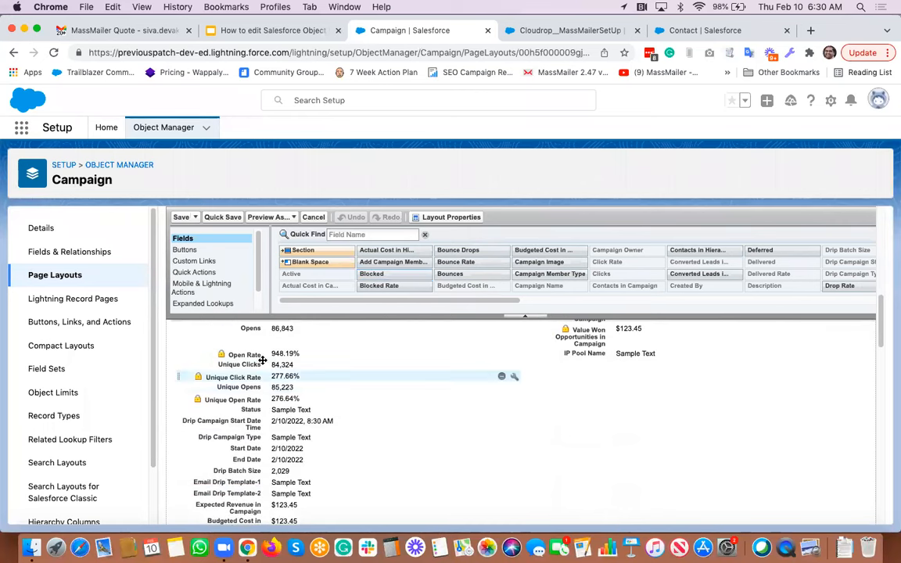
pyautogui.scroll(1, 281, 383)
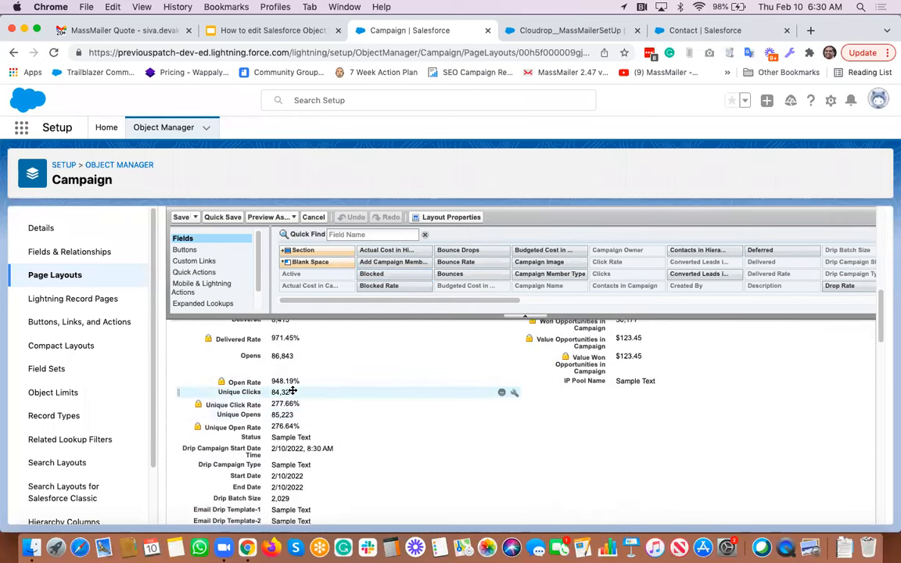
pyautogui.scroll(3, 292, 390)
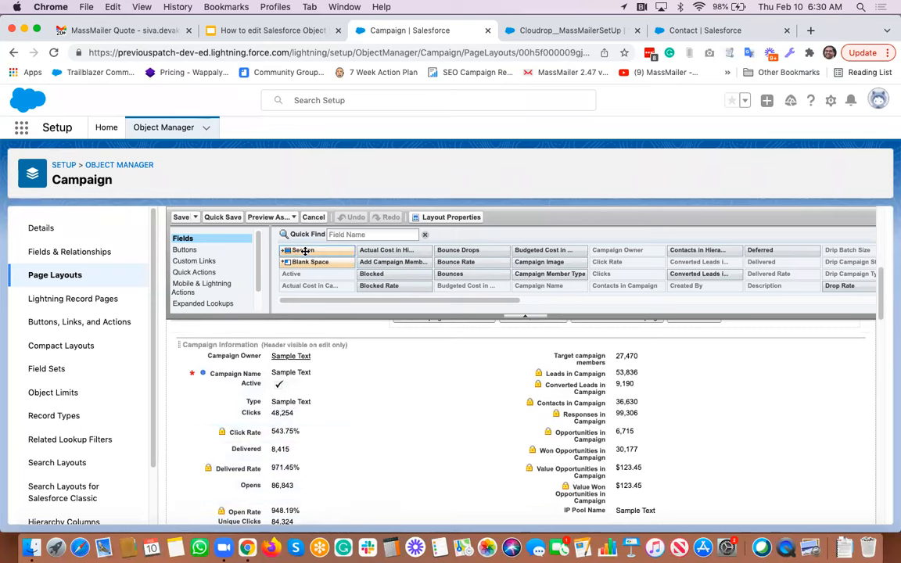
# - Add a two-column MassMailer Statistics section below Other Information on the Campaign Layout, with its header shown on the detail page only
pyautogui.scroll(2, 297, 403)
pyautogui.scroll(-1, 289, 405)
pyautogui.moveTo(324, 250); pyautogui.dragTo(254, 489)
pyautogui.tripleClick(551, 310)
pyautogui.write('Mass')
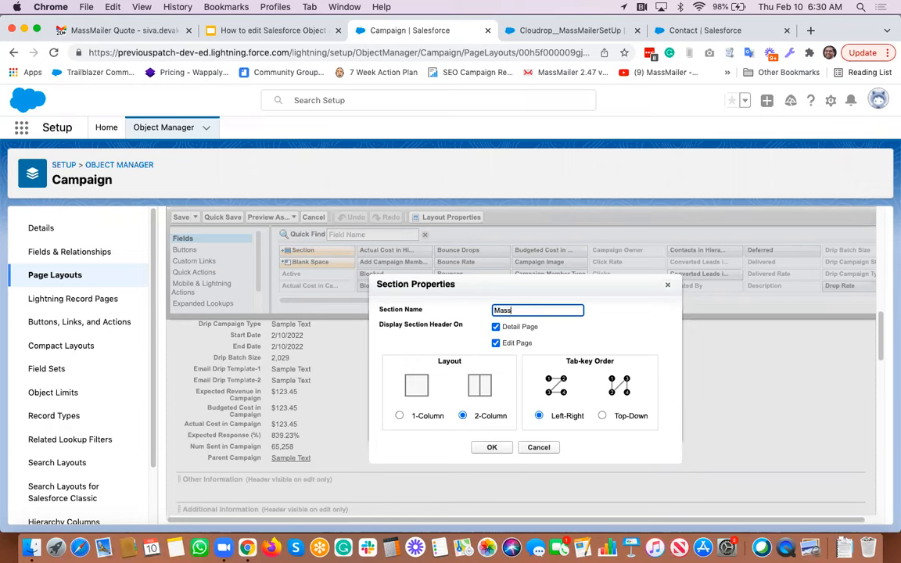
pyautogui.write('ler Statistics')
pyautogui.click(495, 344)
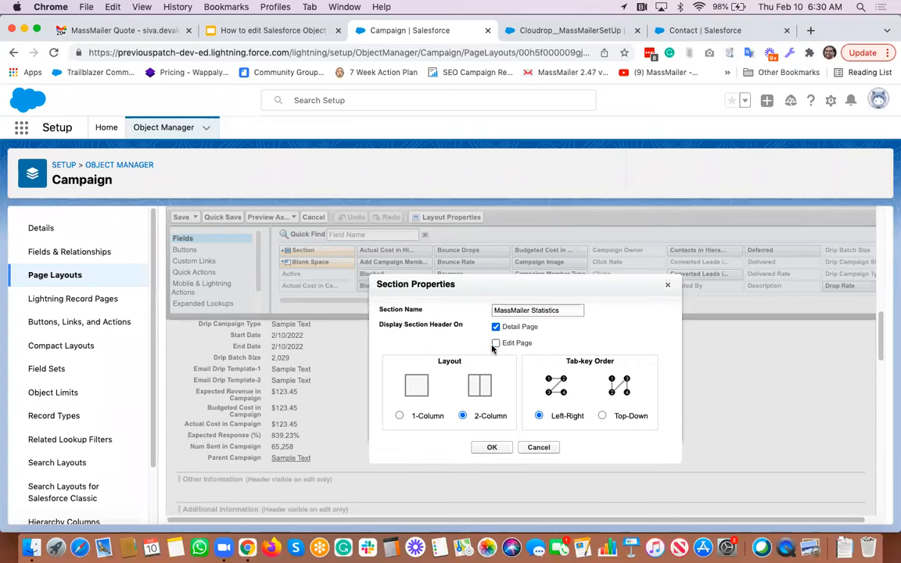
pyautogui.click(493, 448)
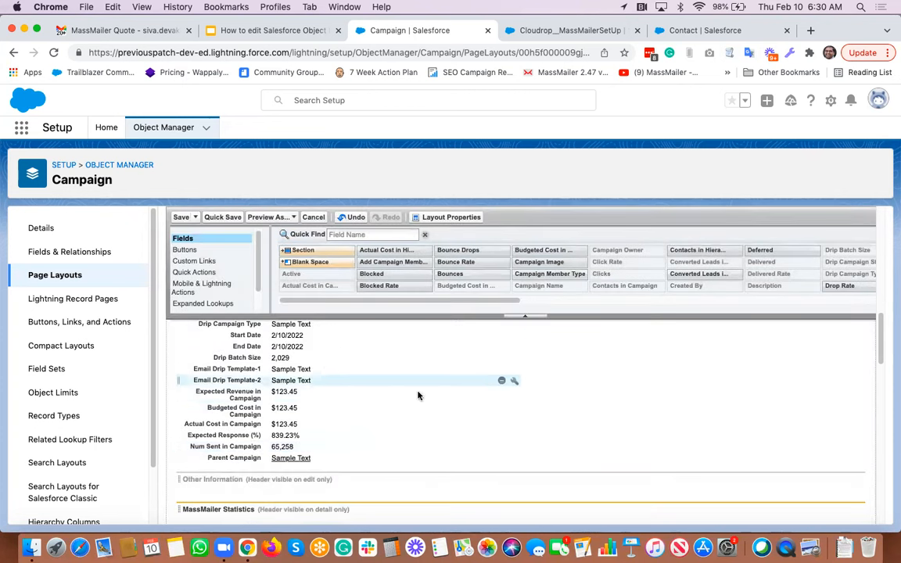
pyautogui.scroll(-2, 423, 402)
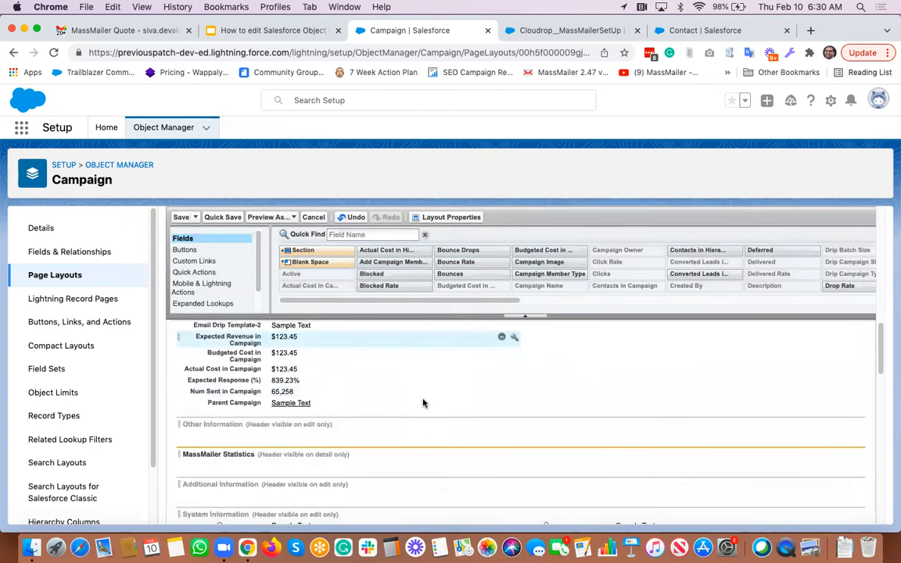
# - Move the Opens and Unique Clicks fields from Campaign Information side by side into the MassMailer Statistics section
pyautogui.scroll(5, 424, 403)
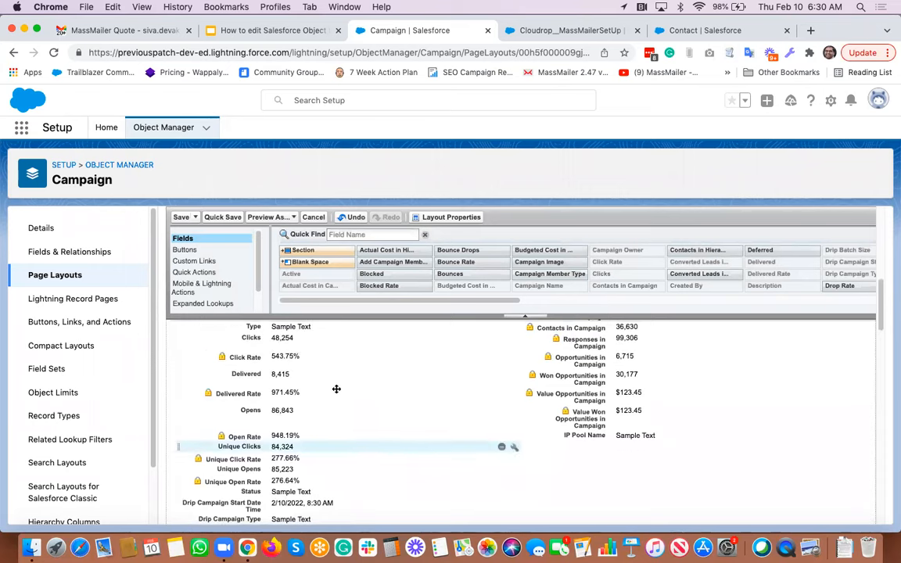
pyautogui.moveTo(279, 410); pyautogui.dragTo(315, 507)
pyautogui.scroll(4, 391, 409)
pyautogui.scroll(2, 390, 407)
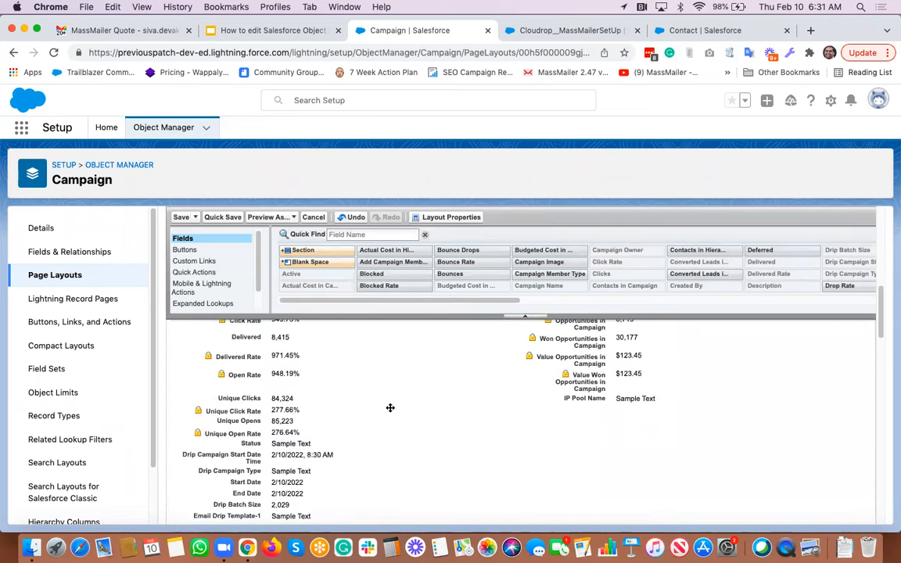
pyautogui.moveTo(282, 399); pyautogui.dragTo(508, 414)
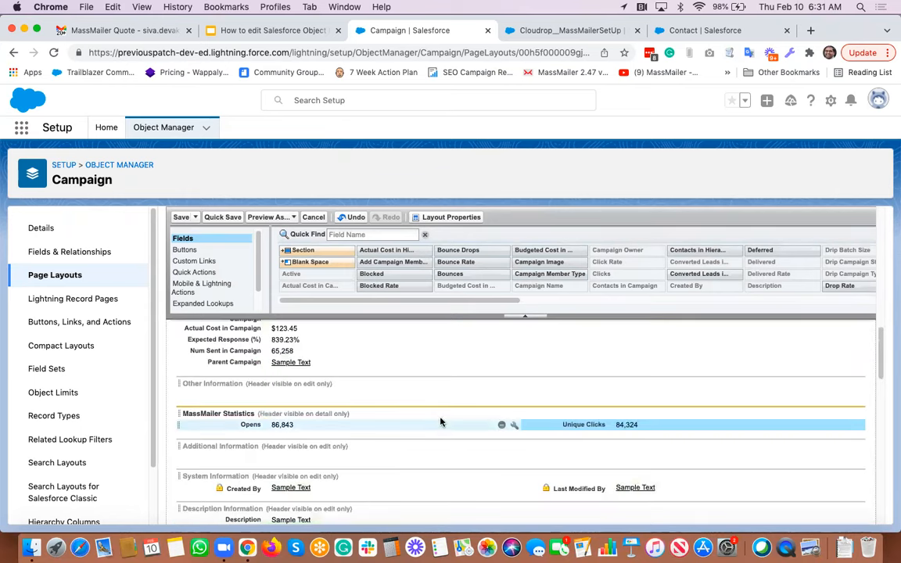
# - Add a two-column MassMailer Campaign Performance section below MassMailer Statistics, with its header shown on the detail page only
pyautogui.scroll(5, 441, 420)
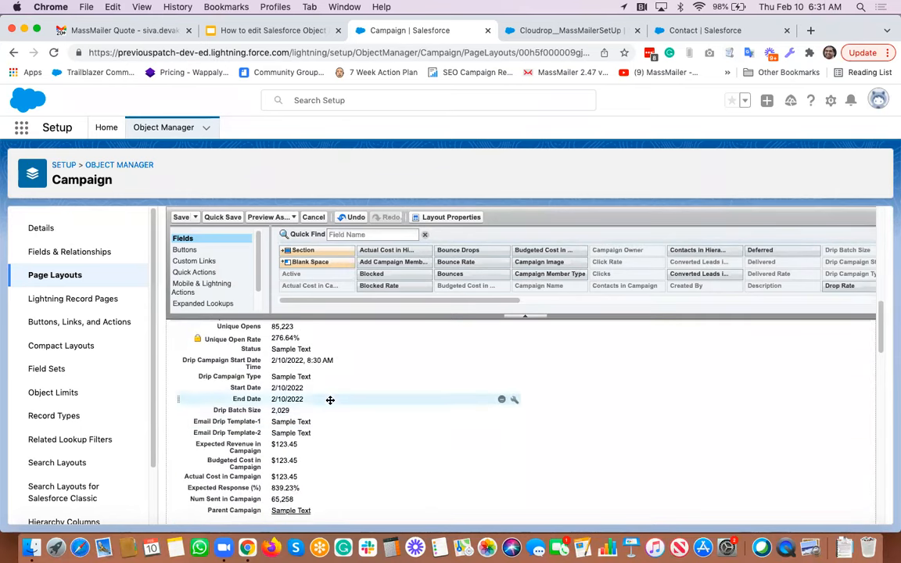
pyautogui.scroll(2, 352, 388)
pyautogui.scroll(5, 344, 385)
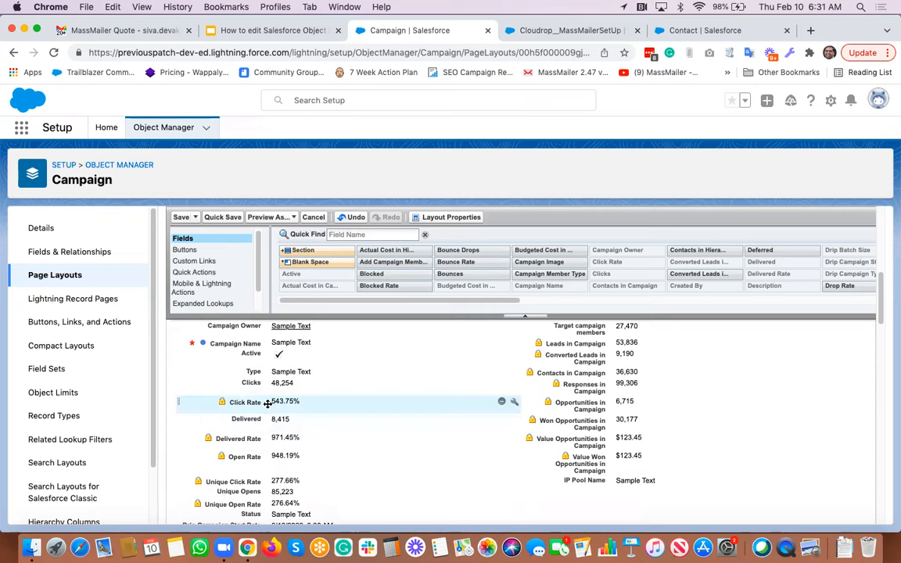
pyautogui.scroll(3, 268, 404)
pyautogui.scroll(-10, 359, 410)
pyautogui.scroll(-5, 359, 410)
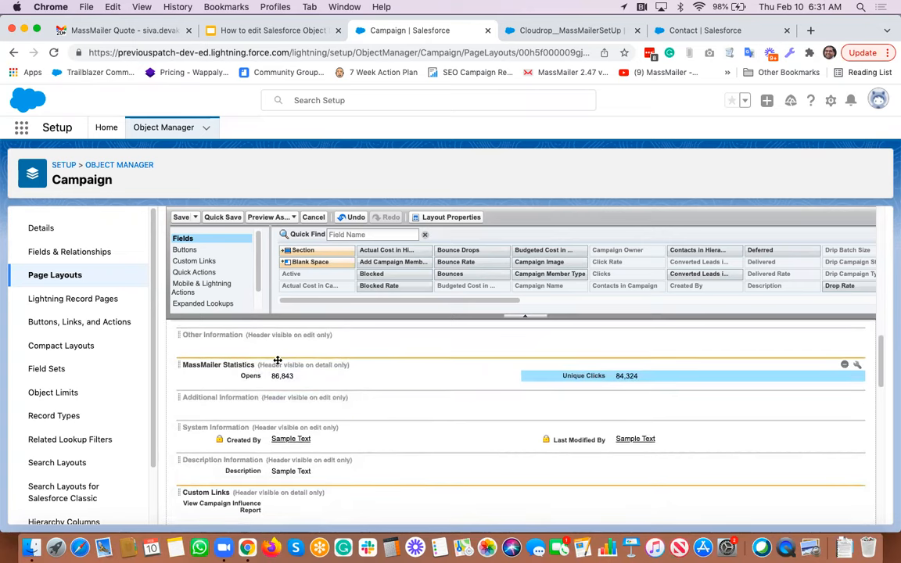
pyautogui.moveTo(314, 250); pyautogui.dragTo(287, 393)
pyautogui.tripleClick(542, 307)
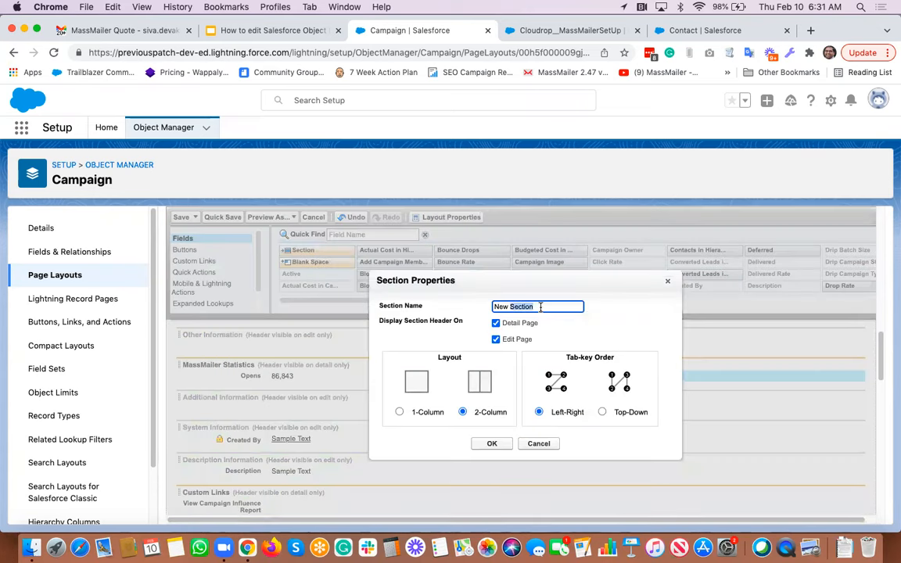
pyautogui.write('Ma')
pyautogui.write('ssMailer Per')
pyautogui.write('formance')
pyautogui.write(' Campaign Perfo')
pyautogui.click(495, 338)
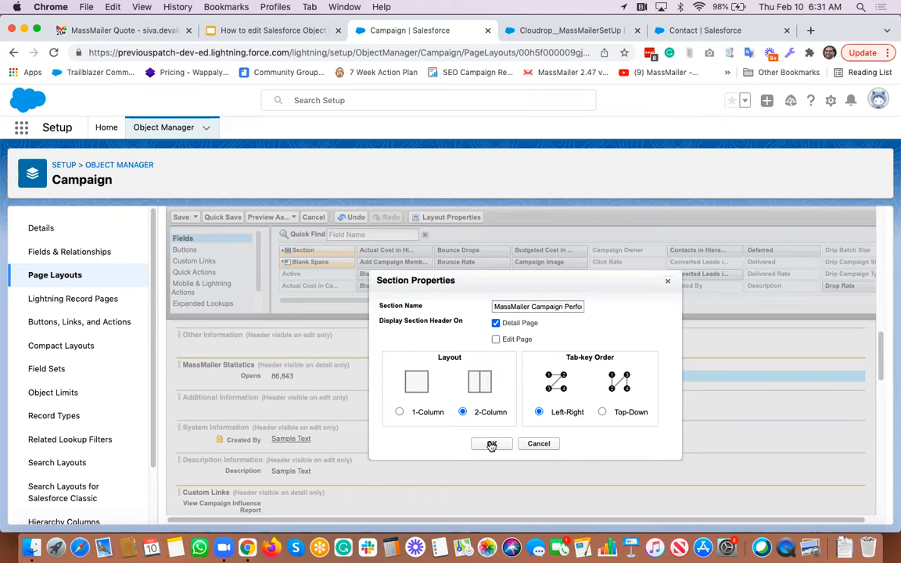
pyautogui.click(489, 443)
# - Move the Delivered Rate and Unique Click Rate fields from Campaign Information side by side into the MassMailer Campaign Performance section
pyautogui.scroll(-5, 378, 373)
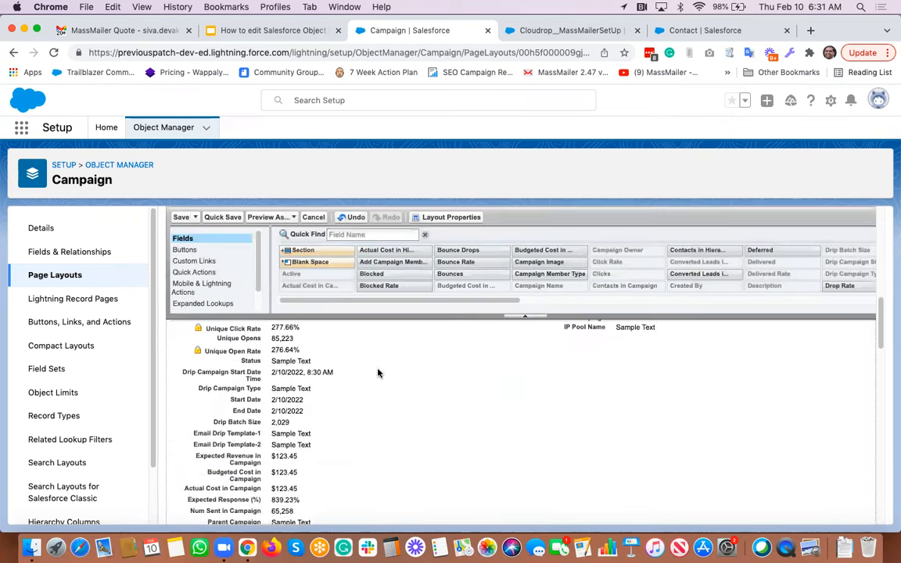
pyautogui.scroll(2, 376, 373)
pyautogui.moveTo(288, 367); pyautogui.dragTo(309, 427)
pyautogui.scroll(-5, 321, 455)
pyautogui.scroll(-2, 320, 459)
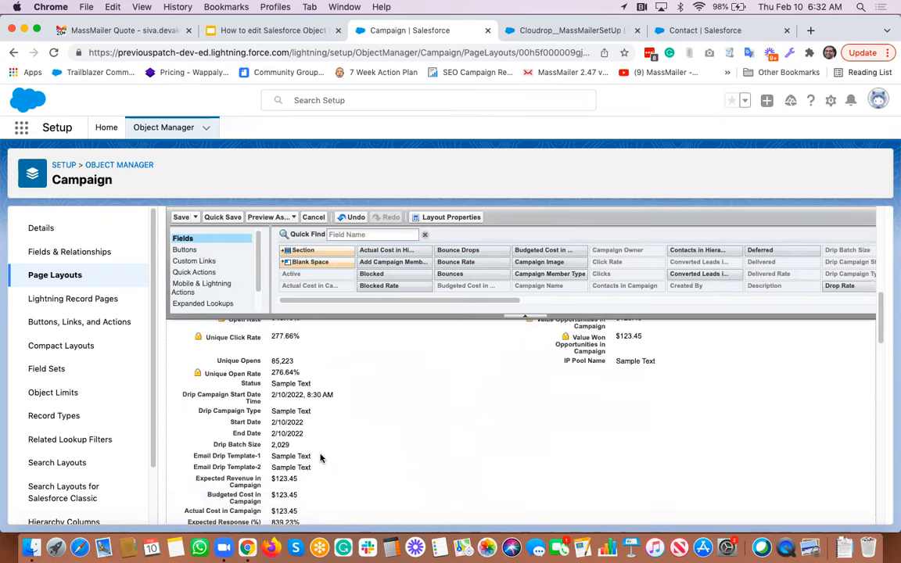
pyautogui.moveTo(260, 331); pyautogui.dragTo(573, 423)
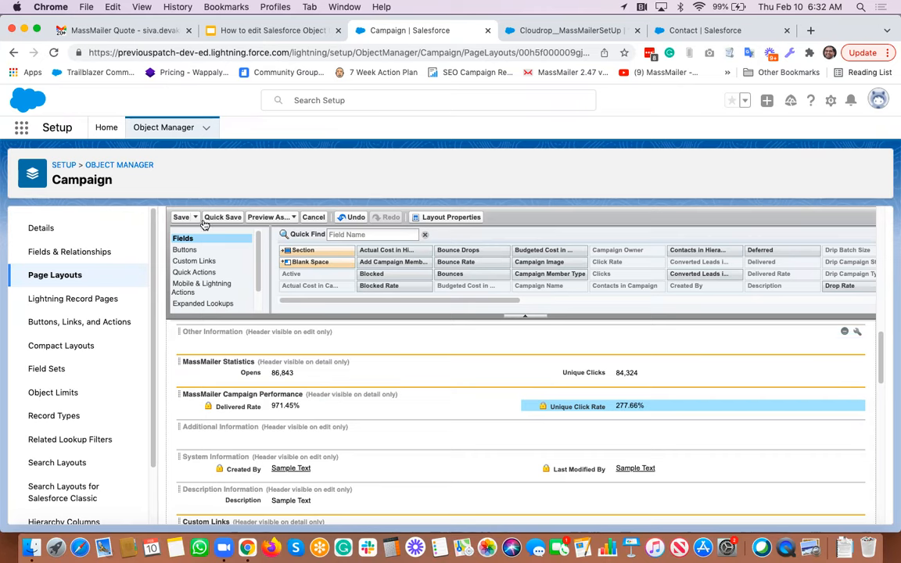
# - Find the MassMailer Outreach object in the Object Manager with "massmailer" and open its page layout for editing
pyautogui.click(134, 167)
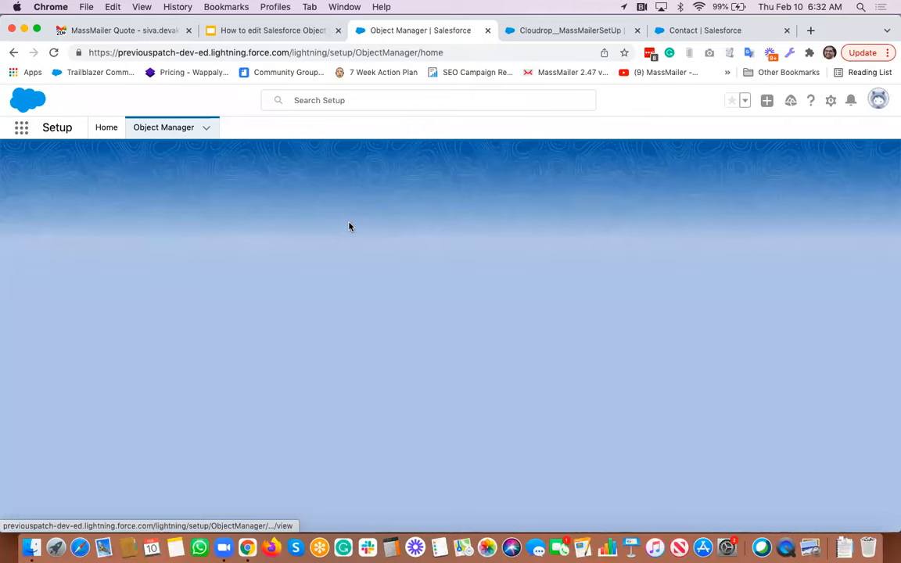
pyautogui.click(683, 168)
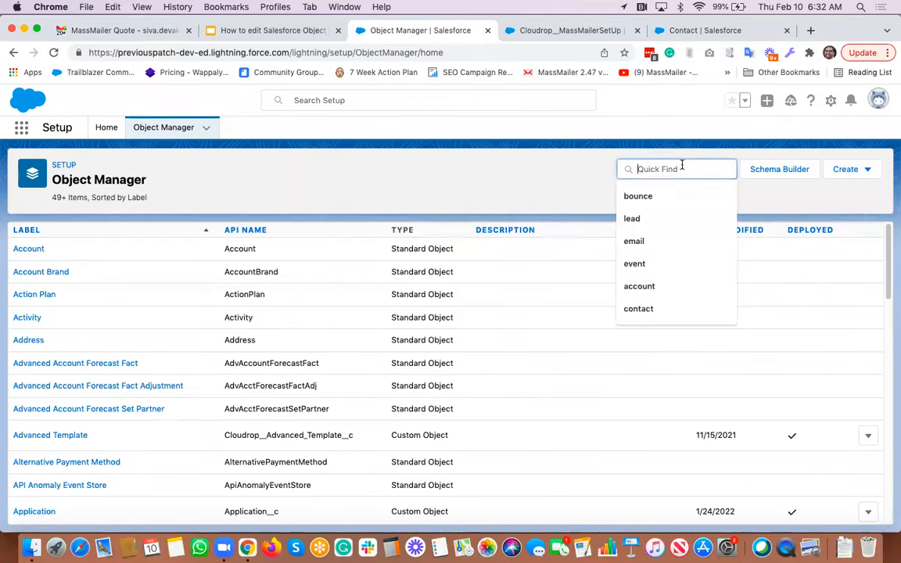
pyautogui.write('massmailer')
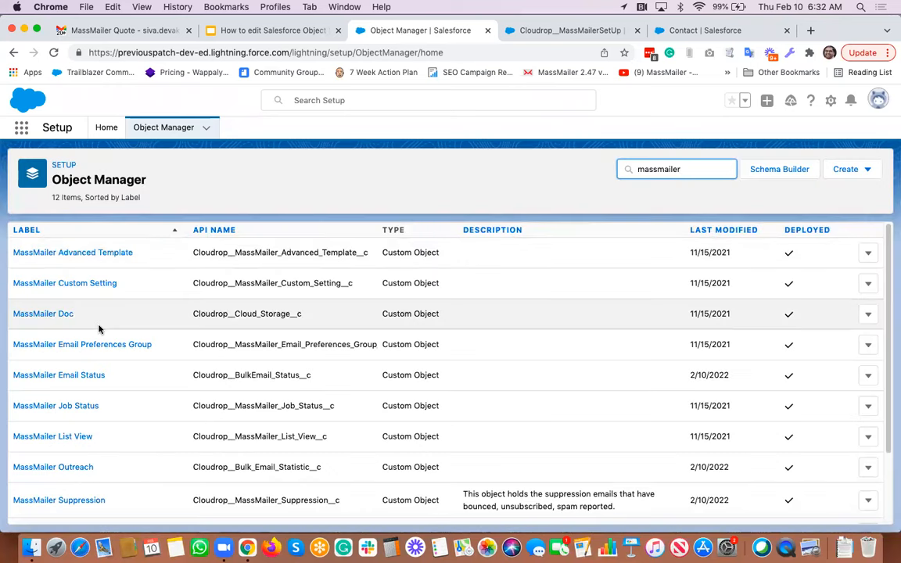
pyautogui.scroll(-2, 99, 329)
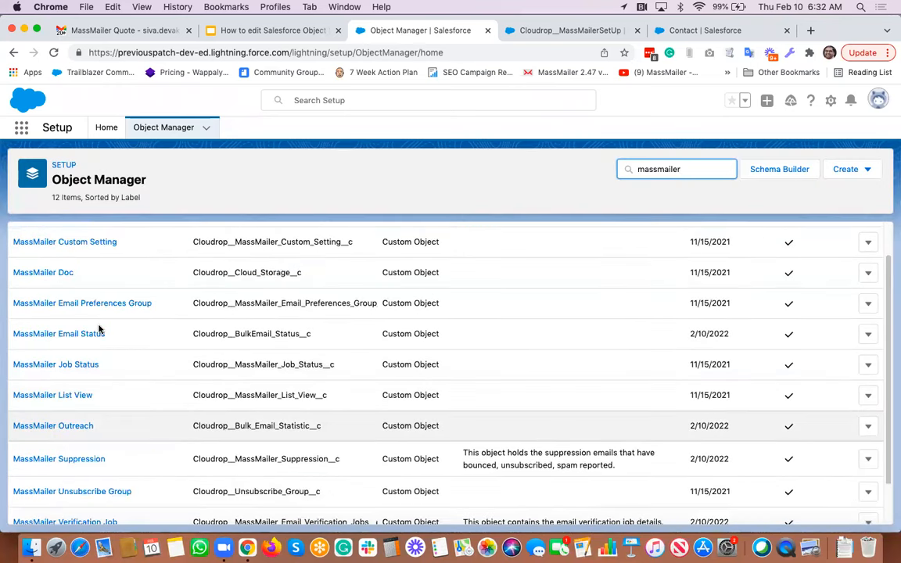
pyautogui.click(64, 426)
pyautogui.click(69, 276)
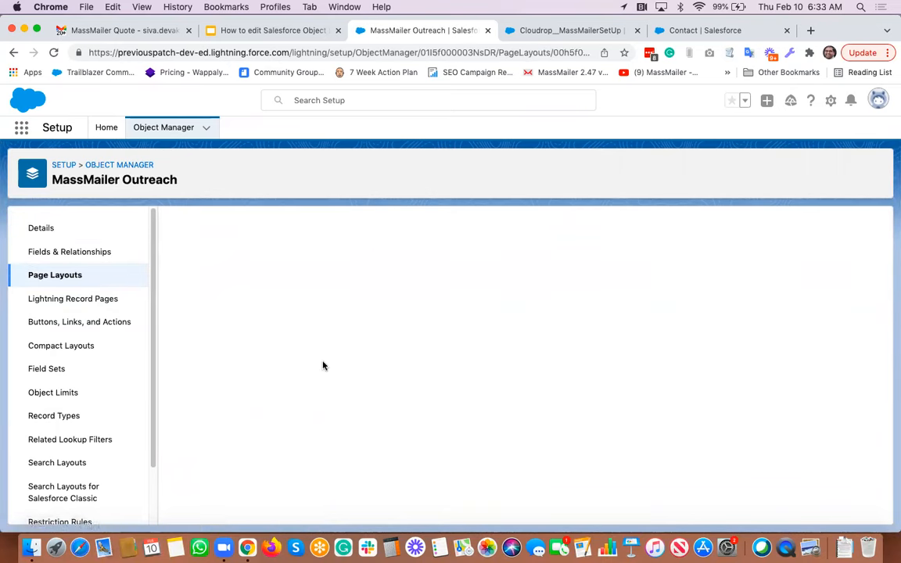
# - Examine the target audience, template, sender and recipient sections and the available fields on the MassMailer Outreach layout
pyautogui.scroll(-10, 323, 365)
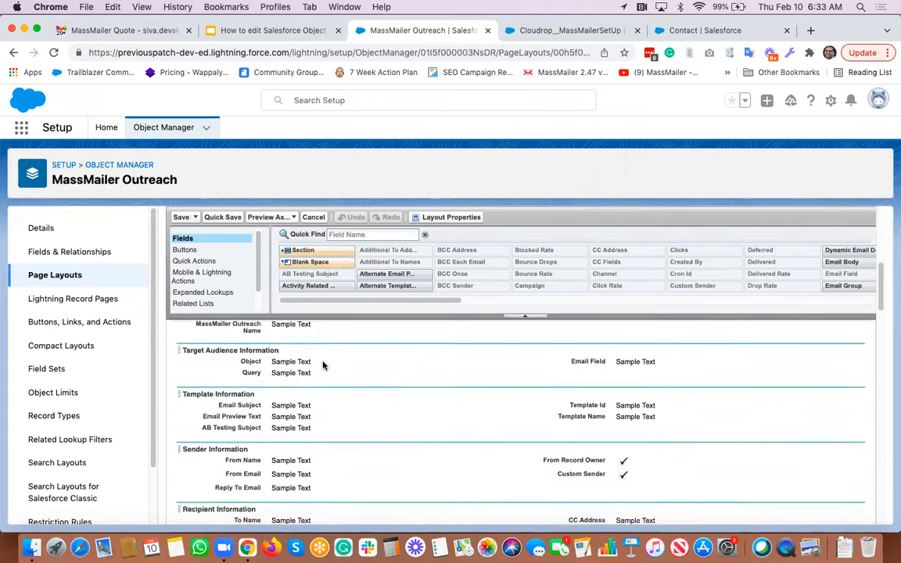
pyautogui.scroll(2, 313, 364)
pyautogui.scroll(-2, 274, 434)
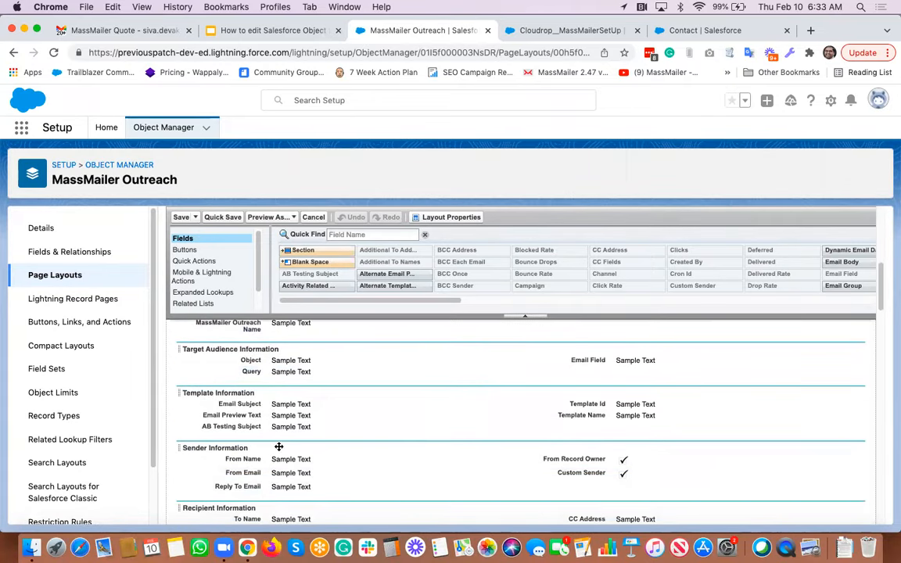
pyautogui.scroll(-3, 292, 406)
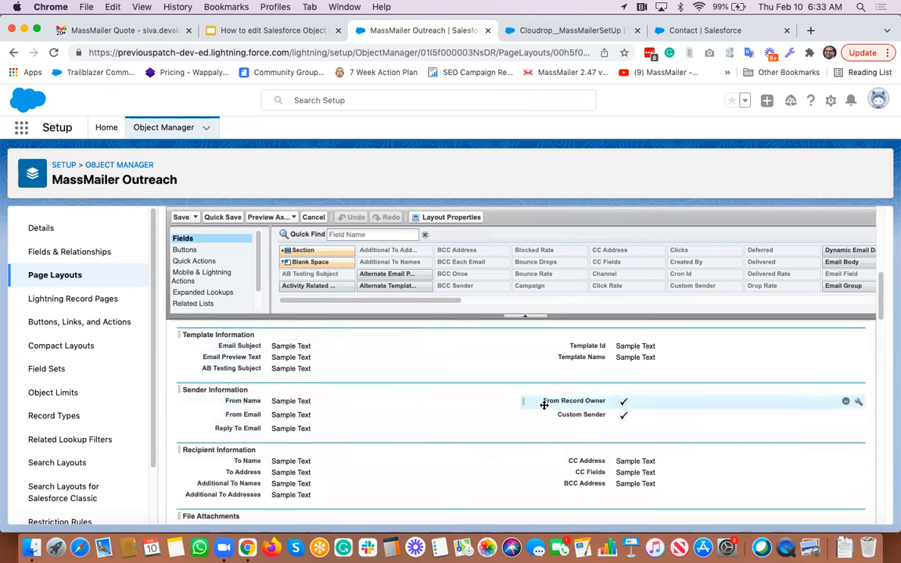
pyautogui.scroll(-2, 545, 405)
pyautogui.scroll(2, 545, 405)
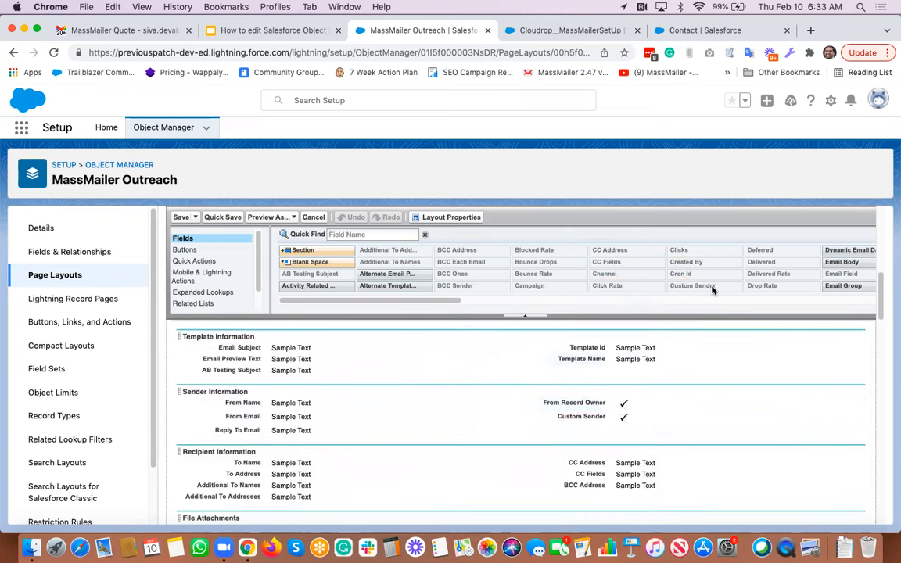
pyautogui.hscroll(8, 739, 286)
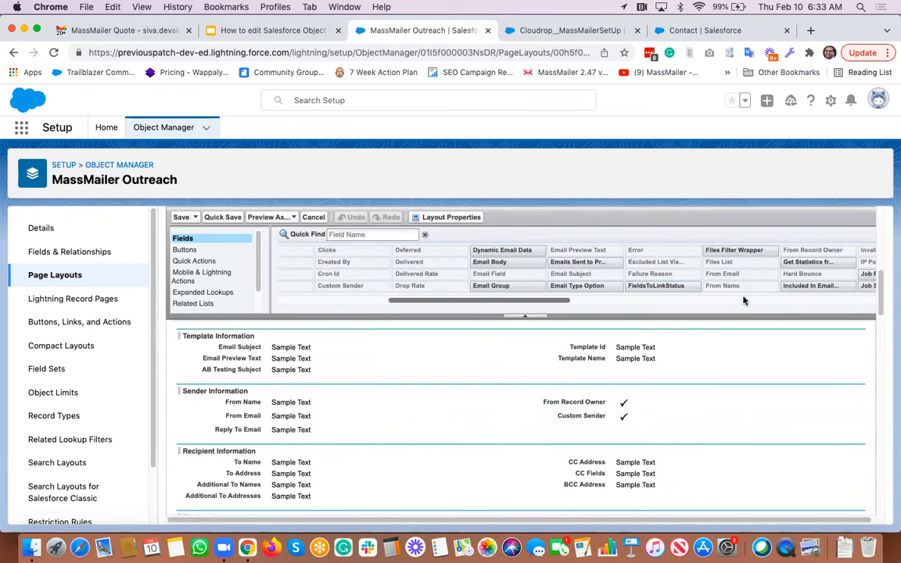
pyautogui.hscroll(2, 794, 287)
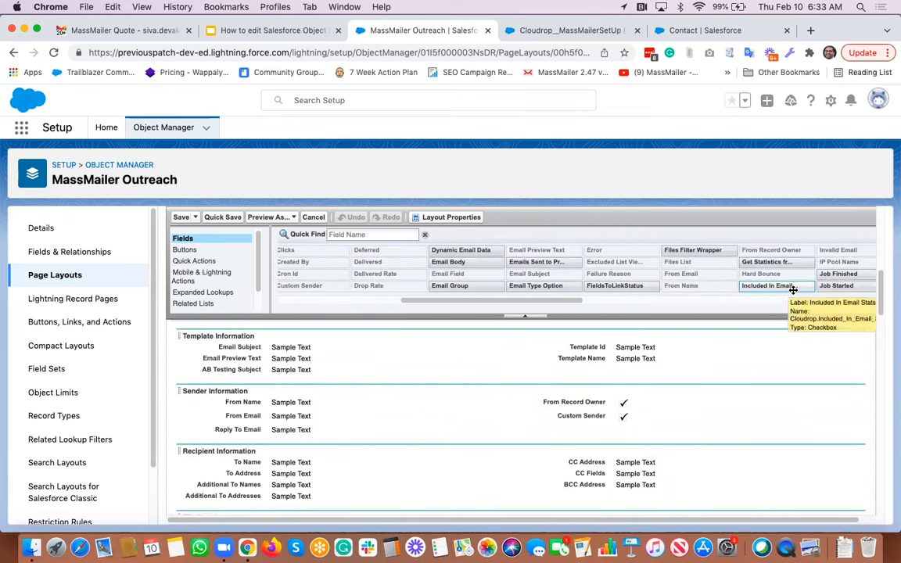
pyautogui.scroll(-2, 775, 390)
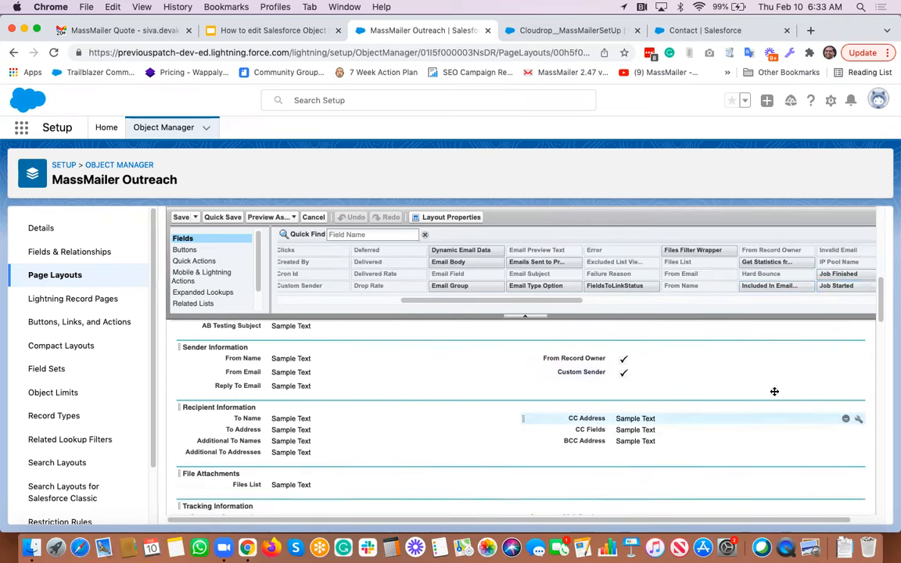
pyautogui.scroll(1, 775, 392)
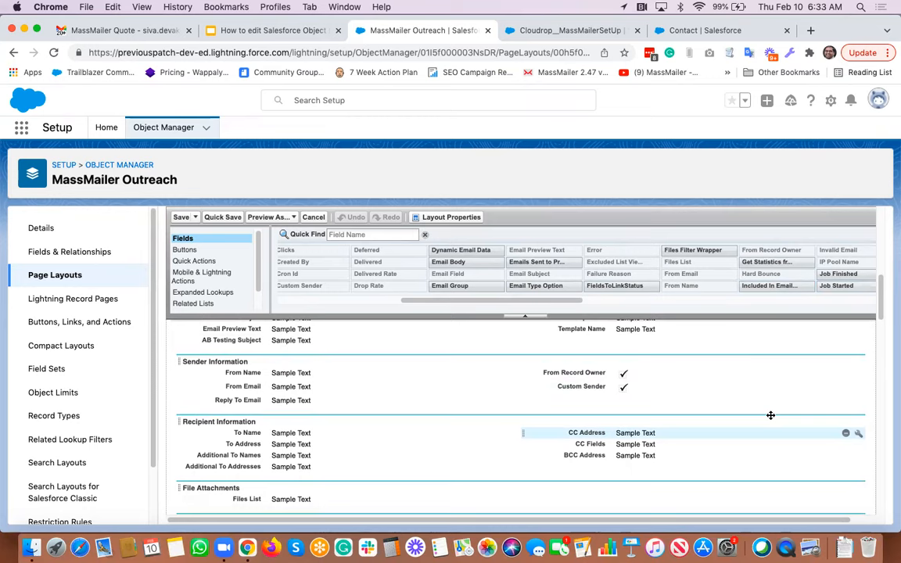
pyautogui.scroll(2, 770, 415)
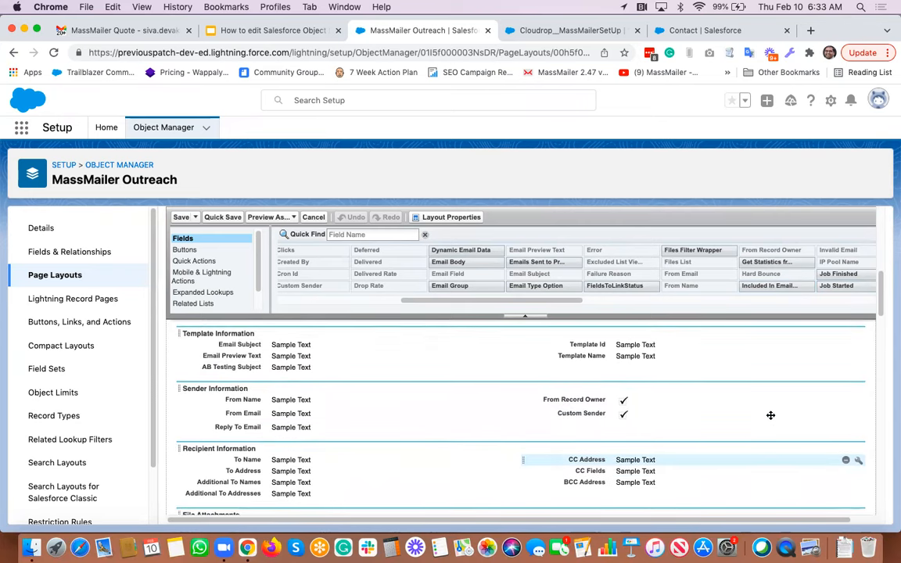
# - Review the MassMailer Outreach layout's sections from Outreach Campaign Information through Tracking, Delivery and Status Information
pyautogui.scroll(5, 771, 416)
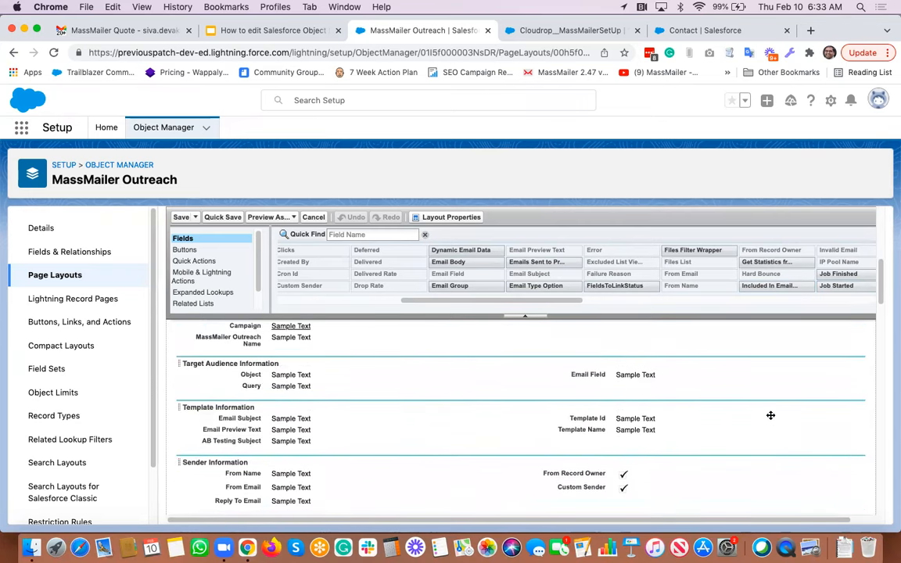
pyautogui.scroll(4, 771, 415)
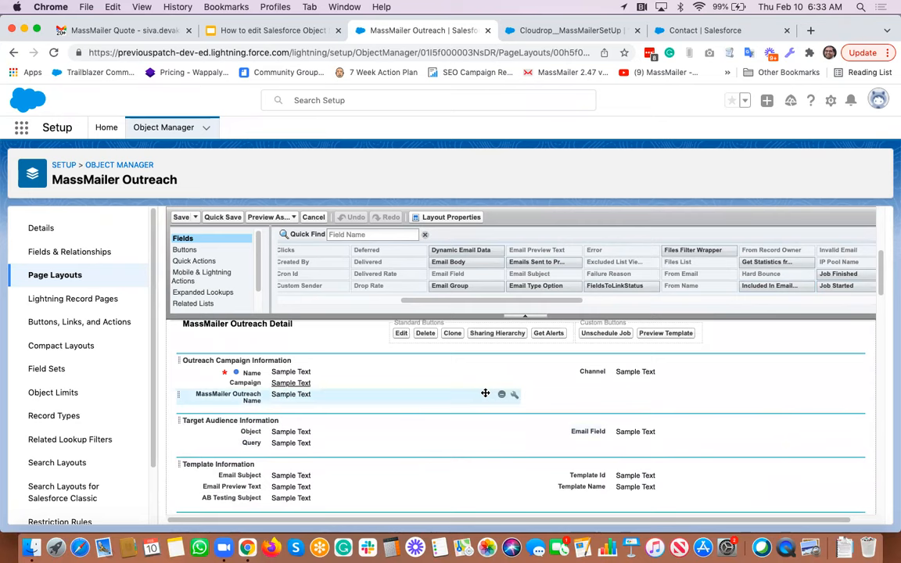
pyautogui.scroll(3, 485, 416)
pyautogui.scroll(-4, 485, 416)
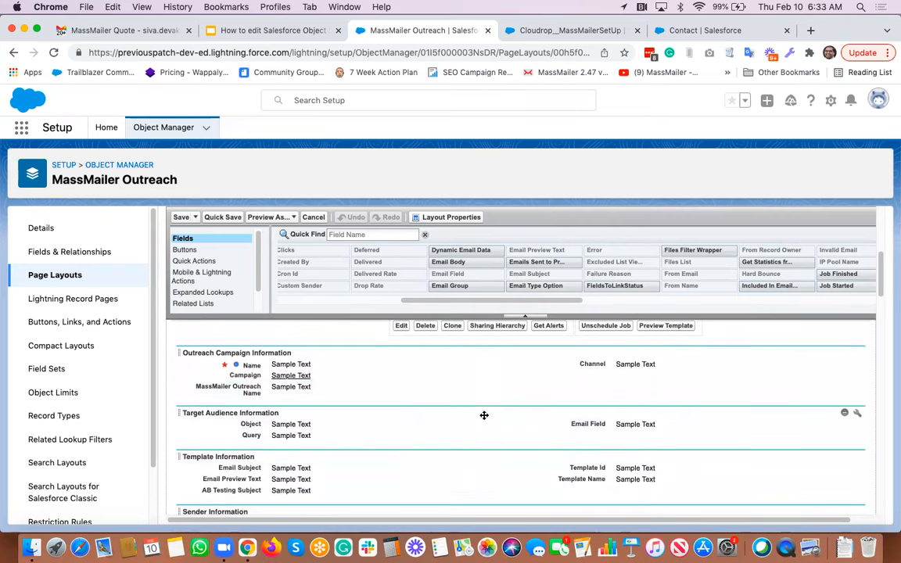
pyautogui.scroll(-4, 503, 435)
pyautogui.scroll(-7, 503, 439)
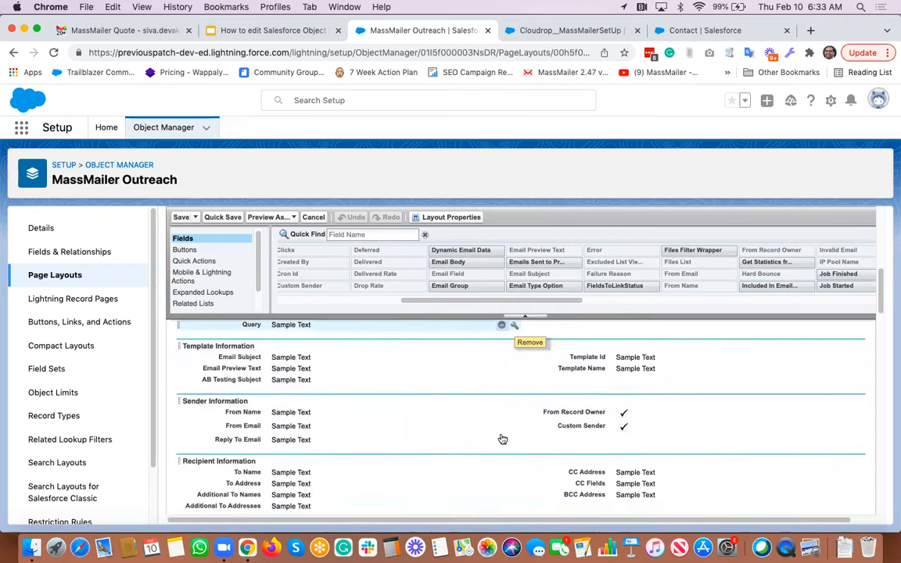
pyautogui.scroll(-7, 503, 439)
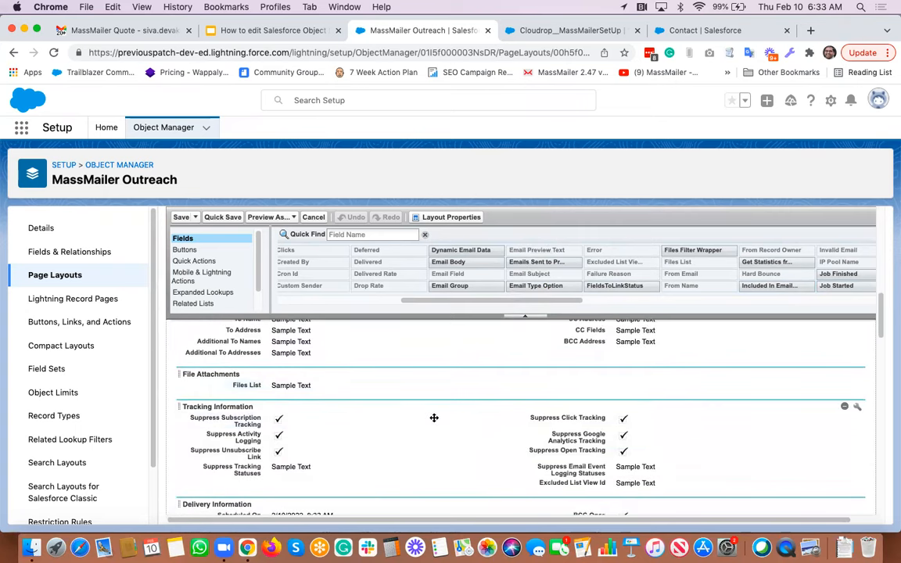
pyautogui.scroll(-10, 438, 400)
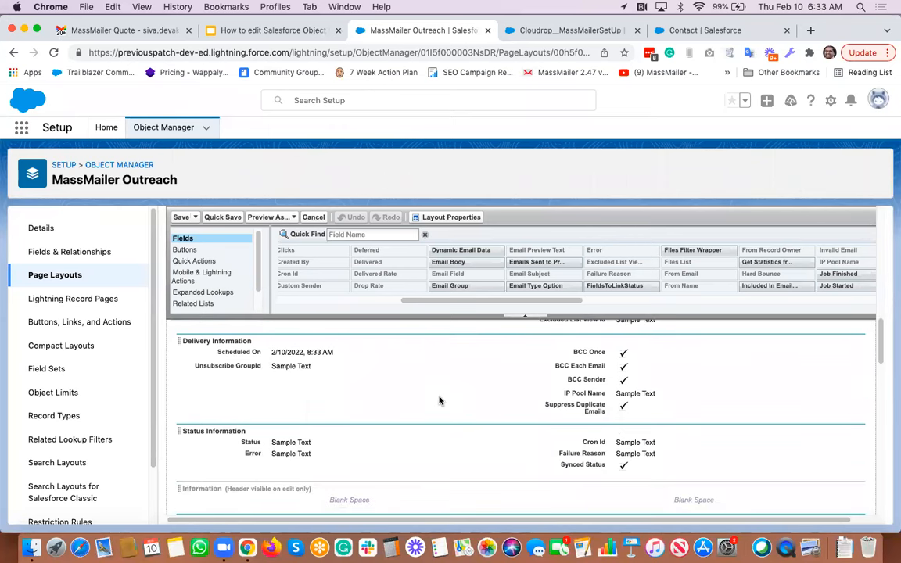
# - Review the MassMailer Outreach Statistics and Performance sections of the layout, and check the Objects & Layouts slide in Google Slides
pyautogui.scroll(-2, 438, 401)
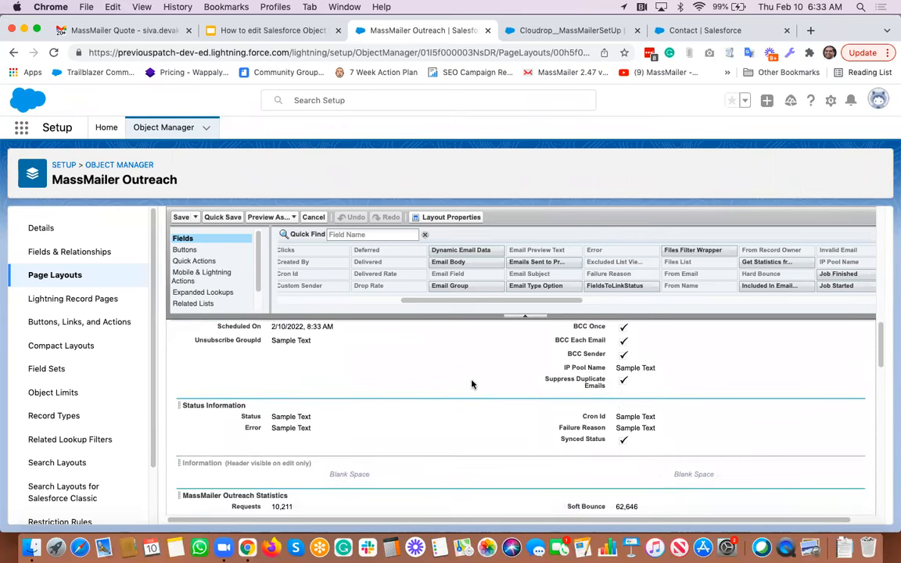
pyautogui.scroll(-8, 472, 384)
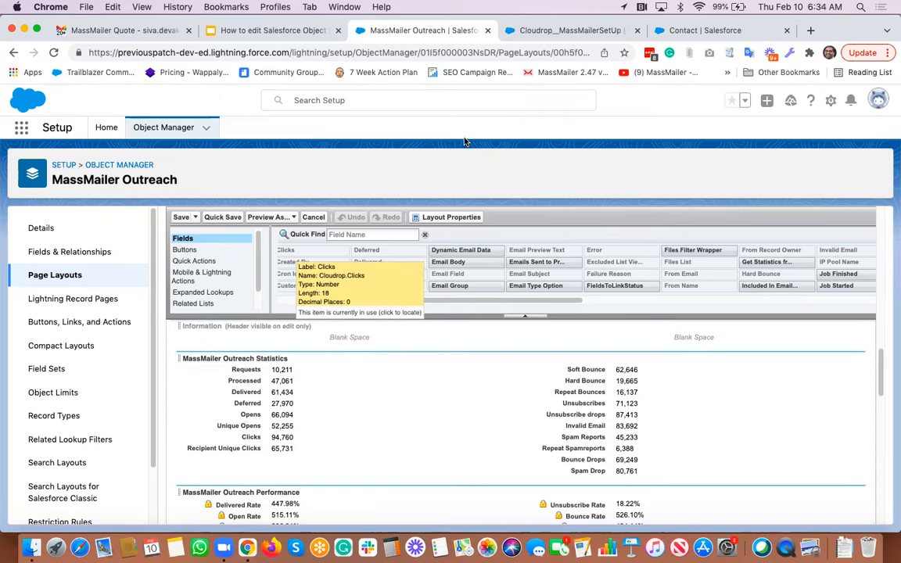
pyautogui.click(279, 32)
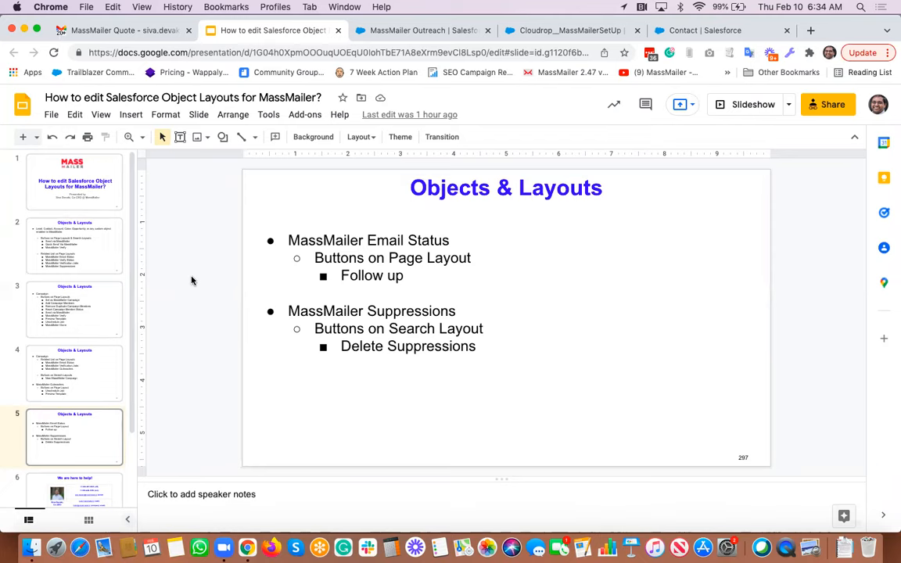
# - Switch back to Salesforce Setup, find the Lead object in the Object Manager with "lead" and open one of its page layouts for editing
pyautogui.click(422, 31)
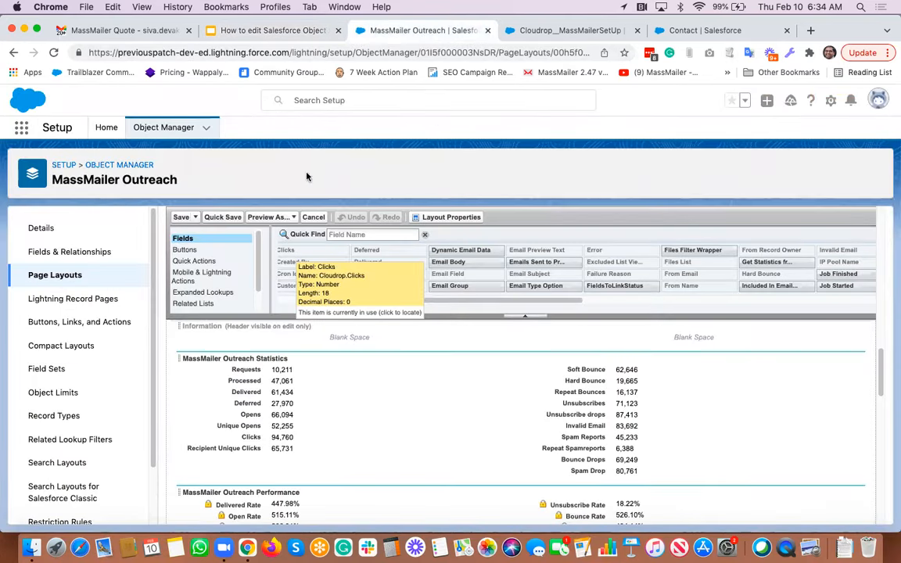
pyautogui.click(119, 166)
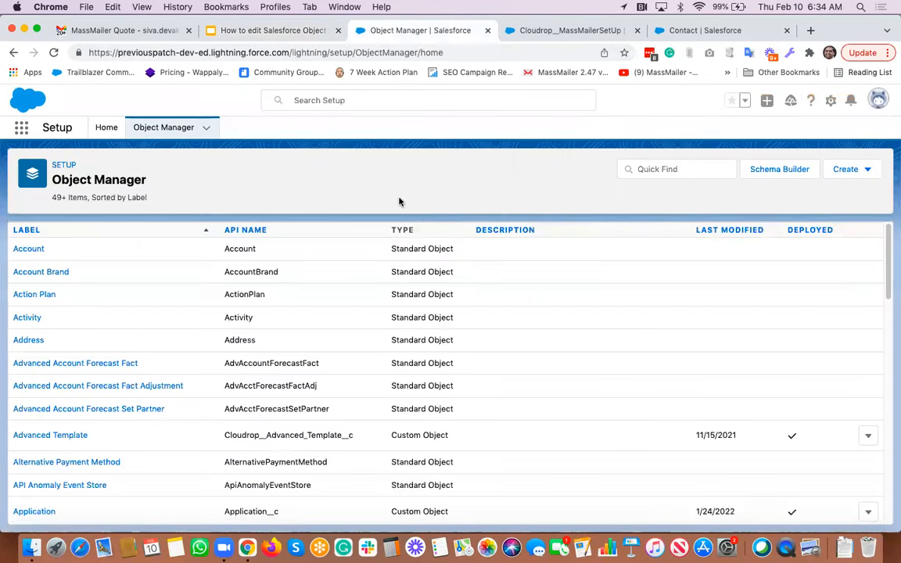
pyautogui.click(659, 168)
pyautogui.write('lea')
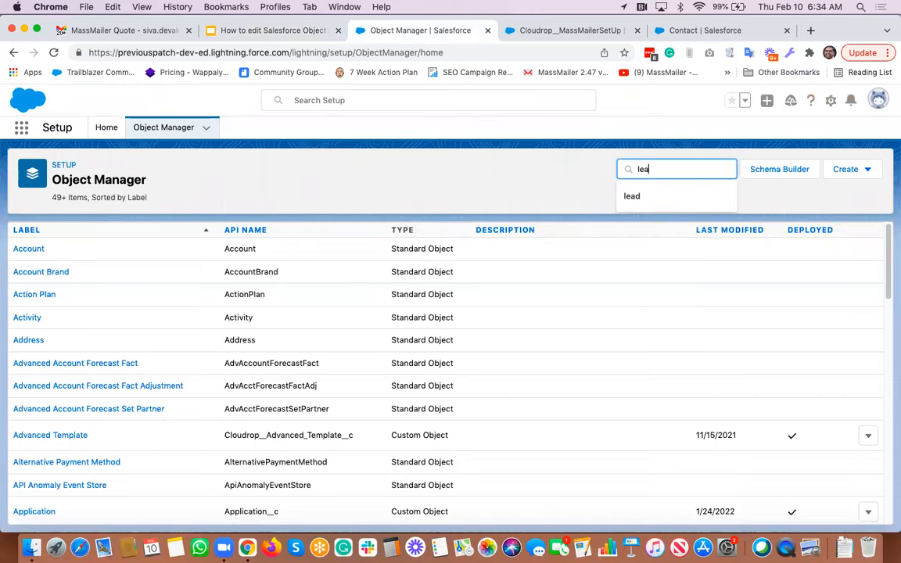
pyautogui.write('d')
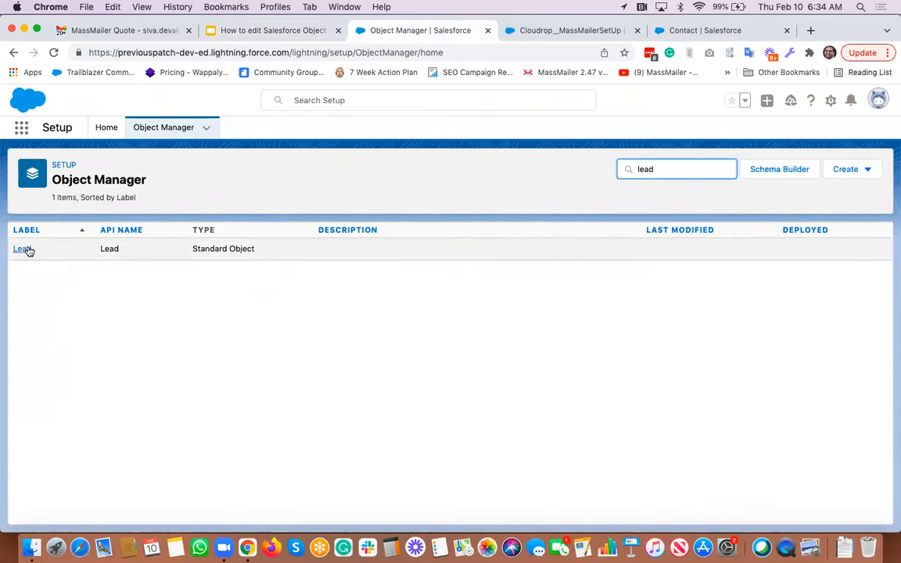
pyautogui.click(26, 250)
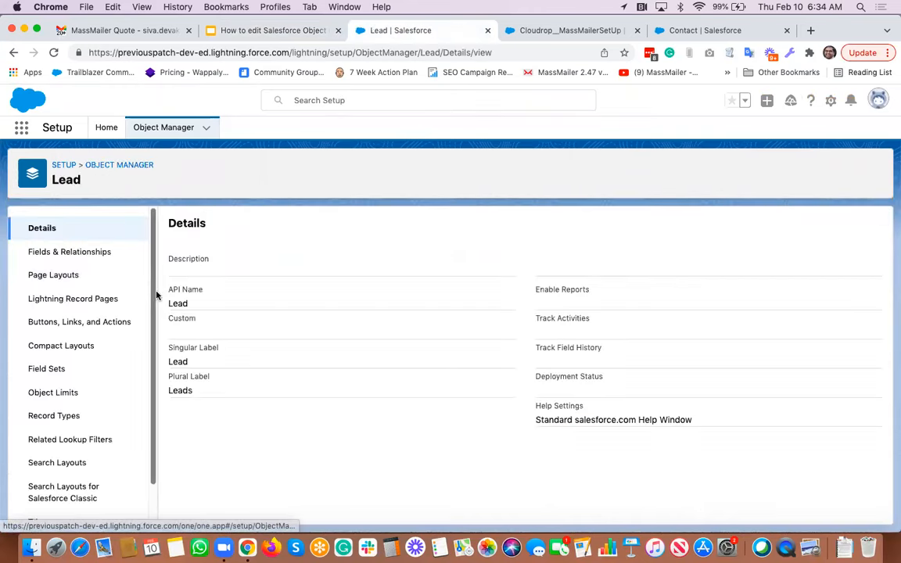
pyautogui.click(54, 275)
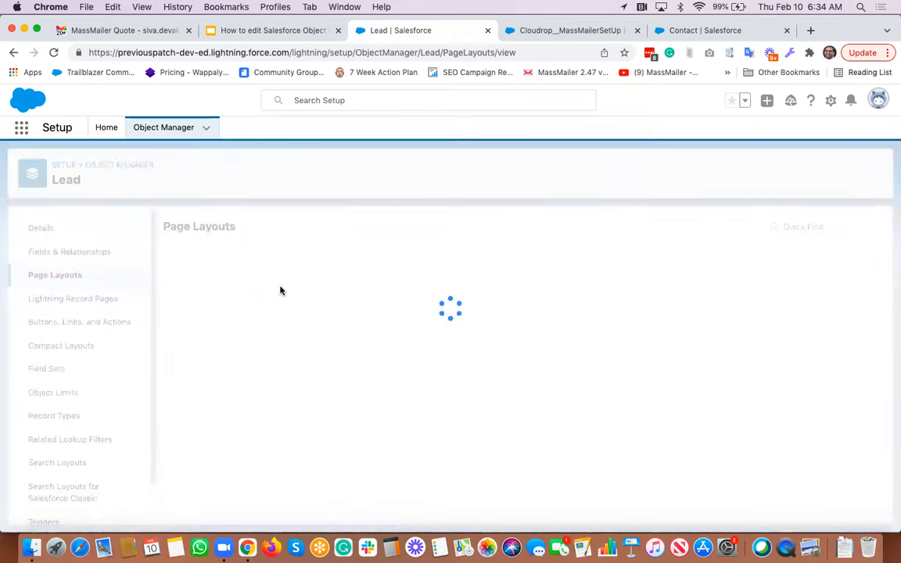
pyautogui.click(190, 374)
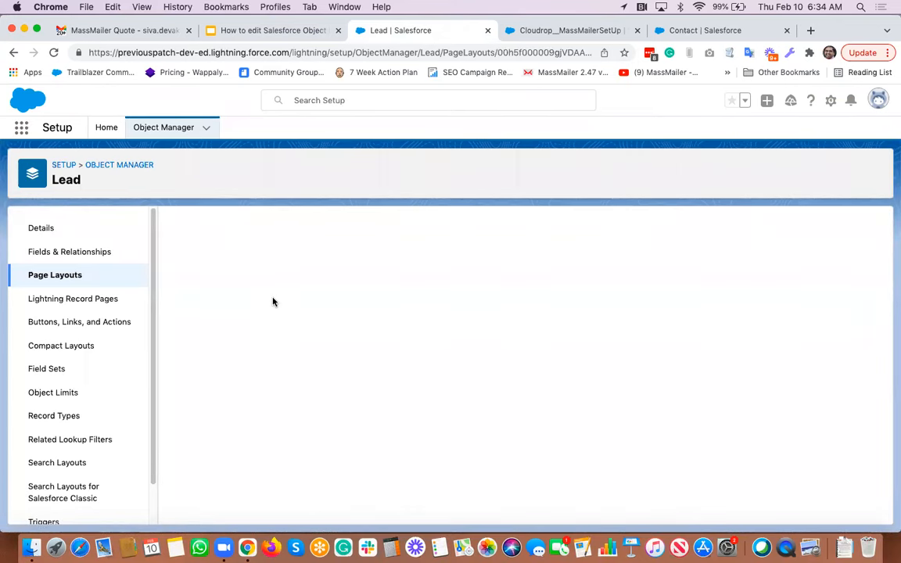
# - Show the Lead layout's related lists and inspect the column properties of the MassMailer Email Status list without changing them
pyautogui.click(203, 321)
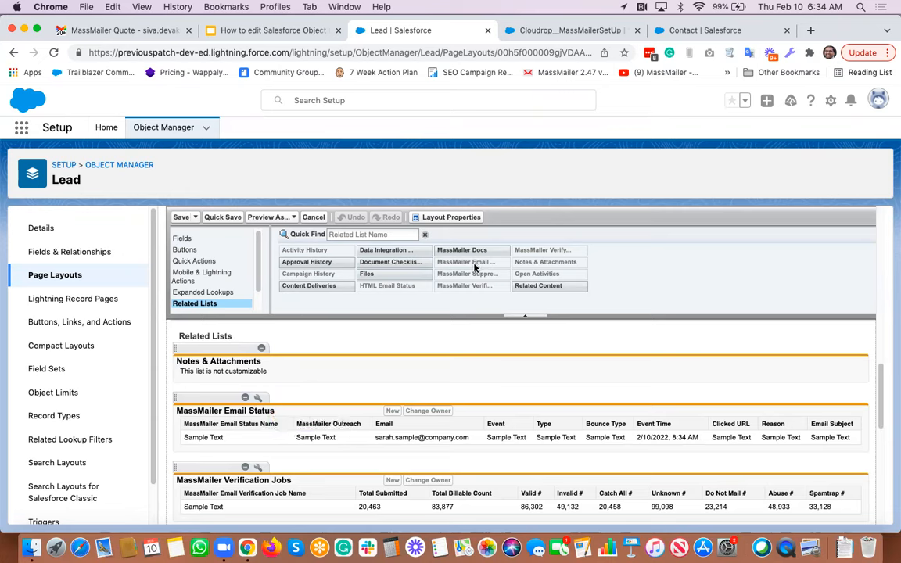
pyautogui.click(259, 400)
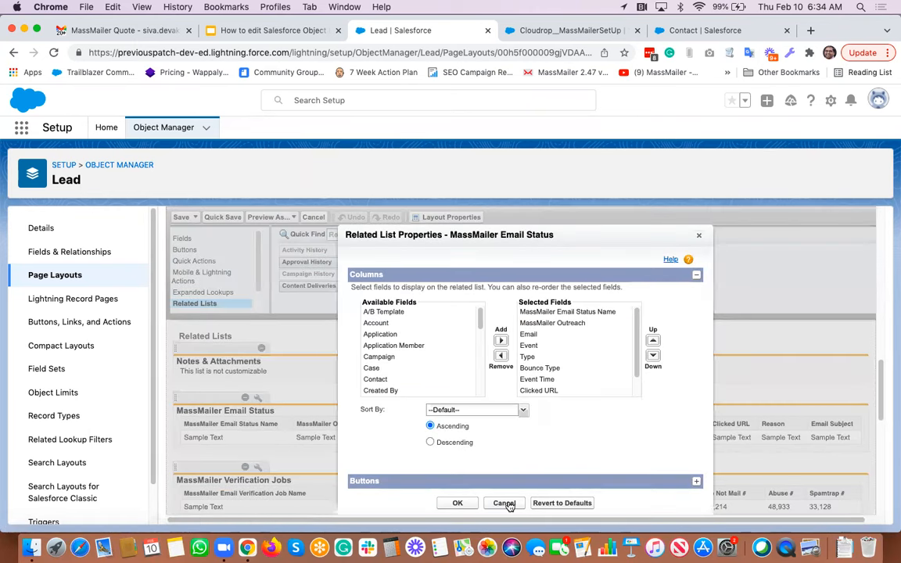
pyautogui.click(505, 503)
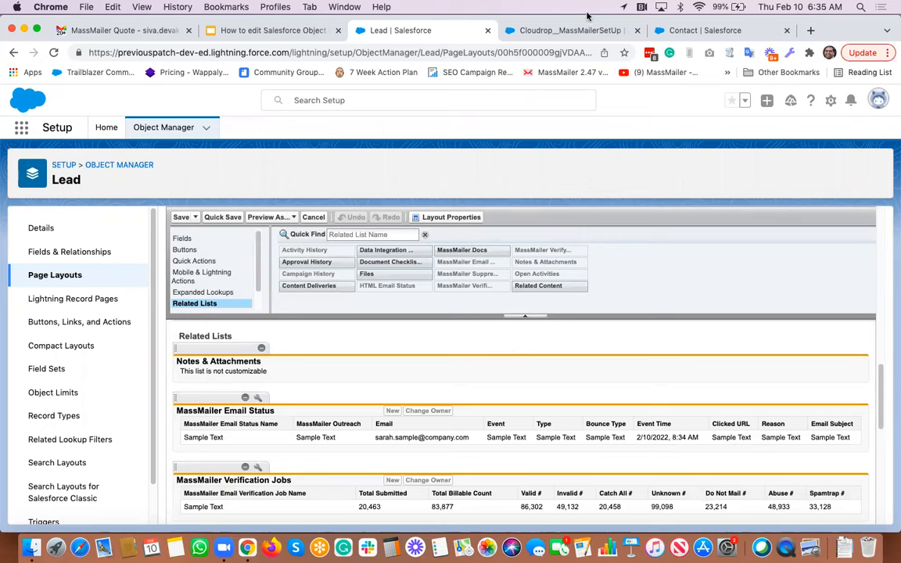
# - Switch to MassMailer Setup and review the objects enabled for MassMailer with their email field settings
pyautogui.click(548, 31)
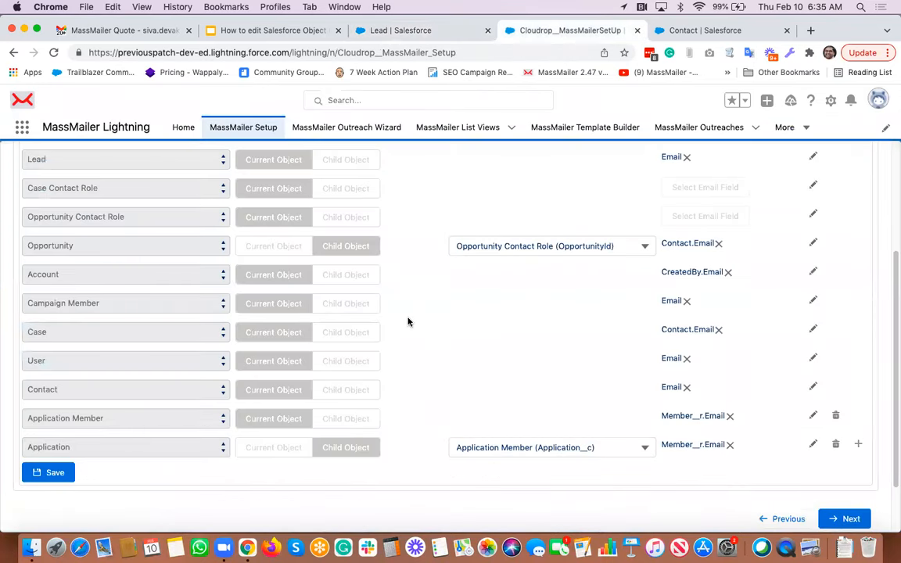
pyautogui.scroll(4, 408, 318)
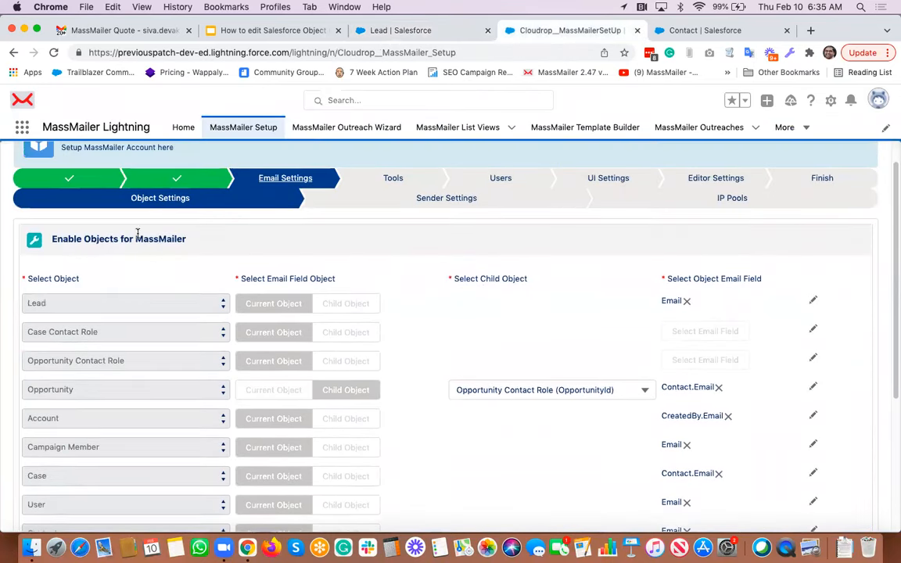
pyautogui.scroll(-2, 136, 231)
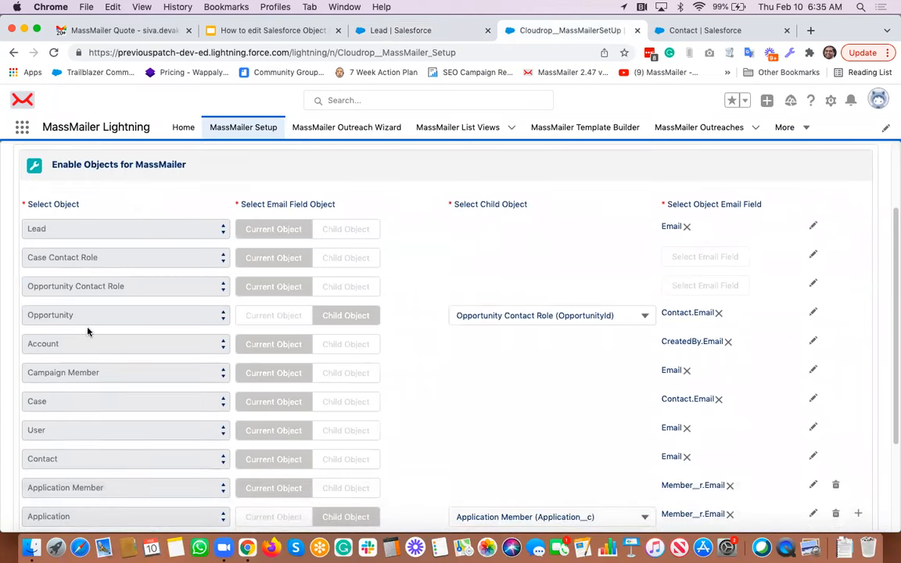
pyautogui.scroll(-1, 78, 293)
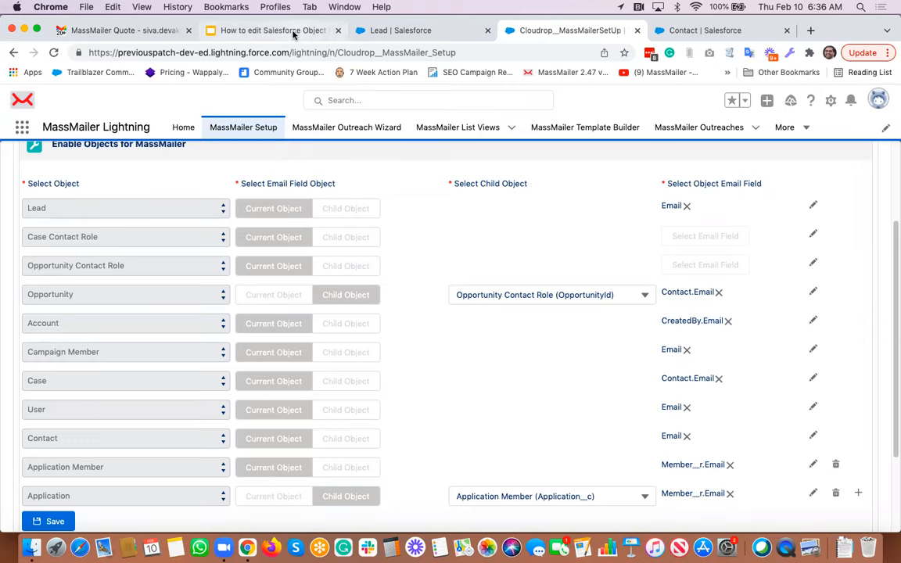
# - Switch to the Google Slides presentation and start the slideshow from the "We are here to help!" slide
pyautogui.click(296, 33)
pyautogui.scroll(-3, 63, 427)
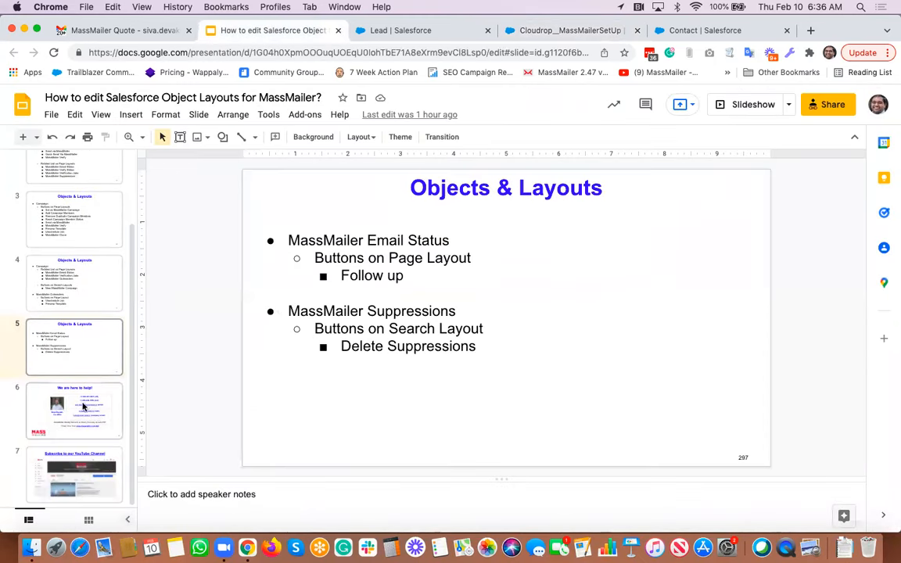
pyautogui.click(86, 383)
pyautogui.click(101, 115)
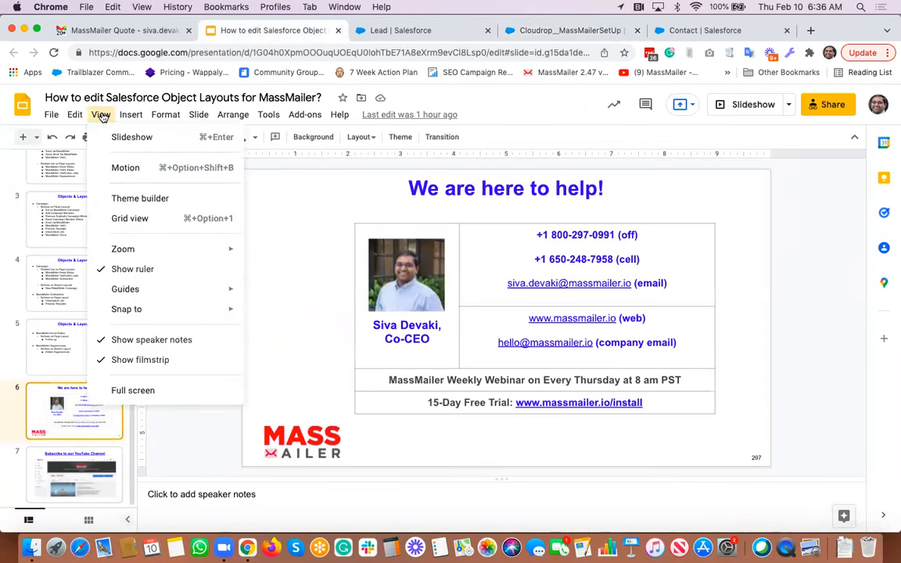
pyautogui.click(129, 138)
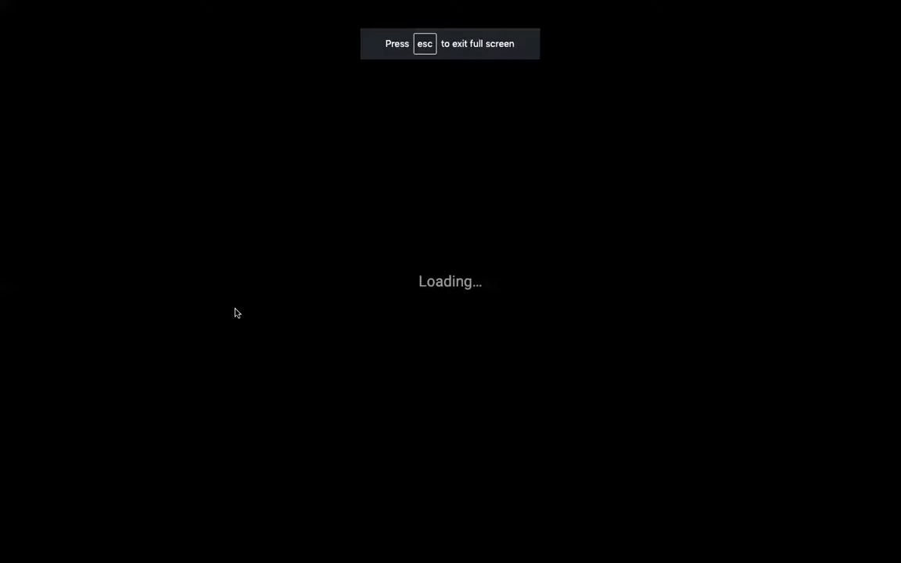